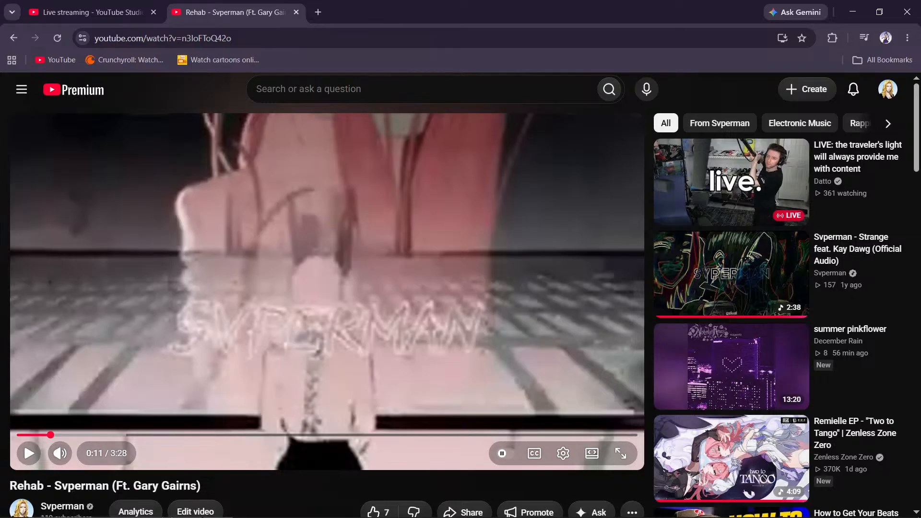
- Check the live stream dashboard in YouTube Studio, return to the paused Rehab video and minimize the browser
{"action": "left_click", "coordinate": [261, 223]}
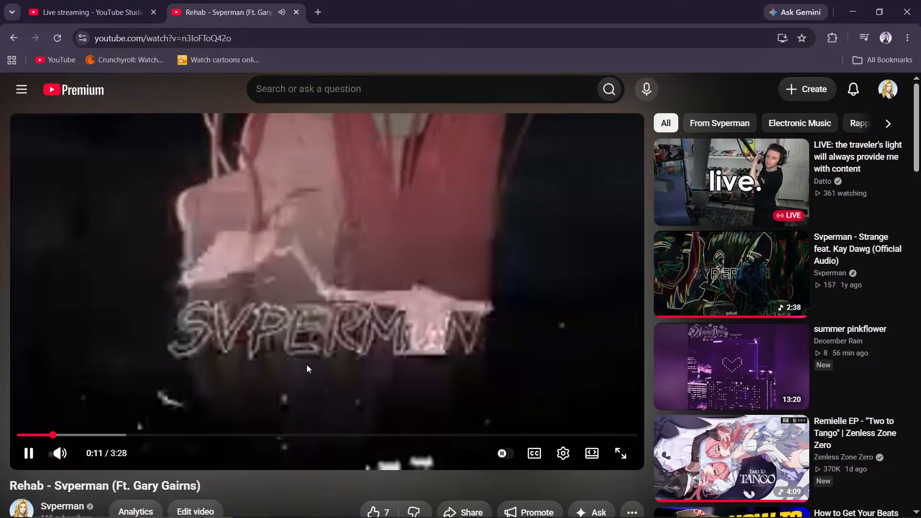
{"action": "left_click", "coordinate": [30, 463]}
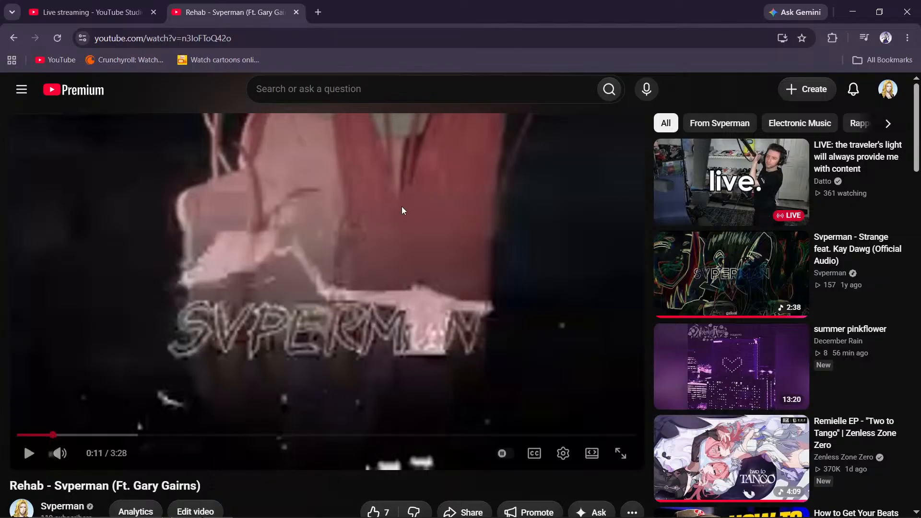
{"action": "left_click", "coordinate": [116, 12]}
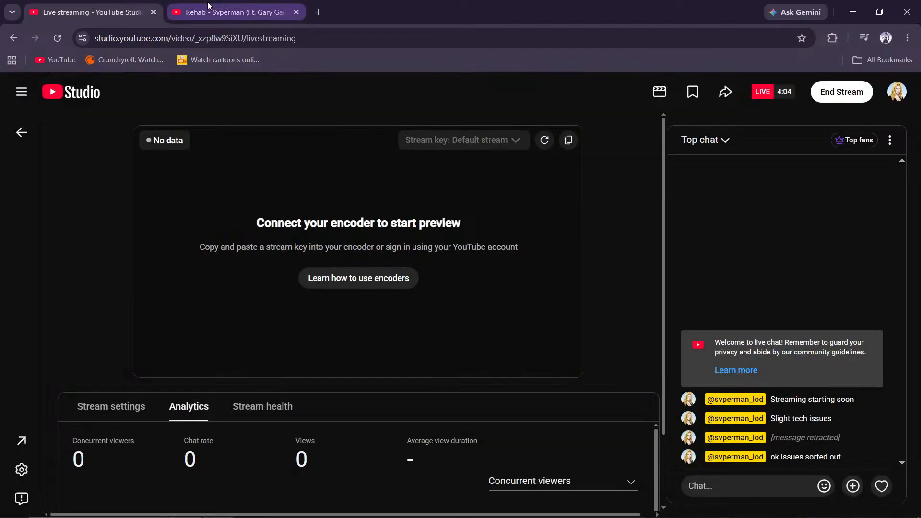
{"action": "left_click", "coordinate": [208, 10]}
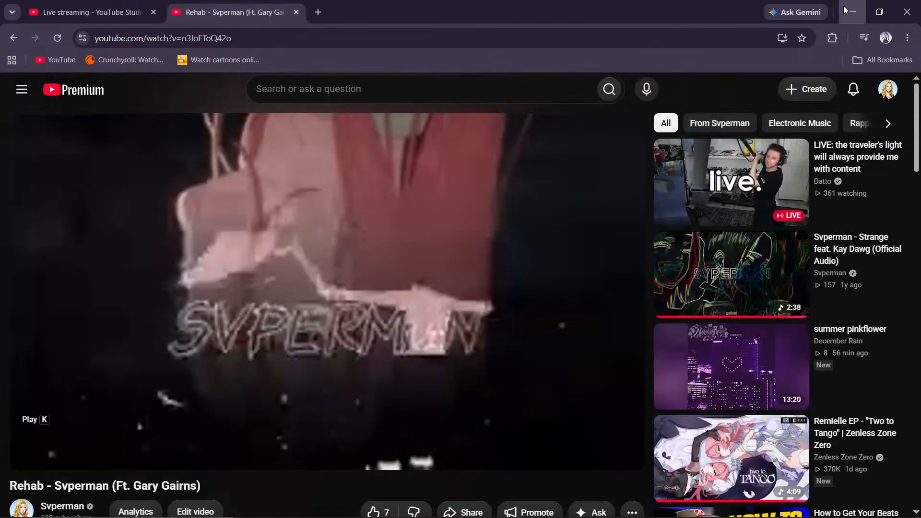
{"action": "left_click", "coordinate": [845, 10]}
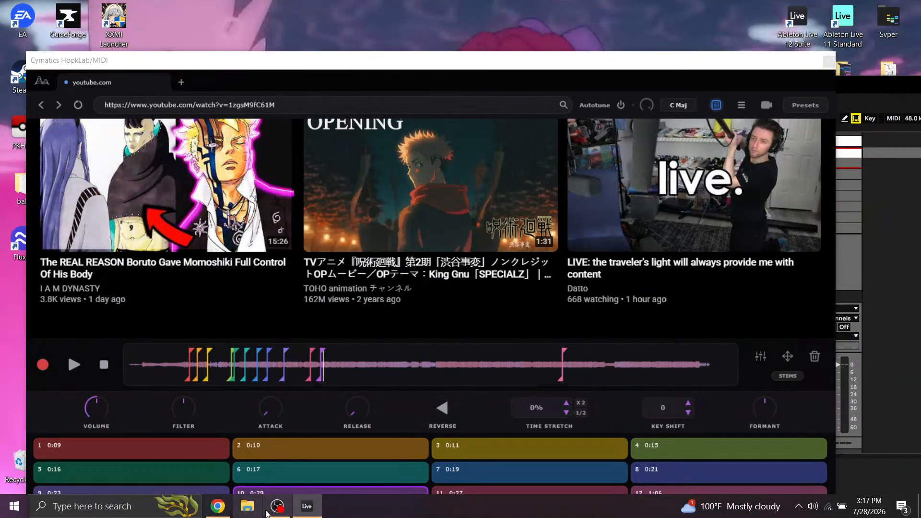
- Switch to Ableton Live, maximize its window and move the Cymatics HookLab plugin window fully into view
{"action": "left_click", "coordinate": [309, 509]}
{"action": "left_click", "coordinate": [317, 510]}
{"action": "left_click_drag", "start_coordinate": [872, 84], "coordinate": [718, 28]}
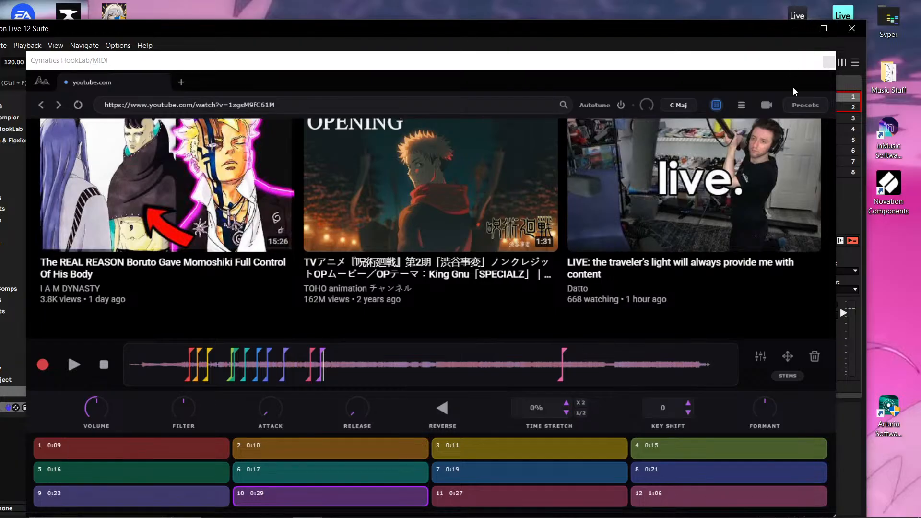
{"action": "key", "text": "super+Up"}
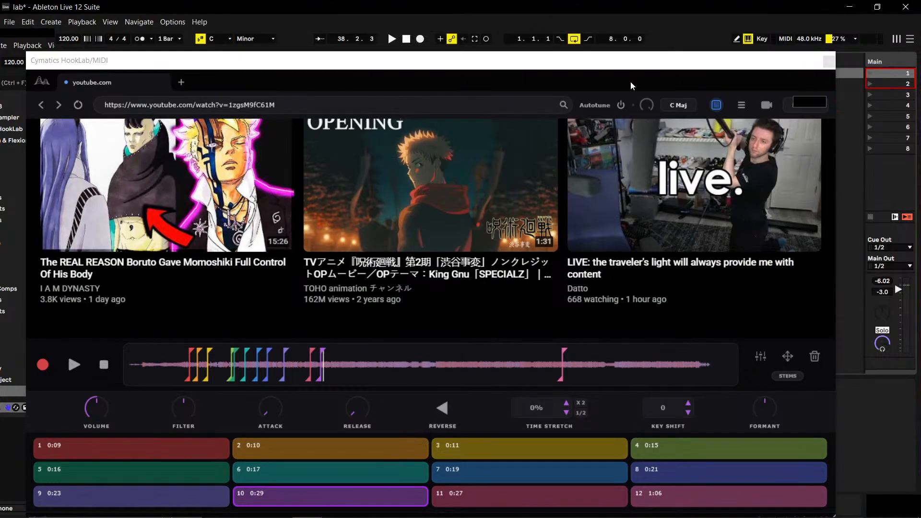
{"action": "left_click_drag", "start_coordinate": [496, 57], "coordinate": [603, 45]}
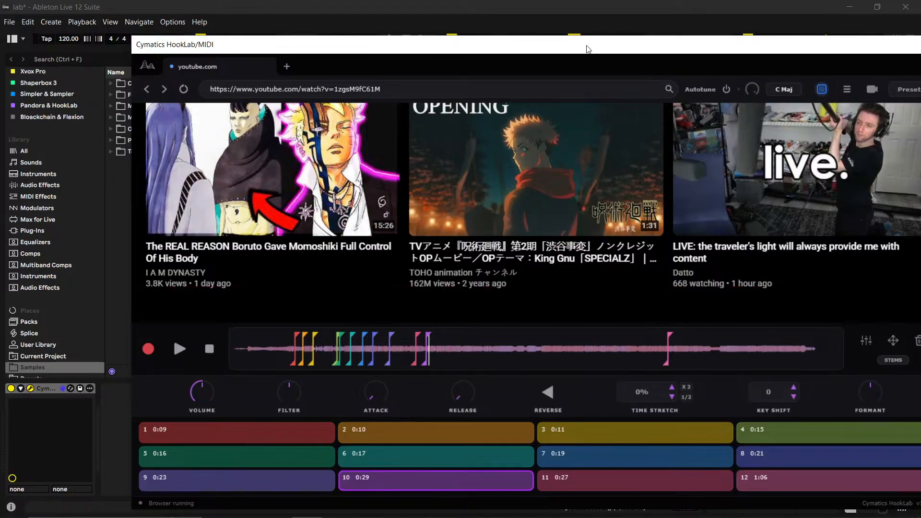
{"action": "left_click_drag", "start_coordinate": [573, 49], "coordinate": [484, 26]}
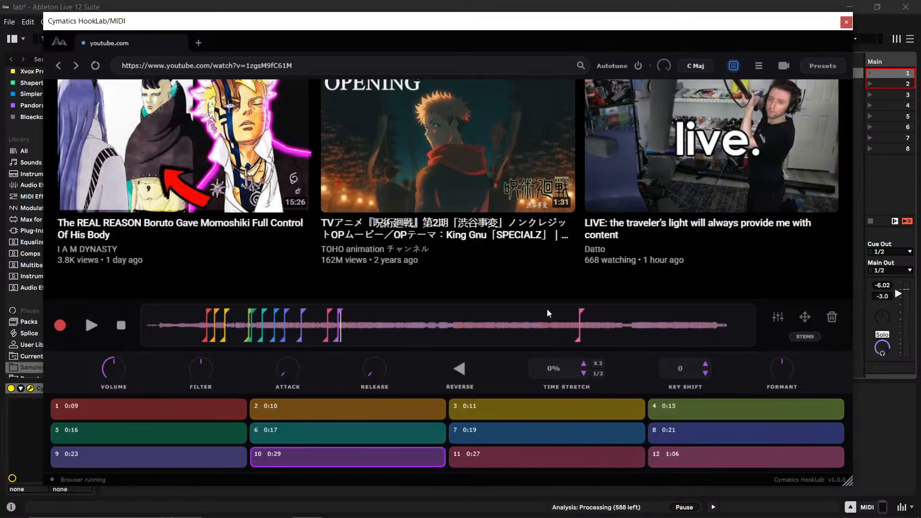
{"action": "key", "text": "super"}
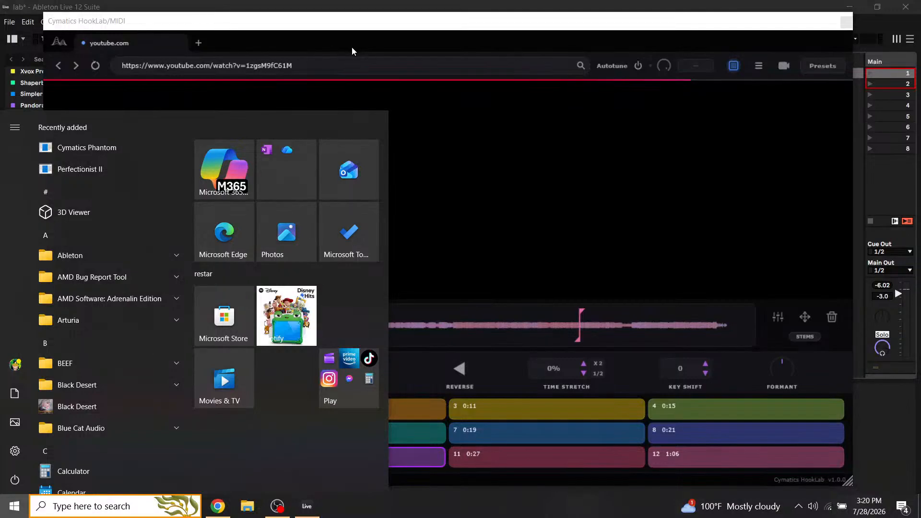
{"action": "left_click", "coordinate": [352, 47]}
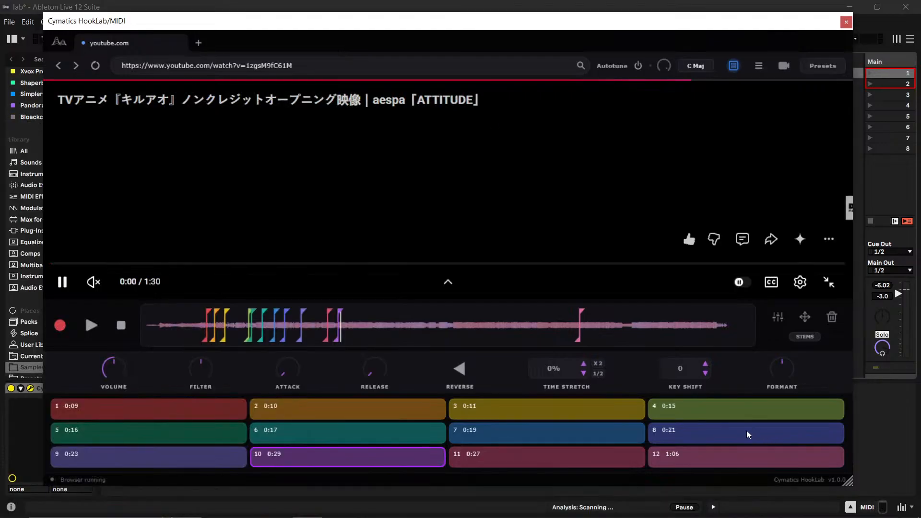
{"action": "mouse_move", "coordinate": [710, 517]}
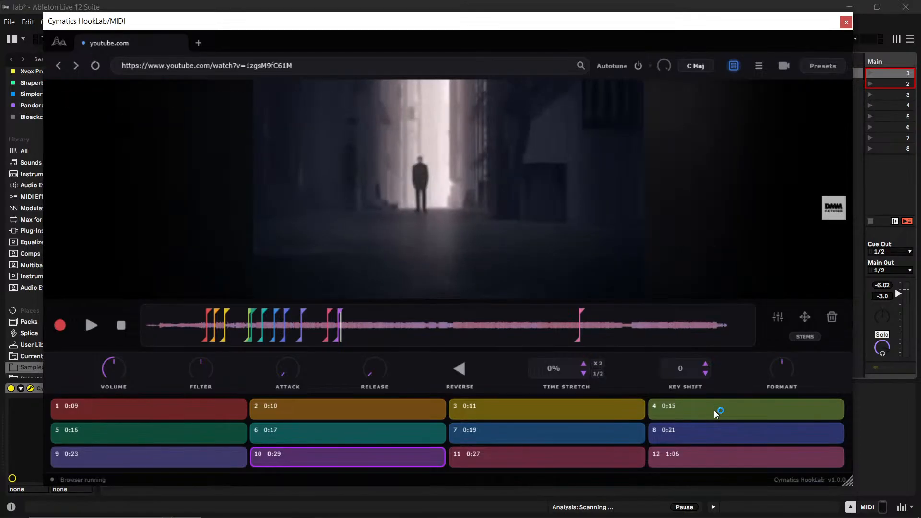
{"action": "mouse_move", "coordinate": [302, 516]}
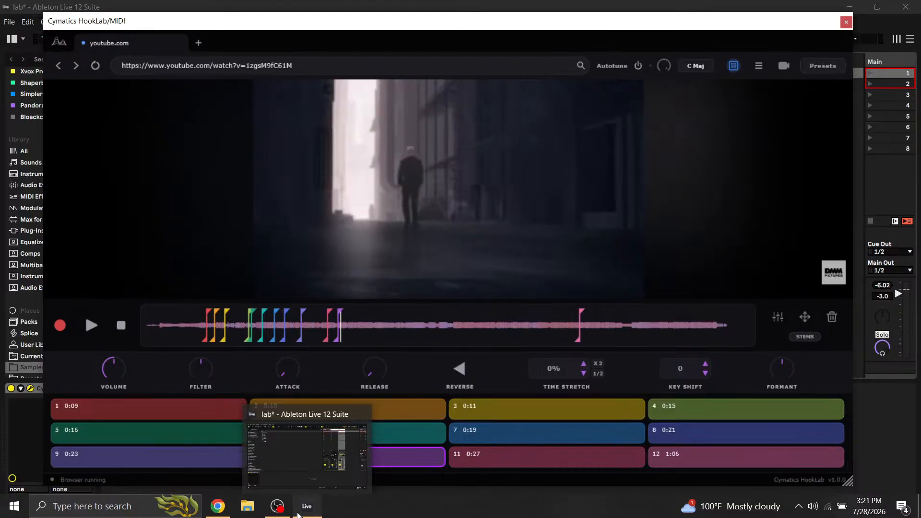
{"action": "left_click", "coordinate": [297, 515]}
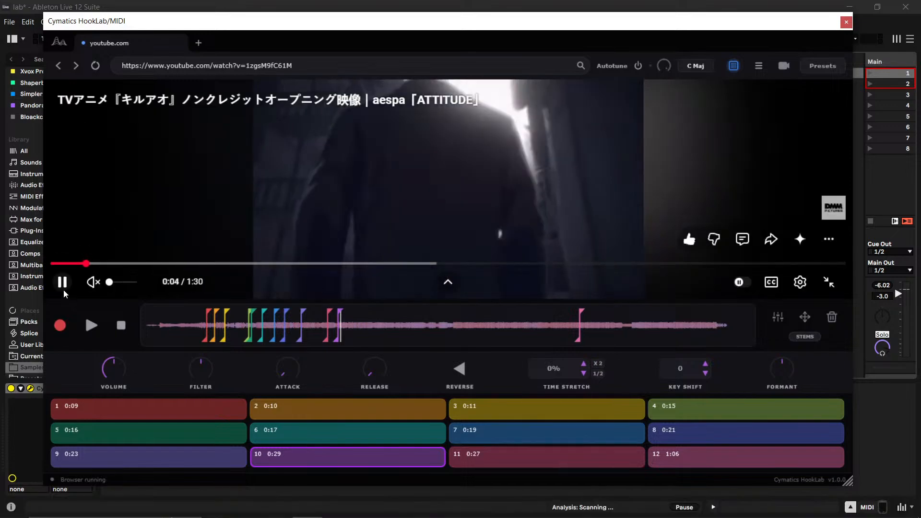
- Pause the YouTube video inside HookLab and set its playback quality to 144p
{"action": "left_click", "coordinate": [63, 282]}
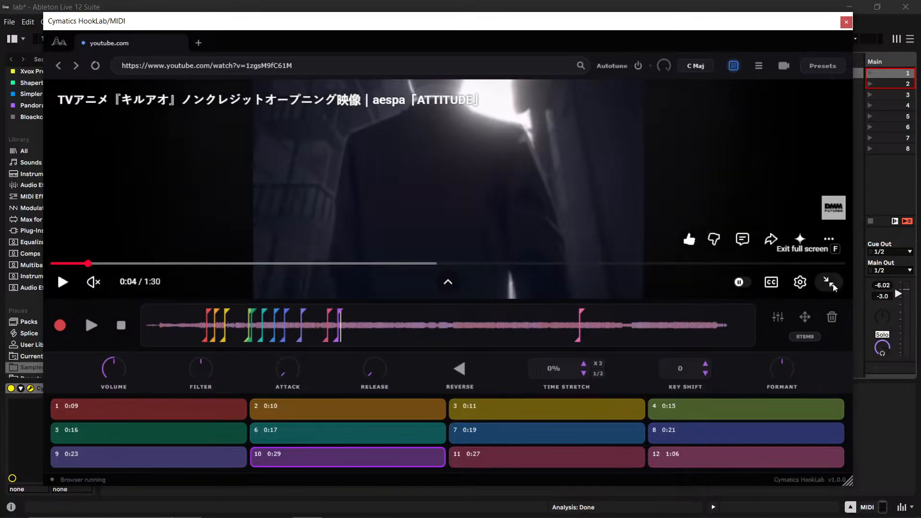
{"action": "left_click", "coordinate": [800, 282]}
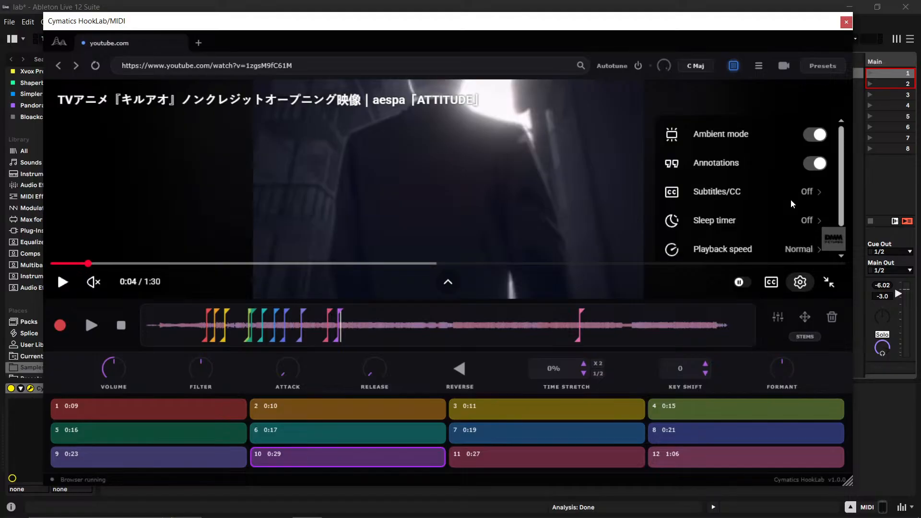
{"action": "scroll", "coordinate": [795, 254], "scroll_direction": "down", "scroll_amount": 1}
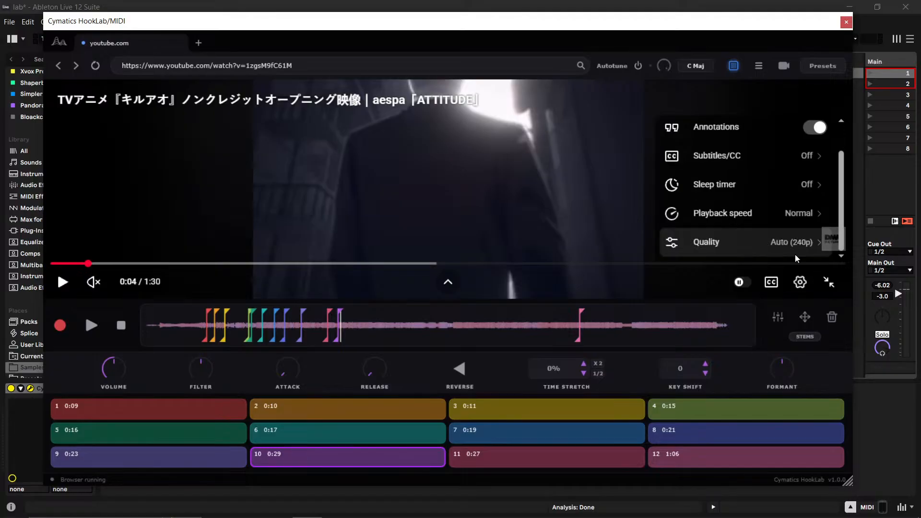
{"action": "left_click", "coordinate": [799, 239]}
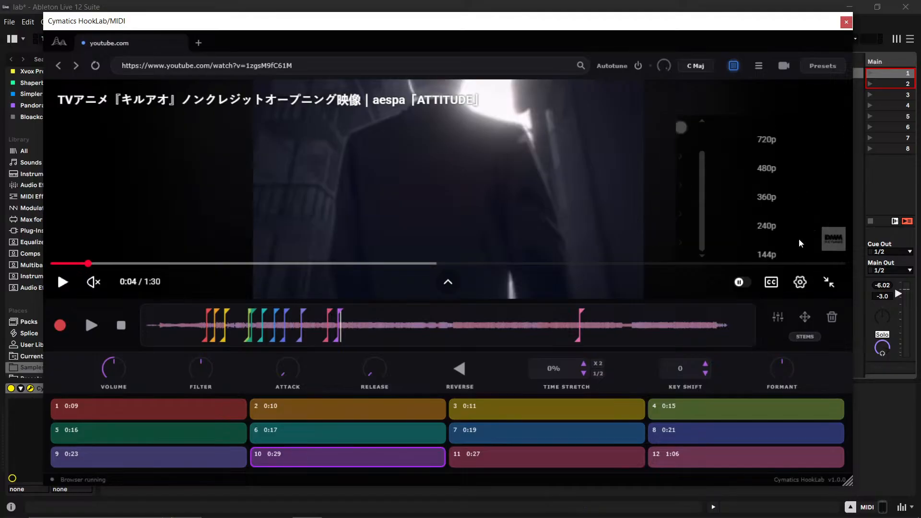
{"action": "left_click", "coordinate": [750, 253]}
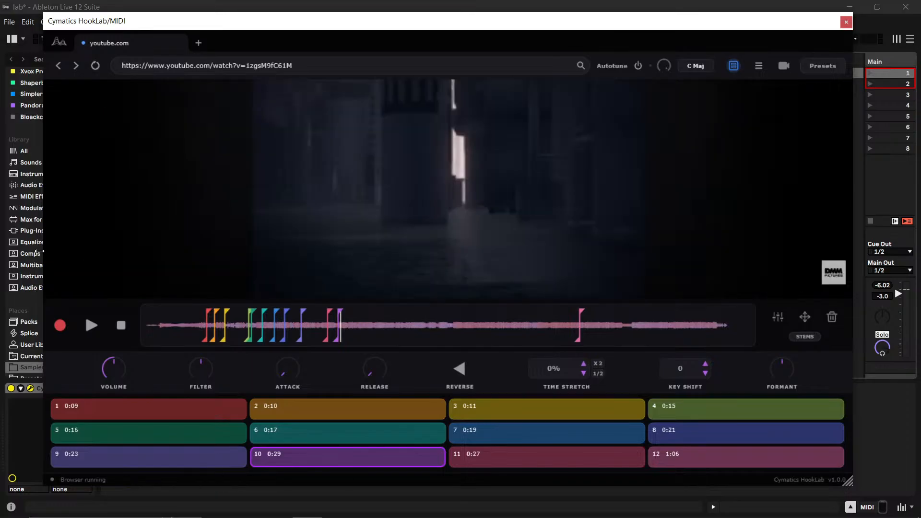
- View HookLab's overall sample controls and return to the sliced waveform
{"action": "mouse_move", "coordinate": [739, 280]}
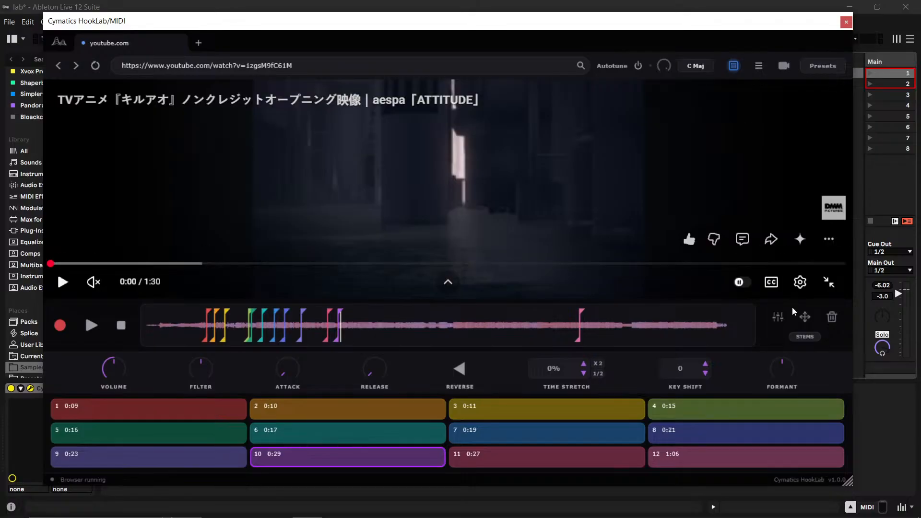
{"action": "left_click", "coordinate": [778, 317]}
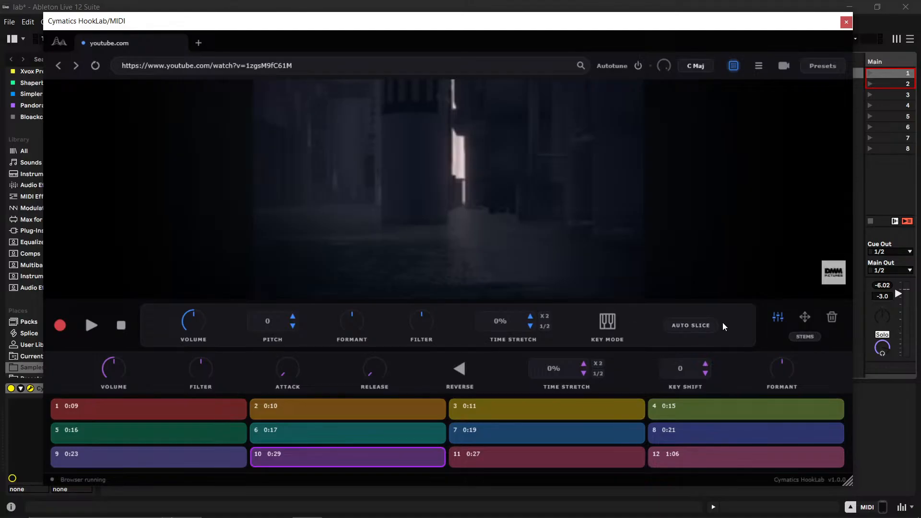
{"action": "left_click", "coordinate": [779, 318]}
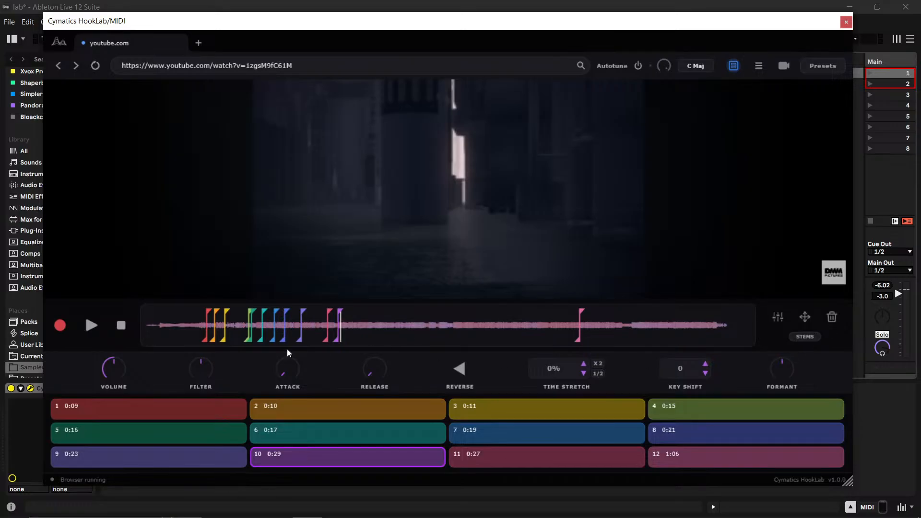
- Audition the sliced anime opening in HookLab by triggering its slices and playing it back, ending with playback paused
{"action": "mouse_move", "coordinate": [539, 287]}
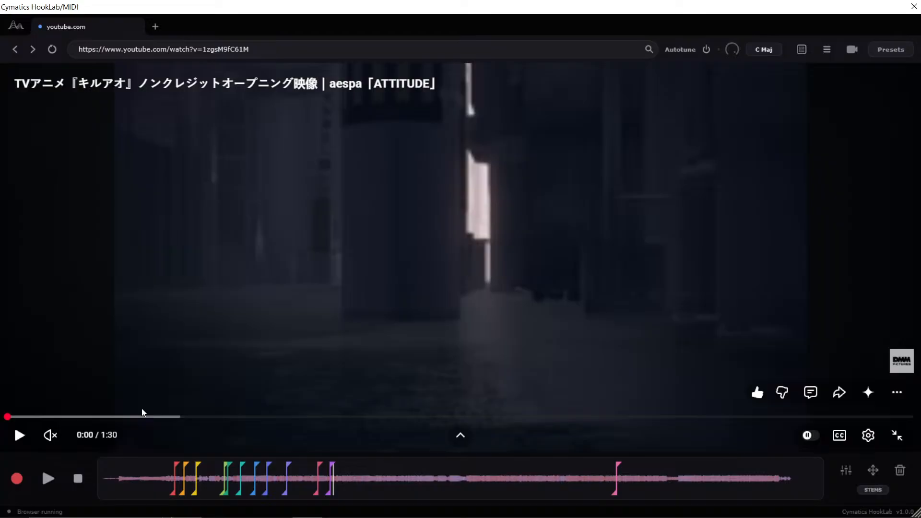
{"action": "key", "text": "f"}
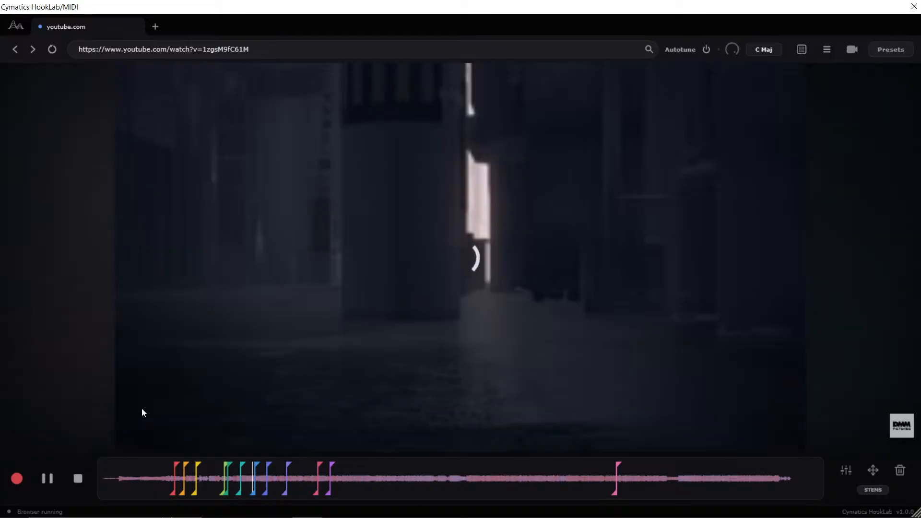
{"action": "key", "text": "g"}
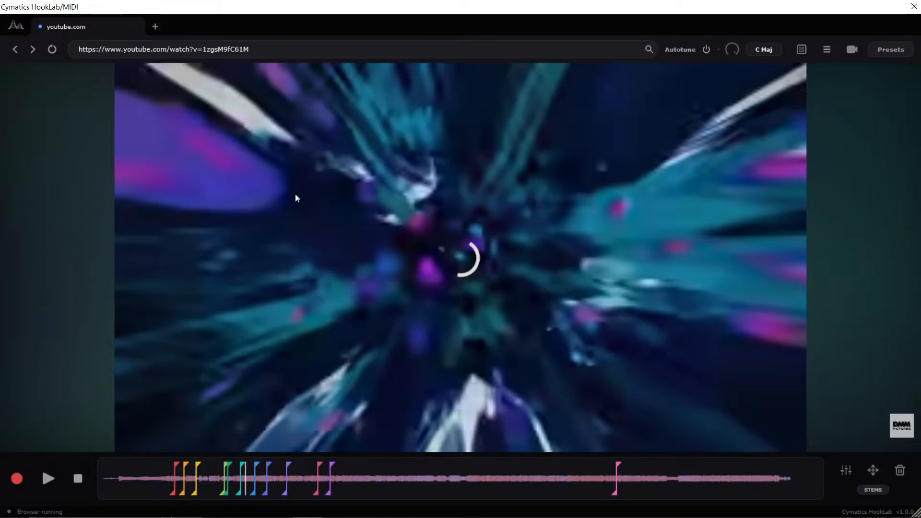
{"action": "left_click", "coordinate": [48, 479]}
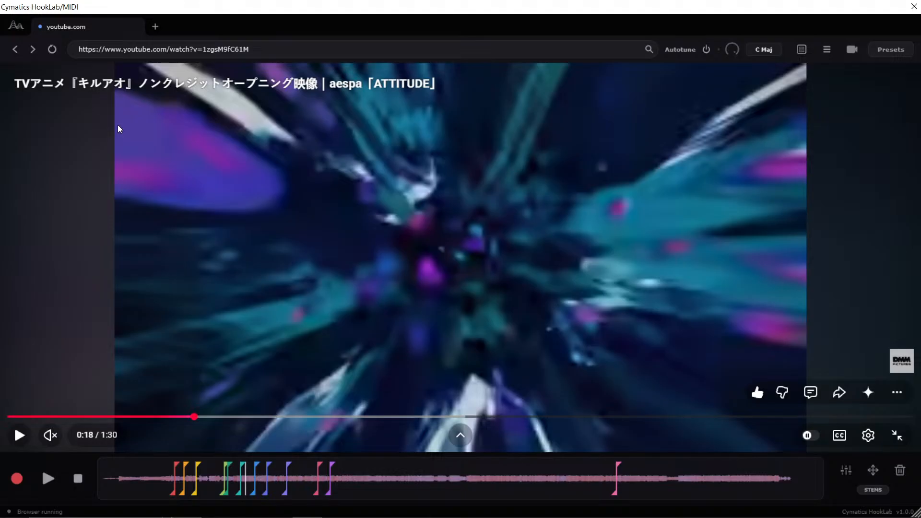
{"action": "key", "text": "space"}
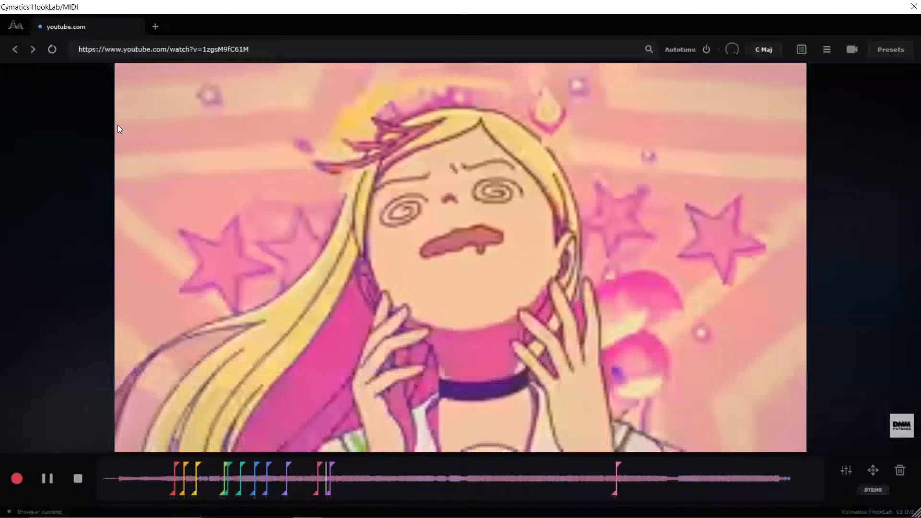
{"action": "key", "text": "space"}
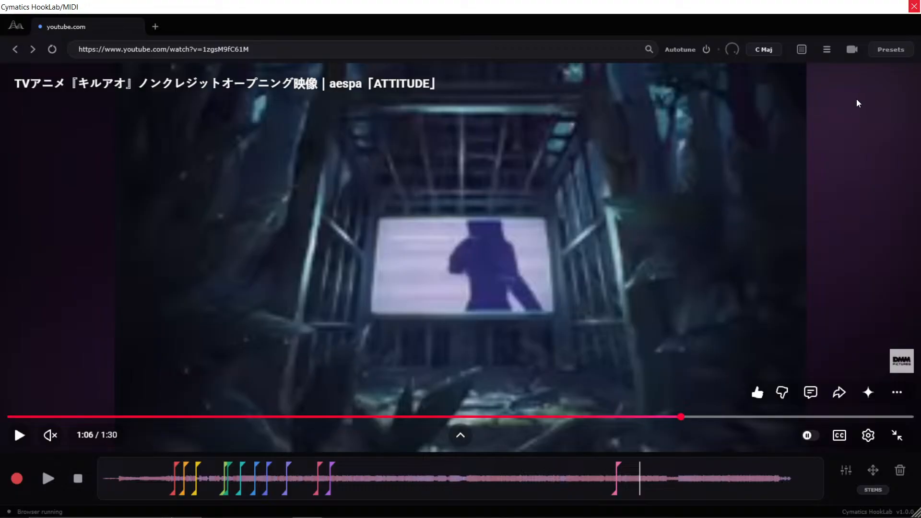
- Close the HookLab plugin window and try to save the lab Live Set
{"action": "left_click", "coordinate": [914, 7]}
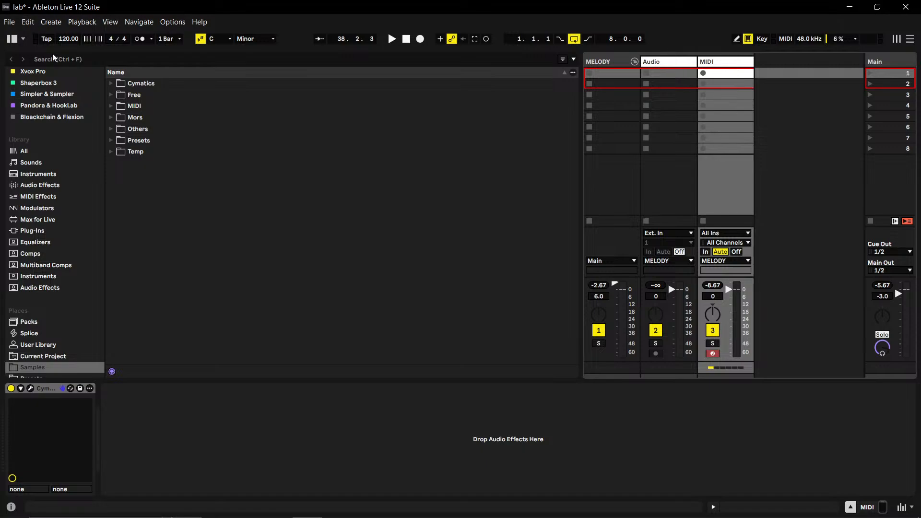
{"action": "key", "text": "ctrl+s"}
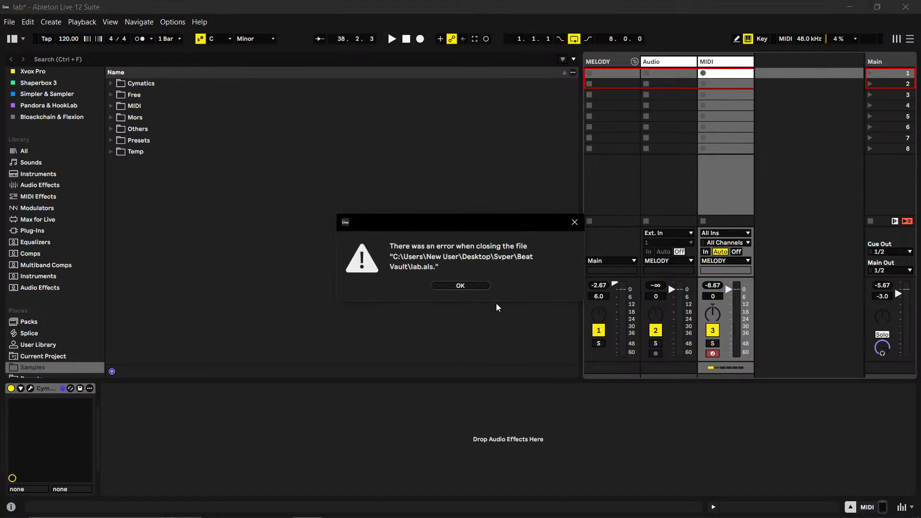
{"action": "left_click", "coordinate": [460, 285]}
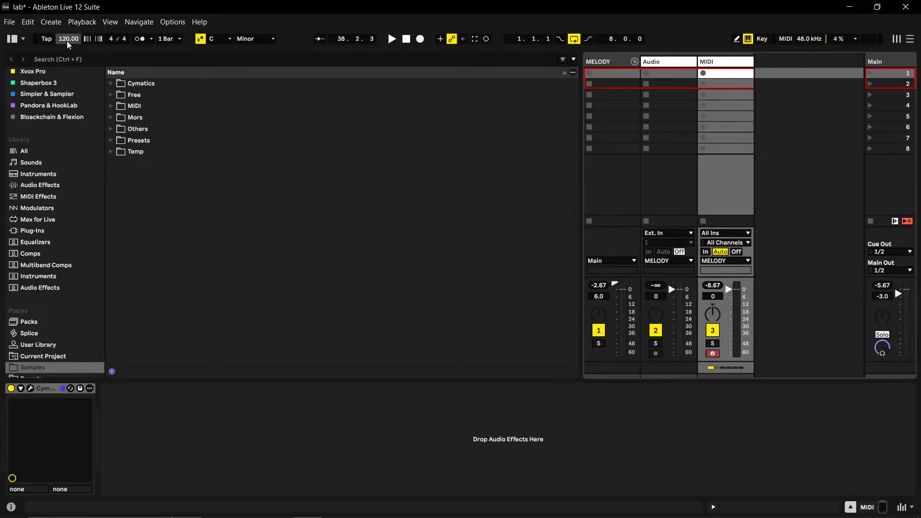
- Create a new Live Set, discarding the unsaved changes to lab
{"action": "left_click", "coordinate": [10, 22]}
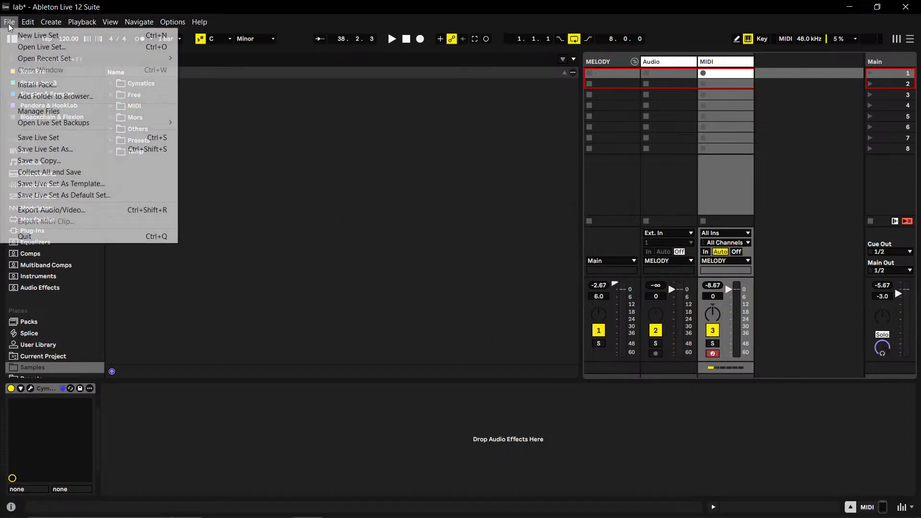
{"action": "left_click", "coordinate": [33, 38]}
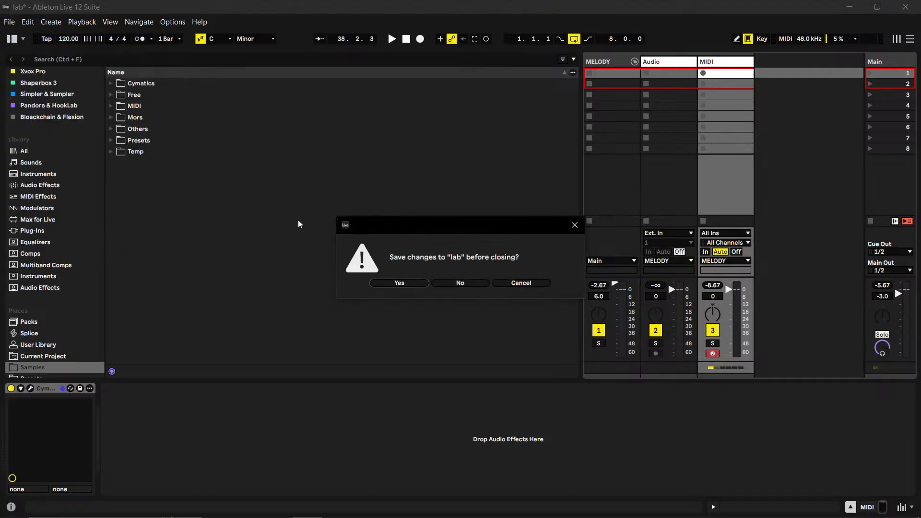
{"action": "left_click", "coordinate": [473, 286]}
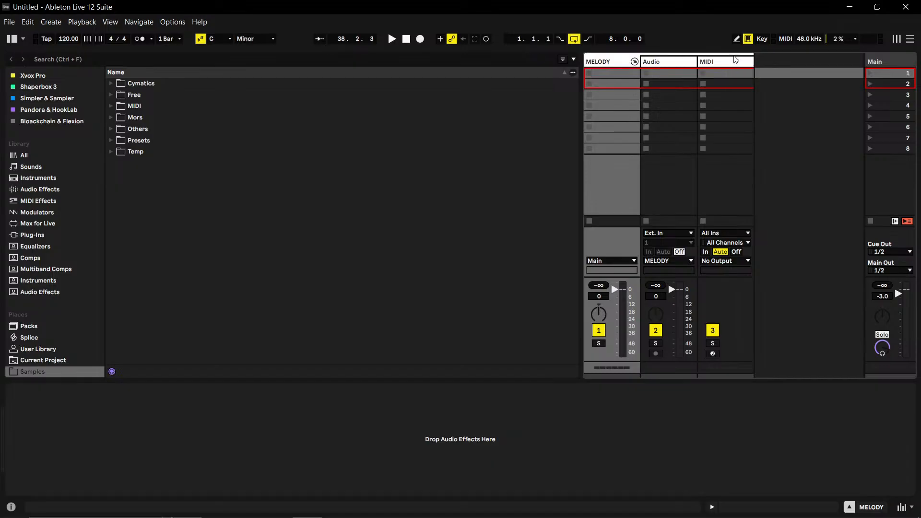
{"action": "left_click", "coordinate": [694, 62]}
{"action": "left_click", "coordinate": [712, 64]}
{"action": "left_click", "coordinate": [669, 63]}
{"action": "left_click", "coordinate": [638, 63]}
{"action": "mouse_move", "coordinate": [34, 517]}
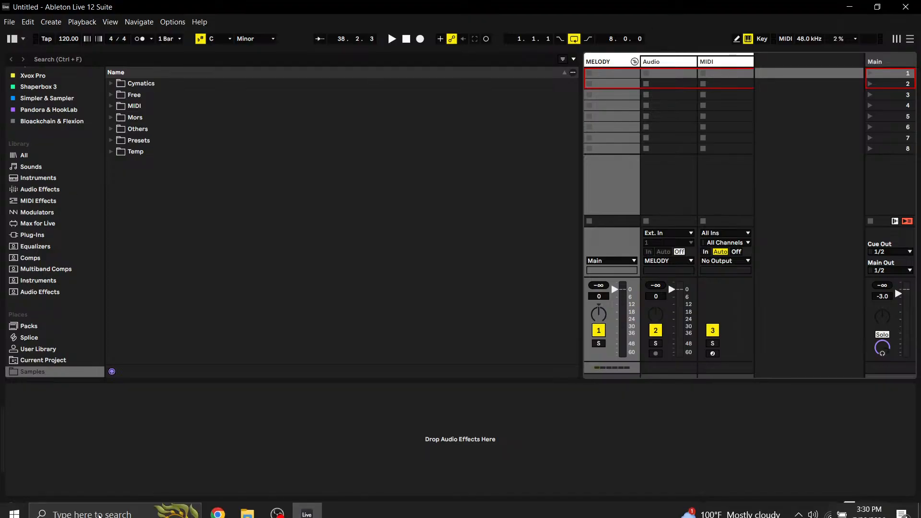
- Switch to Chrome to check the live-stream dashboard and the Rehab video page, and return to Ableton Live
{"action": "left_click", "coordinate": [218, 506]}
{"action": "left_click", "coordinate": [129, 5]}
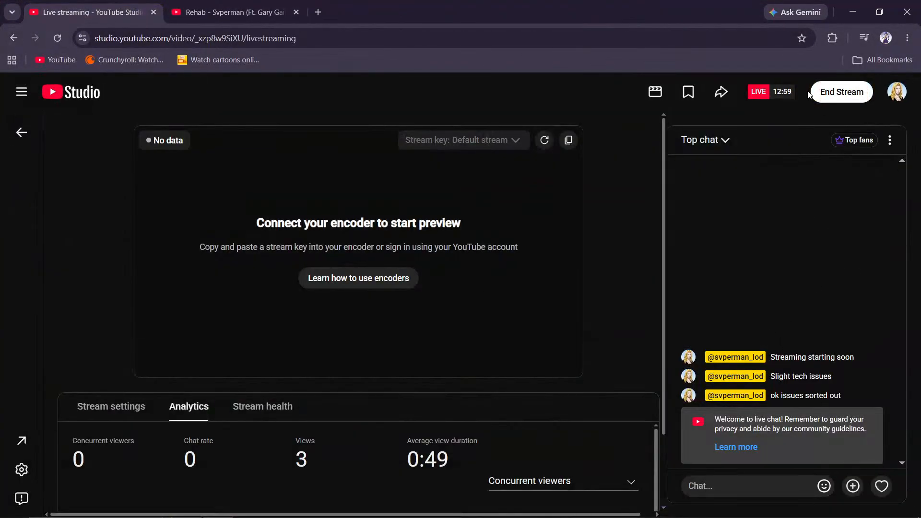
{"action": "left_click", "coordinate": [205, 8]}
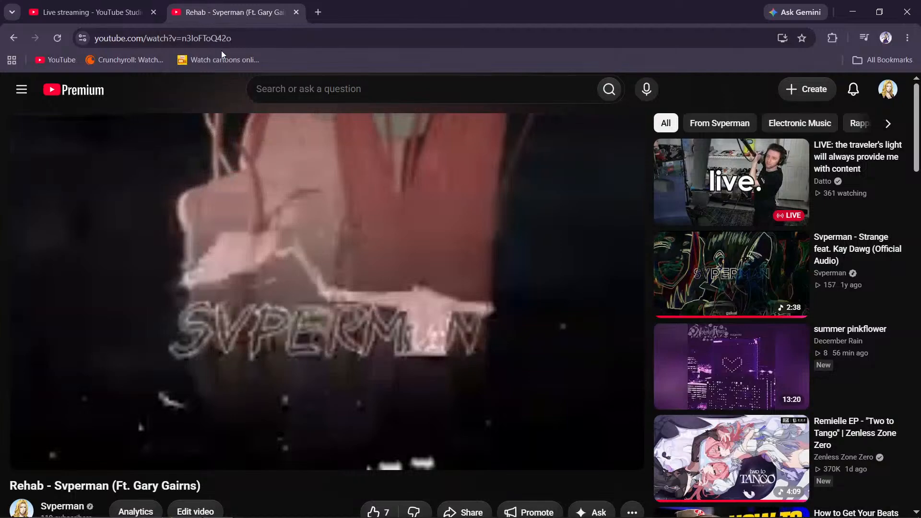
{"action": "left_click", "coordinate": [288, 512]}
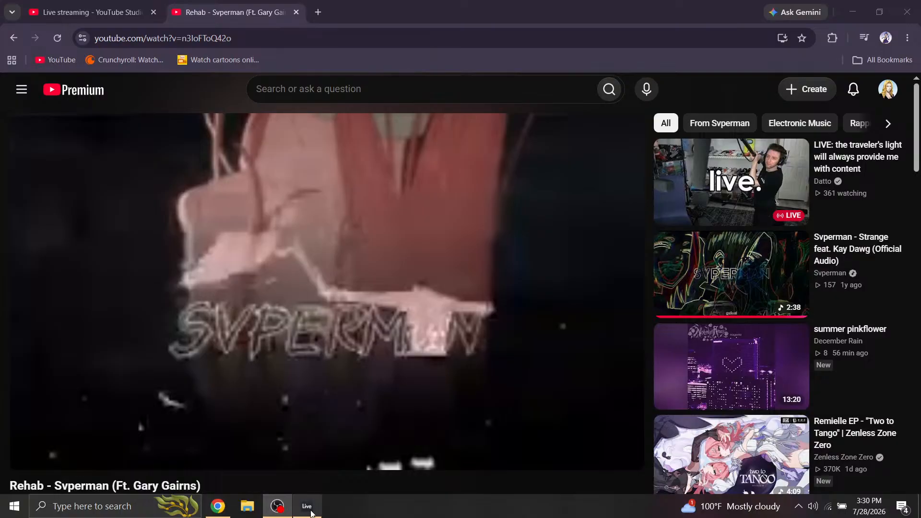
{"action": "left_click", "coordinate": [307, 506]}
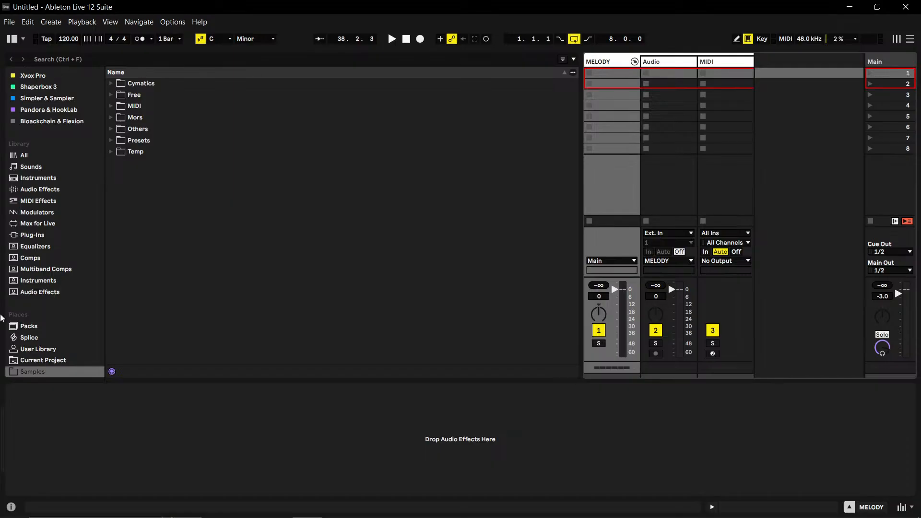
- Open the Cymatics folder in the Samples location and look through its sample packs for a melody collection
{"action": "scroll", "coordinate": [66, 370], "scroll_direction": "down", "scroll_amount": 2}
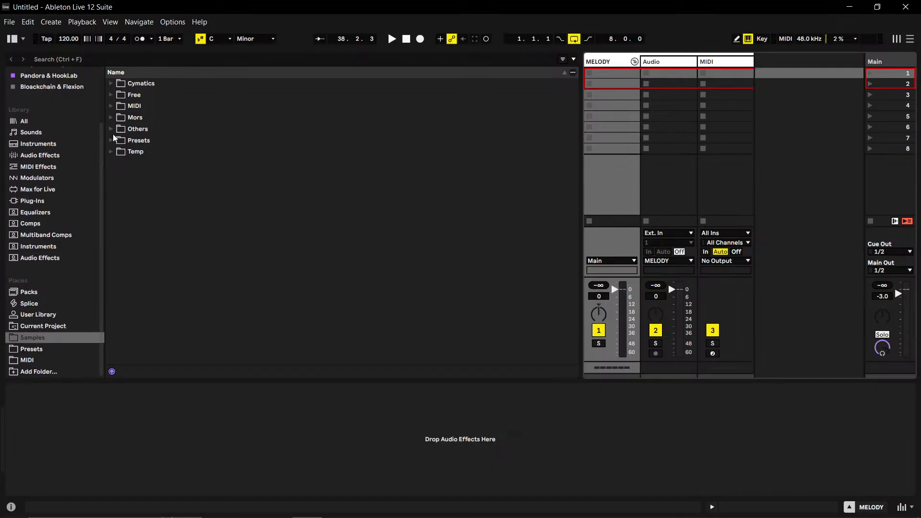
{"action": "left_click", "coordinate": [113, 79]}
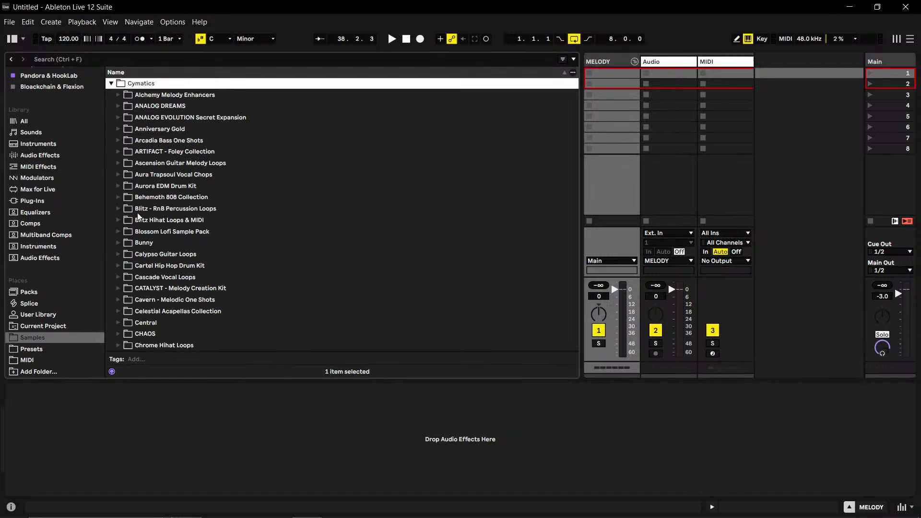
{"action": "scroll", "coordinate": [128, 245], "scroll_direction": "down", "scroll_amount": 5}
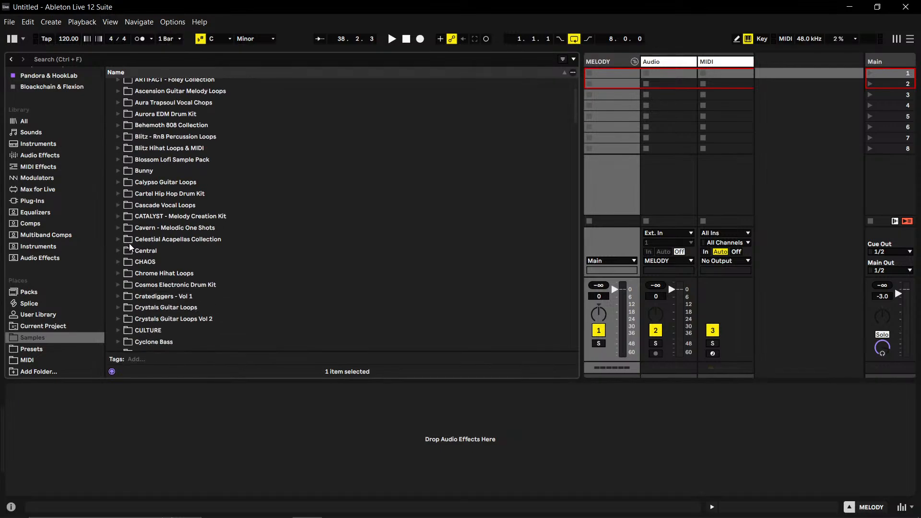
{"action": "scroll", "coordinate": [129, 247], "scroll_direction": "down", "scroll_amount": 8}
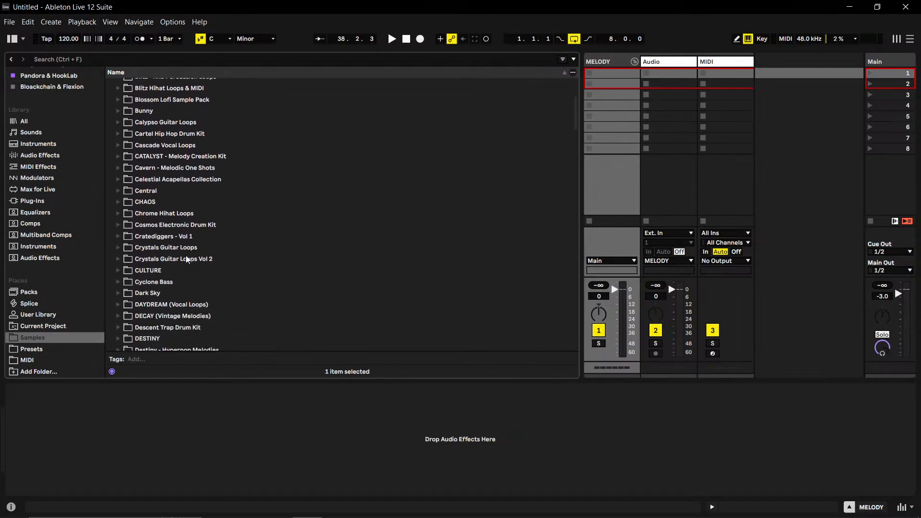
{"action": "scroll", "coordinate": [171, 246], "scroll_direction": "down", "scroll_amount": 6}
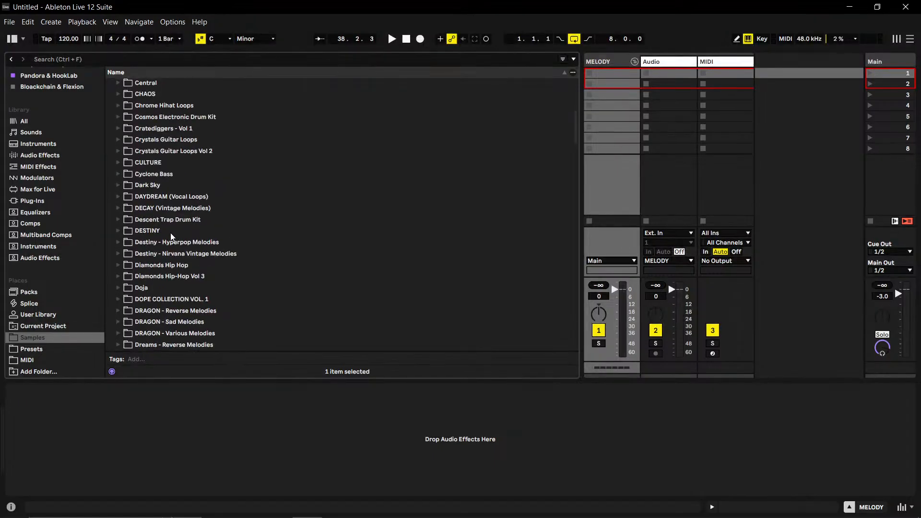
{"action": "scroll", "coordinate": [168, 239], "scroll_direction": "down", "scroll_amount": 6}
{"action": "scroll", "coordinate": [144, 259], "scroll_direction": "up", "scroll_amount": 1}
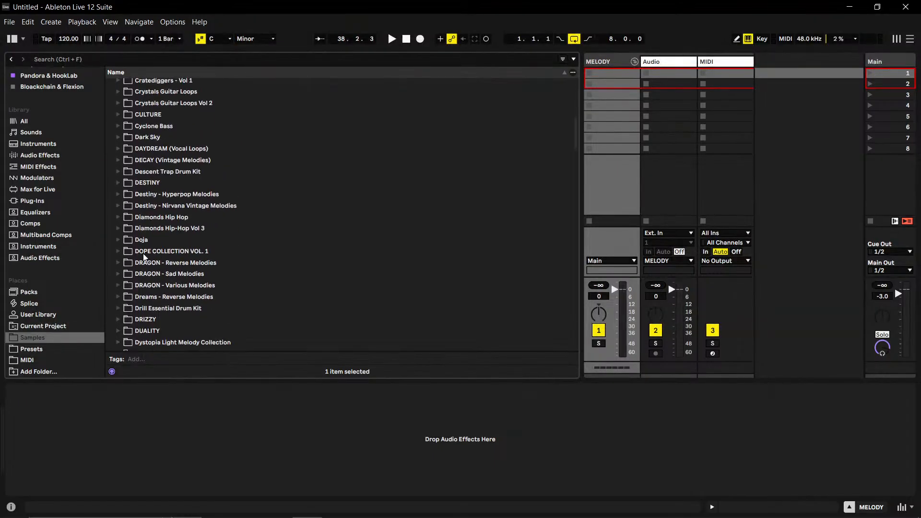
{"action": "scroll", "coordinate": [134, 239], "scroll_direction": "up", "scroll_amount": 2}
{"action": "scroll", "coordinate": [140, 200], "scroll_direction": "down", "scroll_amount": 2}
{"action": "scroll", "coordinate": [137, 201], "scroll_direction": "up", "scroll_amount": 1}
{"action": "scroll", "coordinate": [136, 205], "scroll_direction": "down", "scroll_amount": 7}
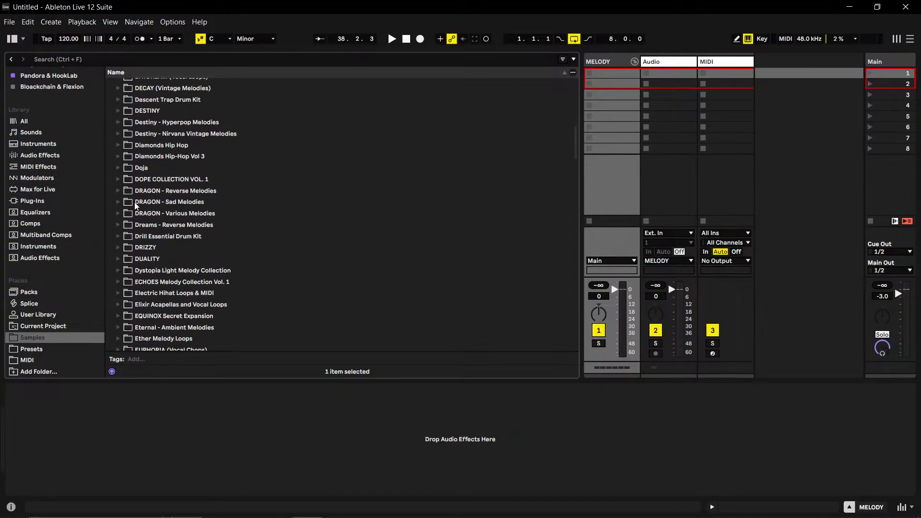
{"action": "scroll", "coordinate": [136, 199], "scroll_direction": "down", "scroll_amount": 5}
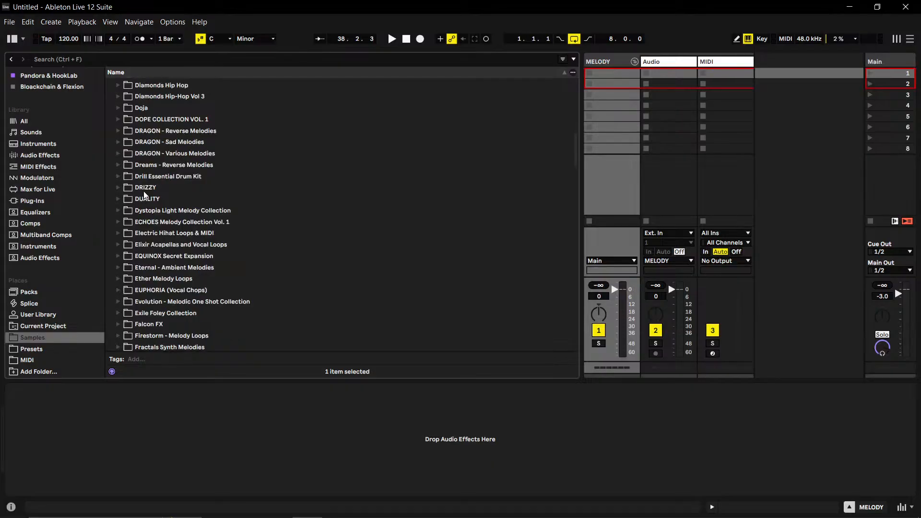
{"action": "scroll", "coordinate": [143, 196], "scroll_direction": "down", "scroll_amount": 7}
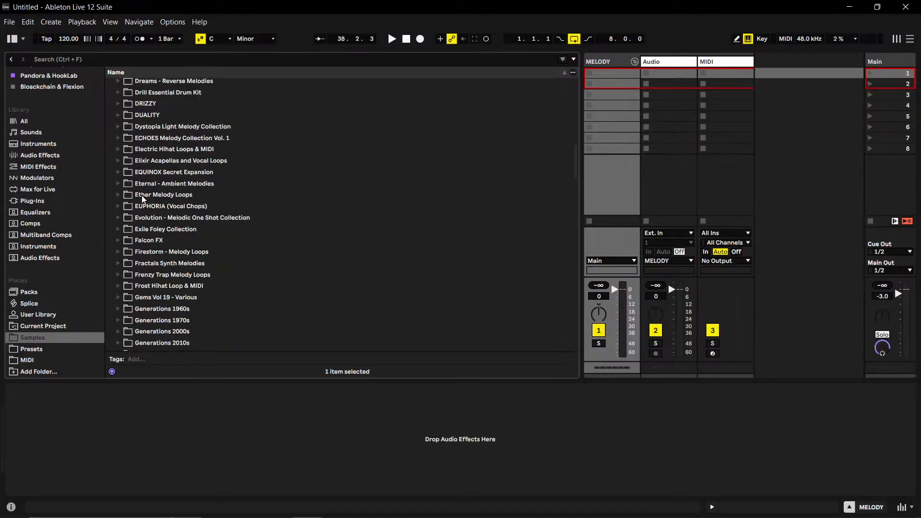
{"action": "scroll", "coordinate": [143, 198], "scroll_direction": "down", "scroll_amount": 4}
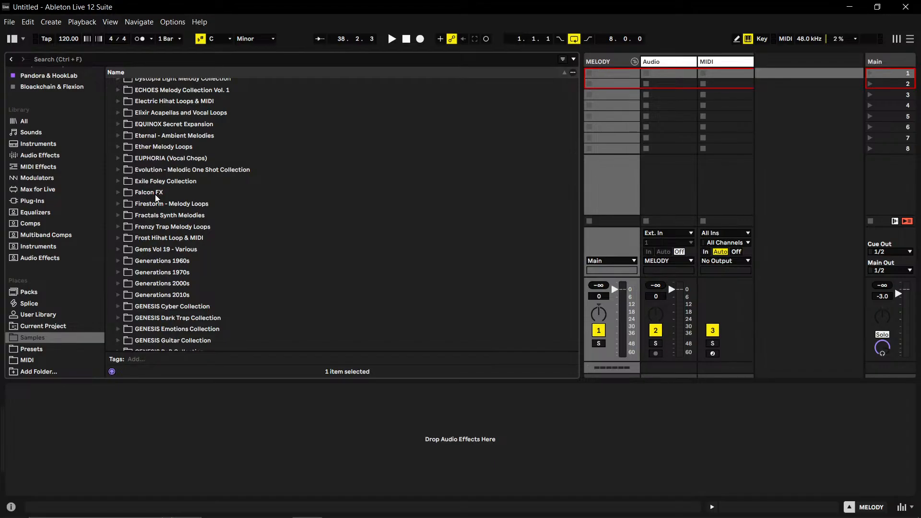
- Expand Fractals Synth Melodies, its Loop Stems and MIDI folder, and the Cymatics - 1337 - 137 BPM A Min folder
{"action": "left_click", "coordinate": [116, 215]}
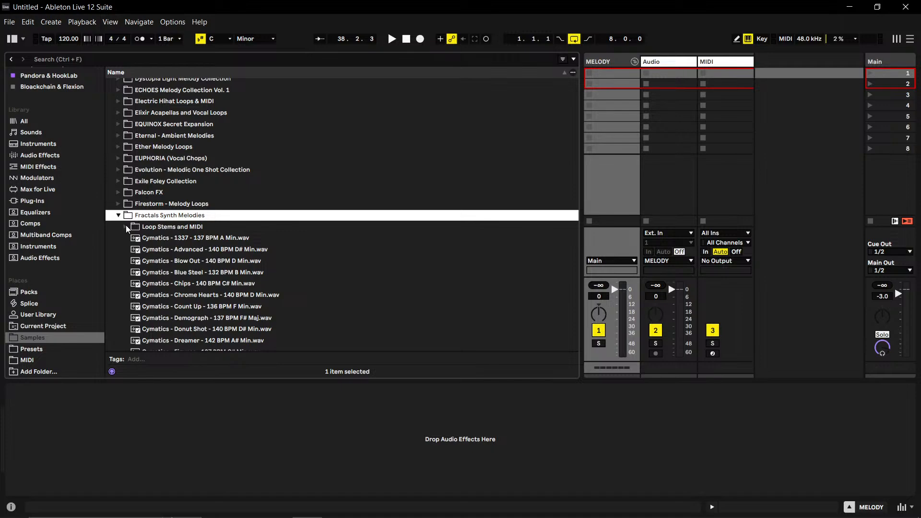
{"action": "left_click", "coordinate": [126, 227]}
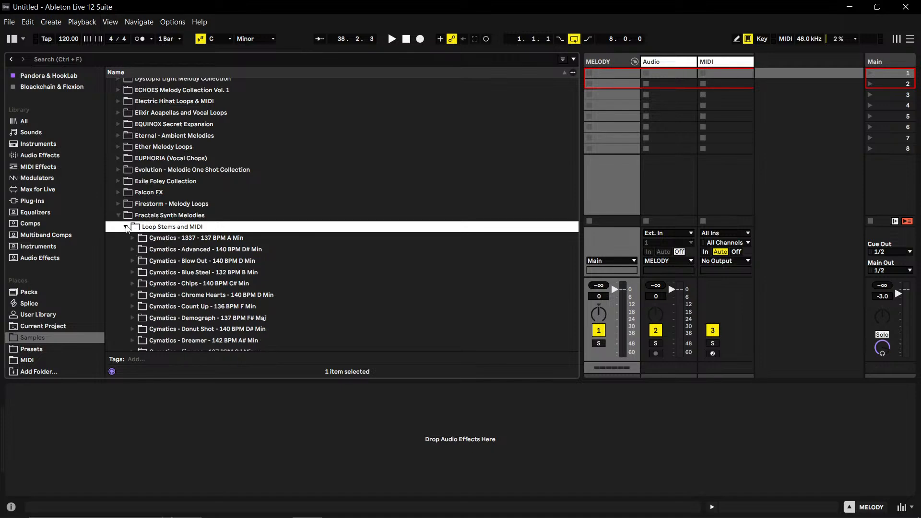
{"action": "left_click", "coordinate": [133, 238]}
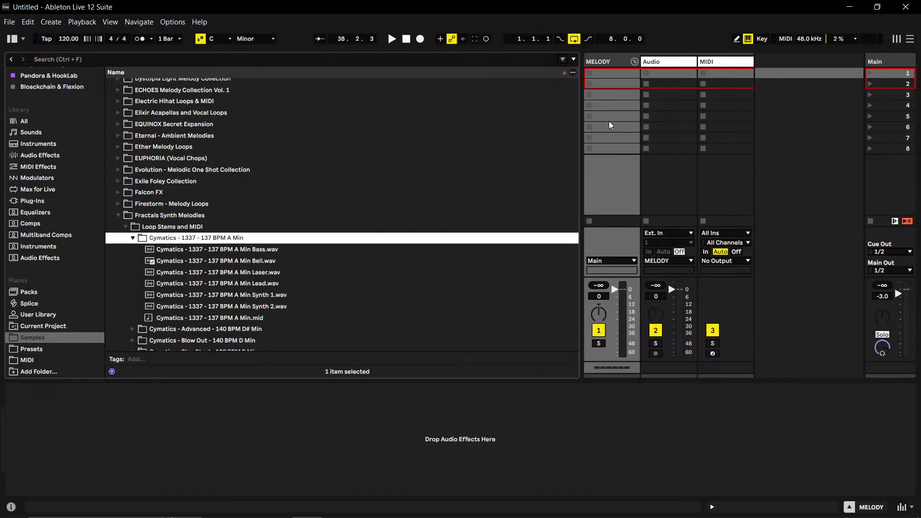
- Delete the Audio track and load the Cymatics Invader plug-in onto the MIDI track
{"action": "right_click", "coordinate": [672, 61]}
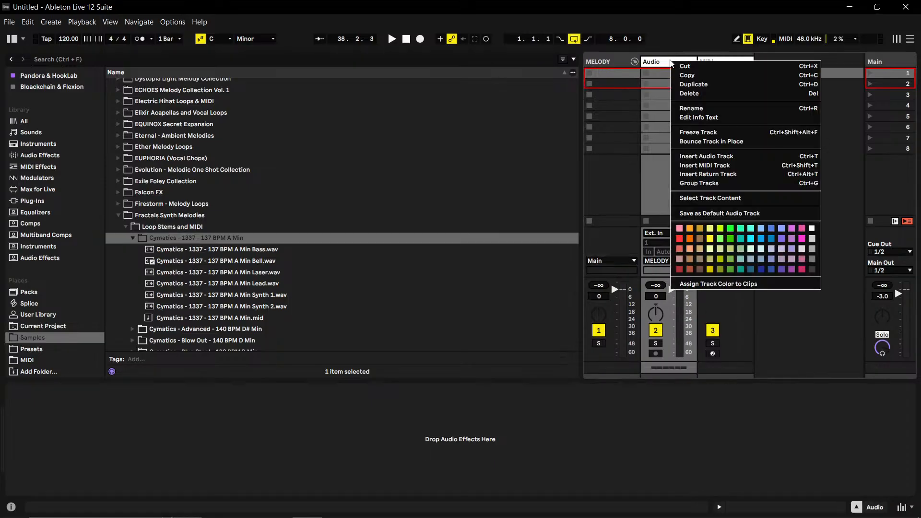
{"action": "left_click", "coordinate": [678, 91]}
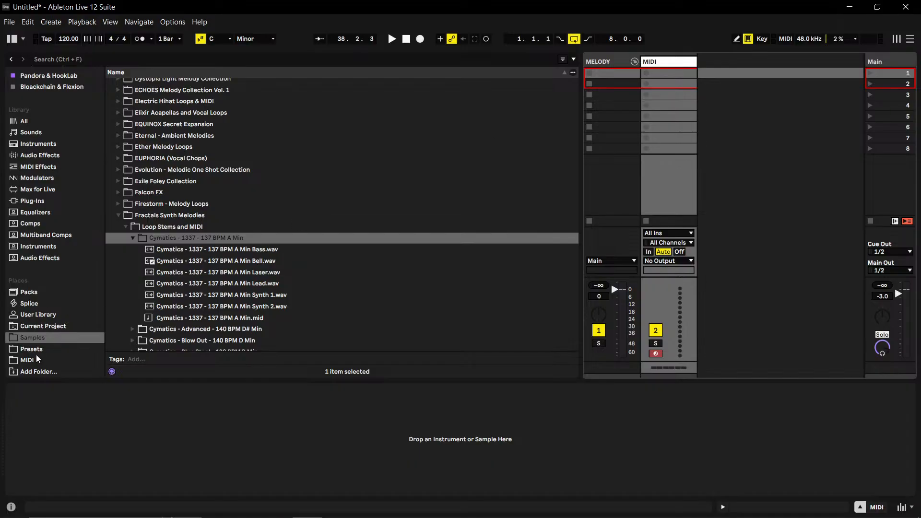
{"action": "left_click", "coordinate": [36, 248]}
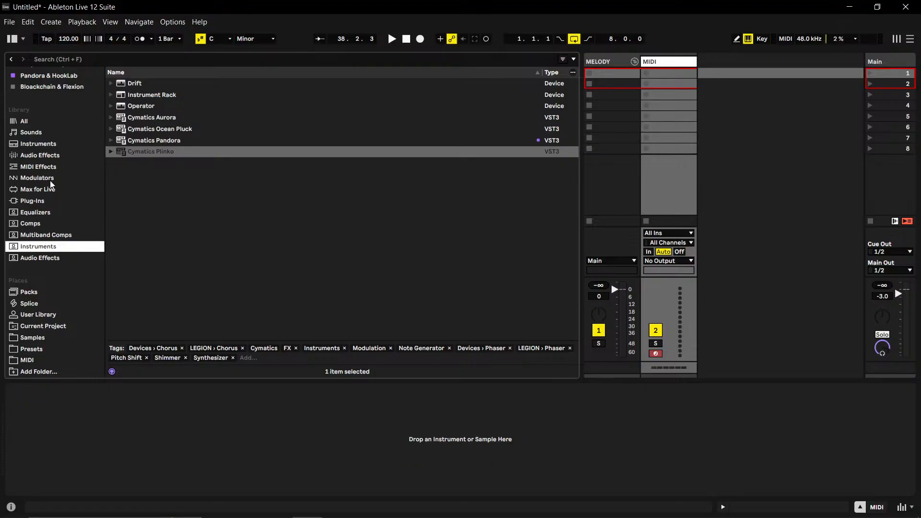
{"action": "left_click", "coordinate": [36, 203]}
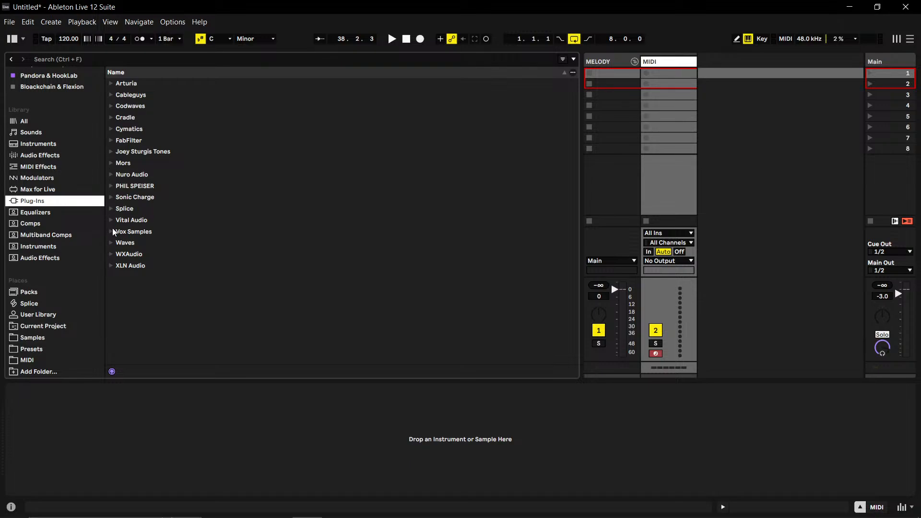
{"action": "left_click", "coordinate": [114, 121]}
{"action": "left_click", "coordinate": [112, 129]}
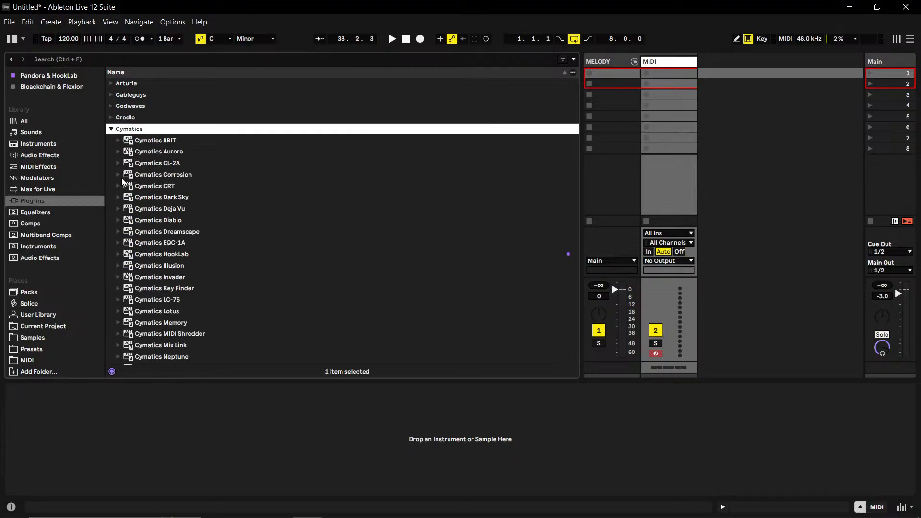
{"action": "scroll", "coordinate": [154, 254], "scroll_direction": "down", "scroll_amount": 1}
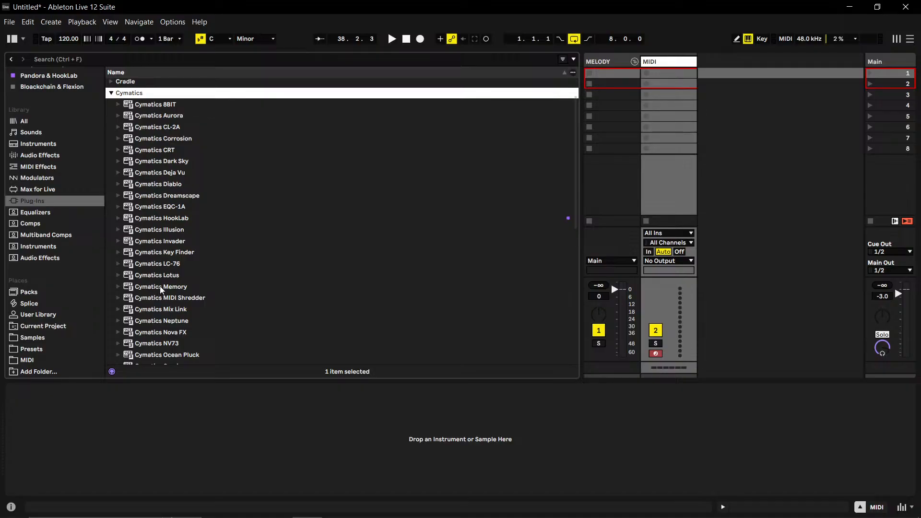
{"action": "left_click_drag", "start_coordinate": [162, 246], "coordinate": [663, 113]}
{"action": "left_click_drag", "start_coordinate": [676, 58], "coordinate": [609, 131]}
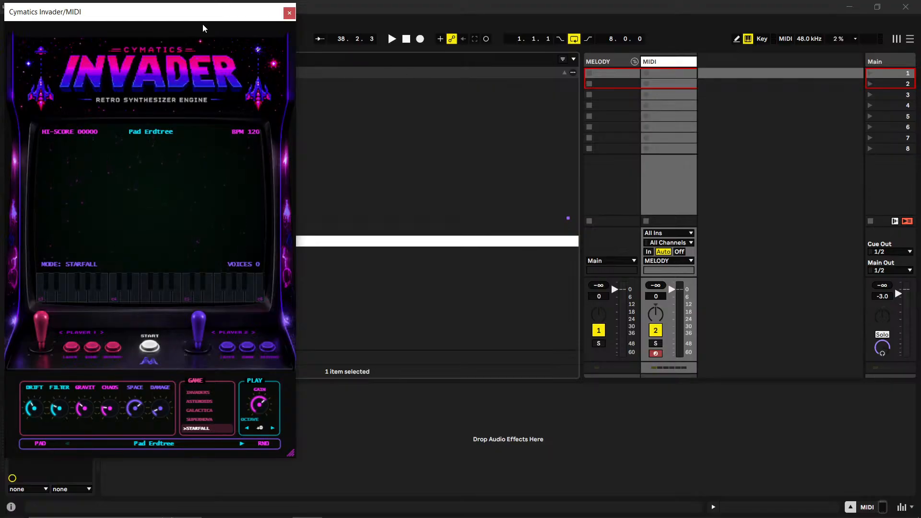
- Move the Invader window clear of the browser and place Cymatics - 1337 - 137 BPM A Min.mid in the MIDI track's first clip slot
{"action": "left_click_drag", "start_coordinate": [202, 10], "coordinate": [535, 47]}
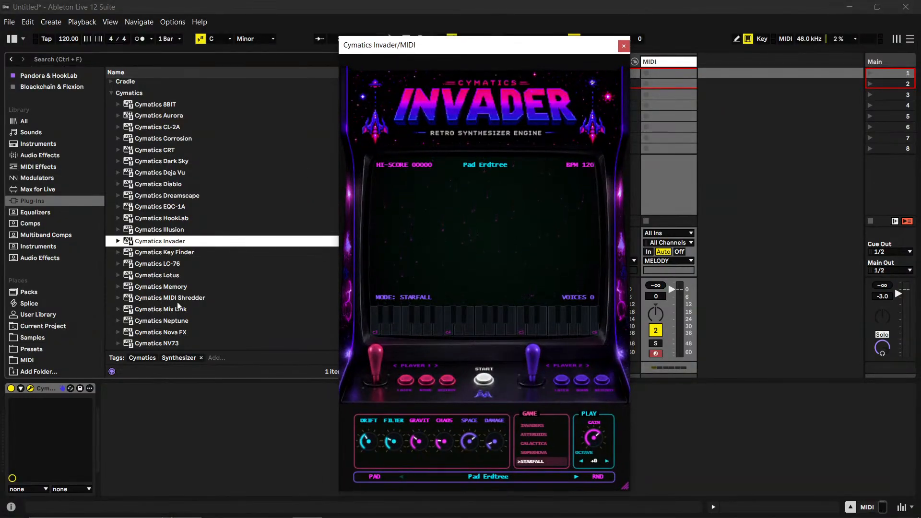
{"action": "left_click_drag", "start_coordinate": [413, 55], "coordinate": [377, 116]}
{"action": "left_click", "coordinate": [34, 338]}
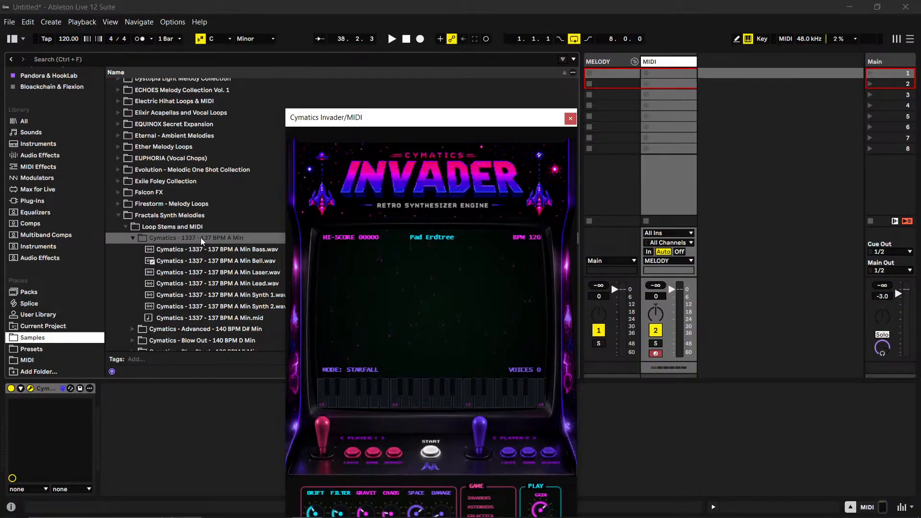
{"action": "left_click_drag", "start_coordinate": [240, 320], "coordinate": [676, 75]}
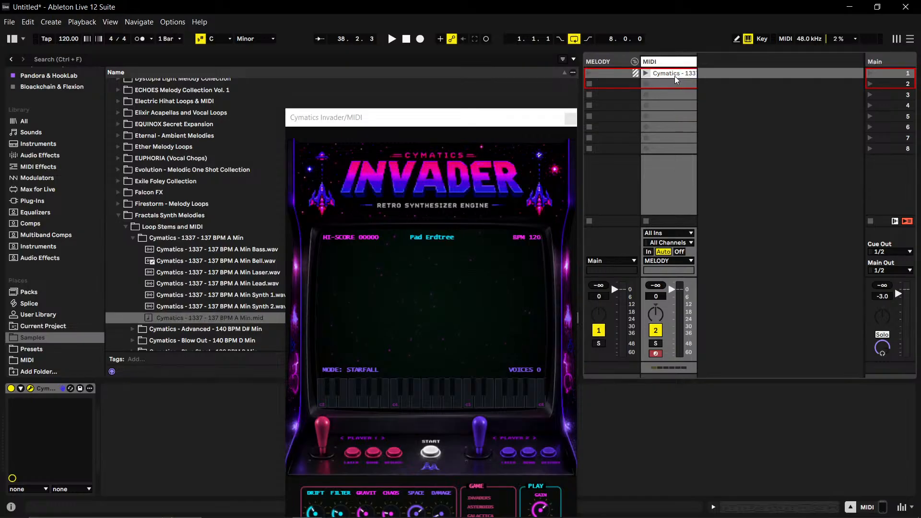
- Set the Live Set's tempo to 137 BPM
{"action": "double_click", "coordinate": [65, 40]}
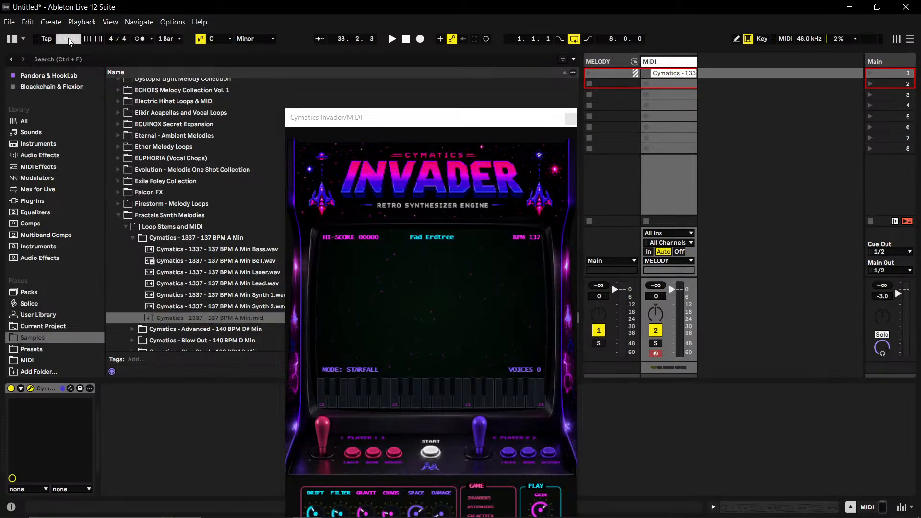
{"action": "type", "text": "137"}
{"action": "key", "text": "Return"}
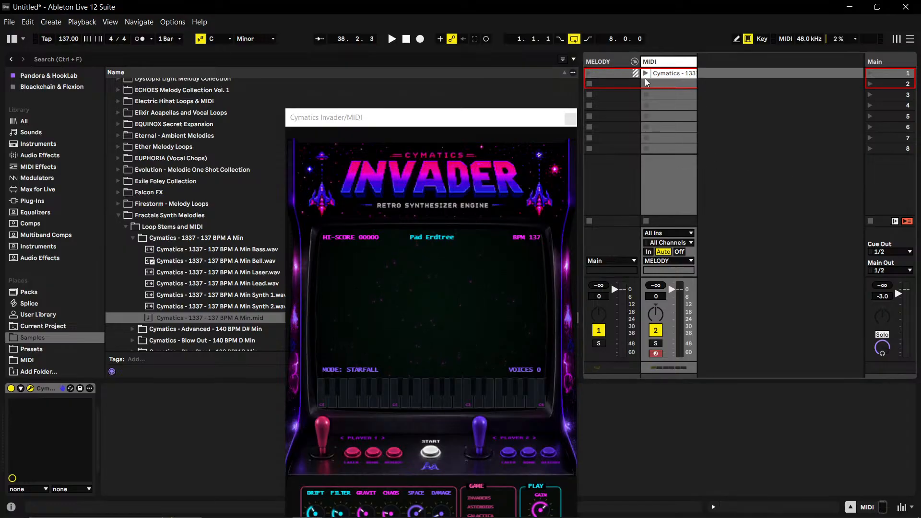
- Launch the MIDI clip, bring Invader's lower controls into view, and change its game mode to Supernova
{"action": "left_click", "coordinate": [645, 73]}
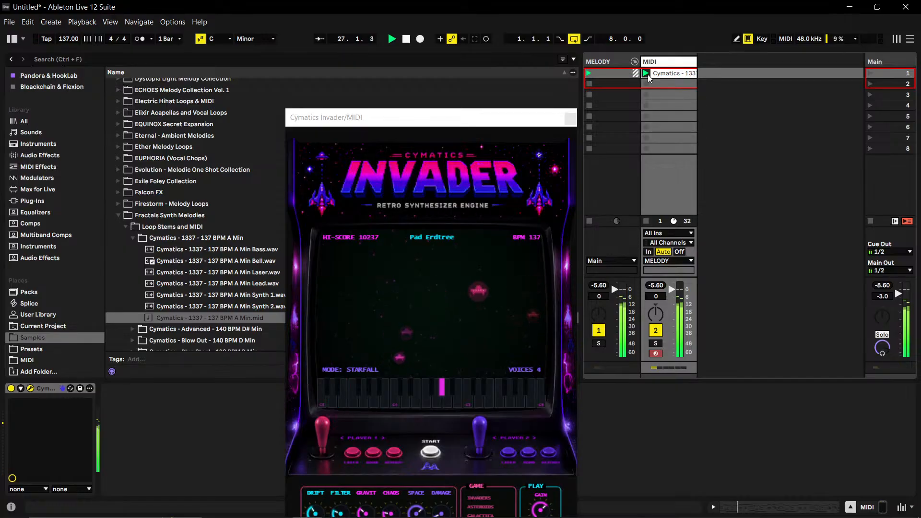
{"action": "left_click_drag", "start_coordinate": [530, 125], "coordinate": [547, 58]}
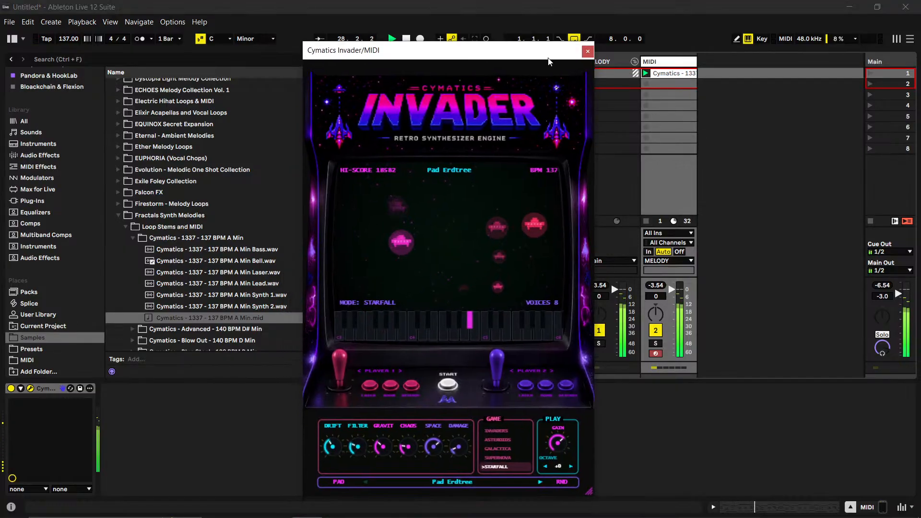
{"action": "left_click", "coordinate": [502, 461]}
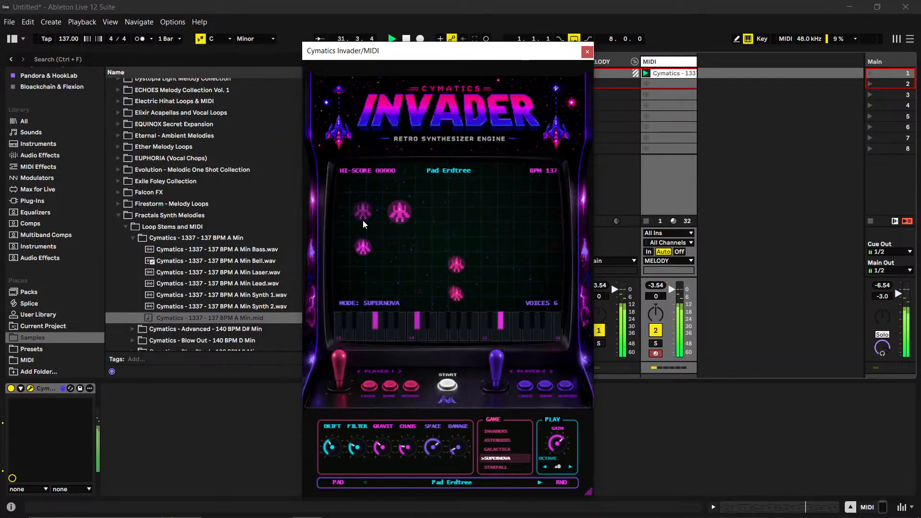
- Open Invader's preset browser at the Lead category and audition Lead Charybdis, then load Lead Chell
{"action": "left_click", "coordinate": [453, 172]}
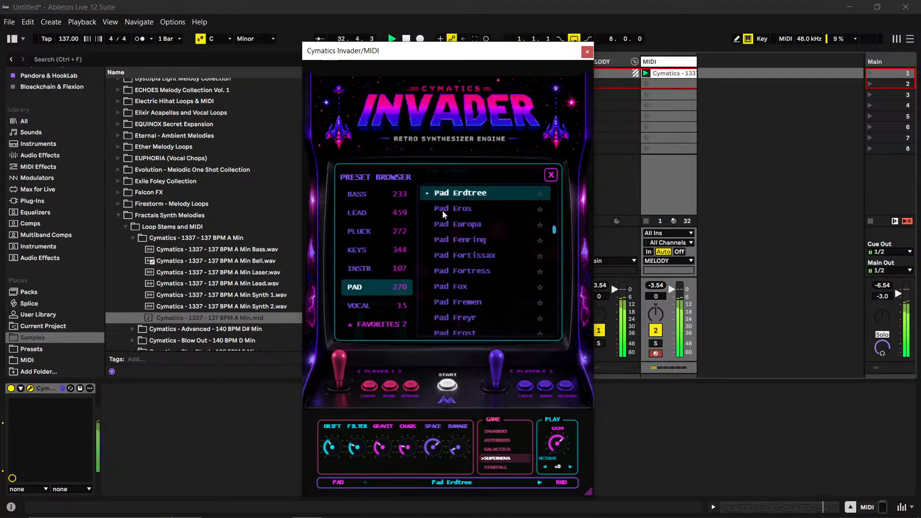
{"action": "left_click", "coordinate": [357, 213]}
{"action": "left_click", "coordinate": [477, 208]}
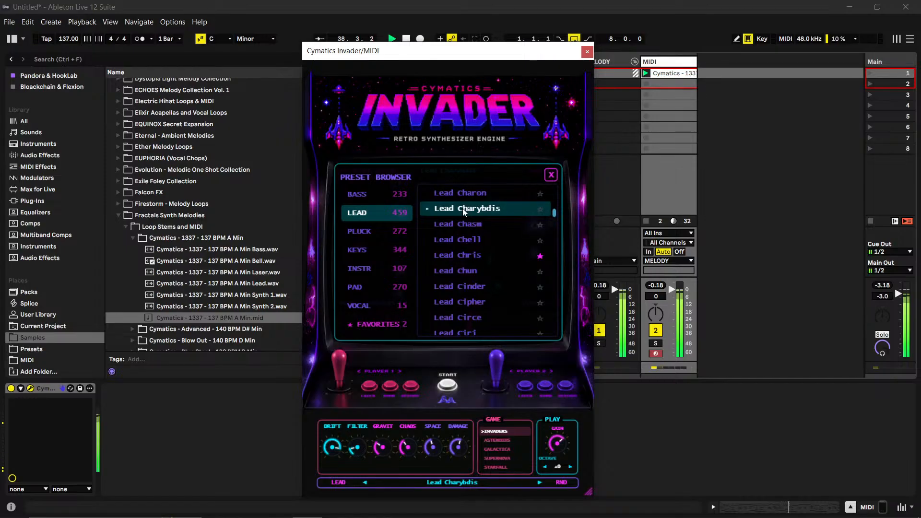
{"action": "left_click", "coordinate": [485, 238]}
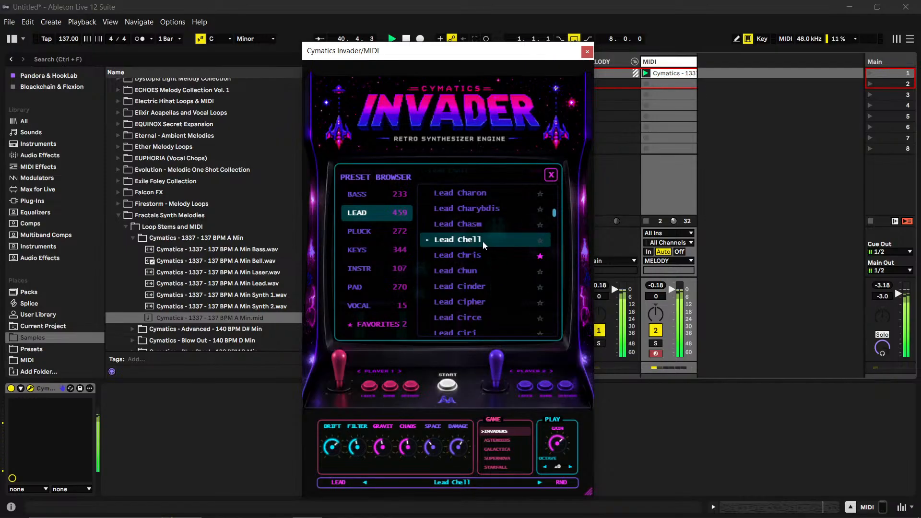
- Audition Invader's Lead Chris, Lead Chun and Lead Cinder presets against the playing melody
{"action": "left_click", "coordinate": [481, 257]}
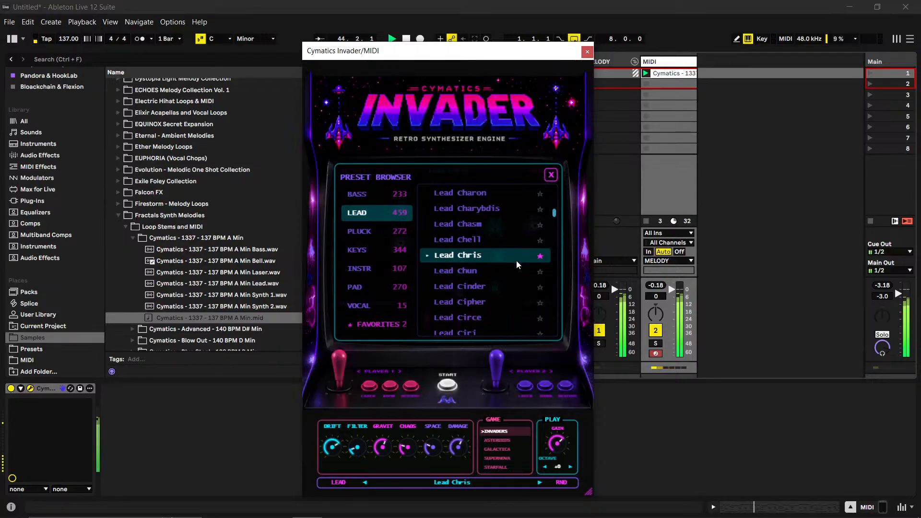
{"action": "left_click", "coordinate": [481, 268]}
{"action": "left_click", "coordinate": [481, 288]}
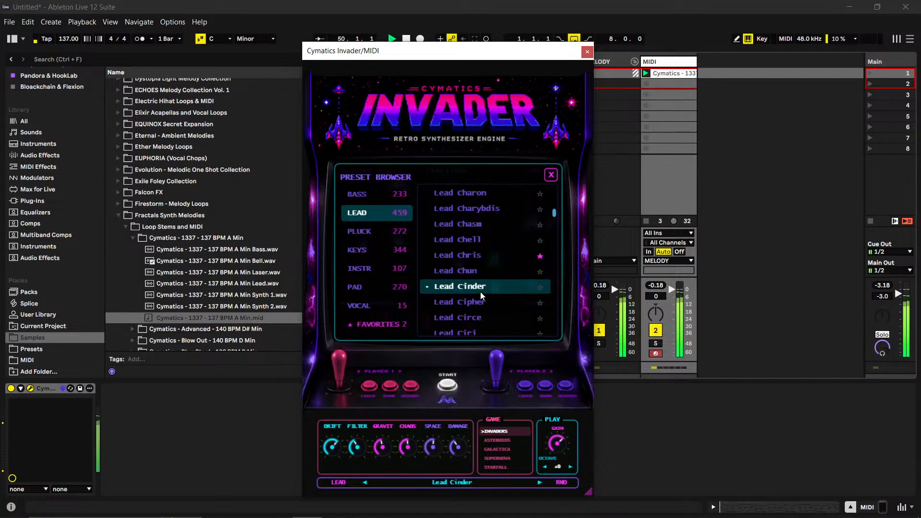
- Audition the Lead Beowulf, Lead Baal and Lead Atreus presets from earlier in the Lead category
{"action": "scroll", "coordinate": [482, 293], "scroll_direction": "down", "scroll_amount": 2}
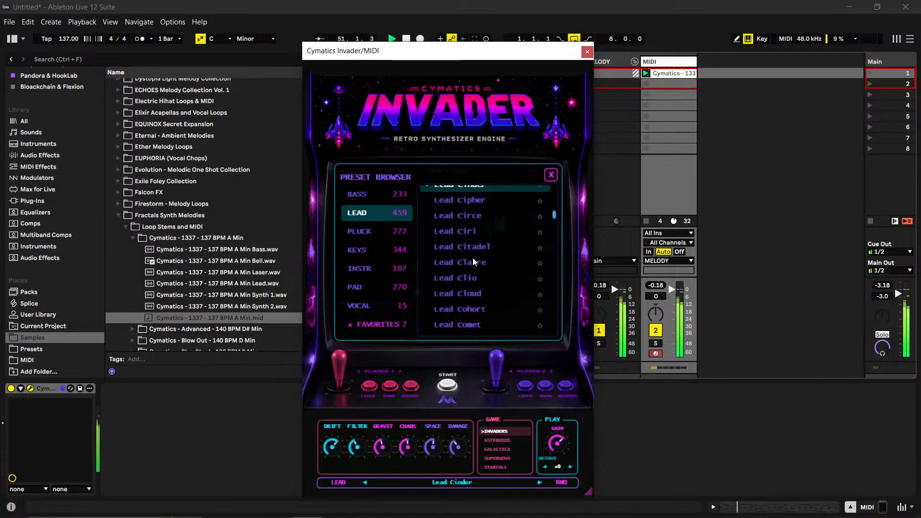
{"action": "scroll", "coordinate": [486, 239], "scroll_direction": "up", "scroll_amount": 3}
{"action": "scroll", "coordinate": [485, 240], "scroll_direction": "up", "scroll_amount": 3}
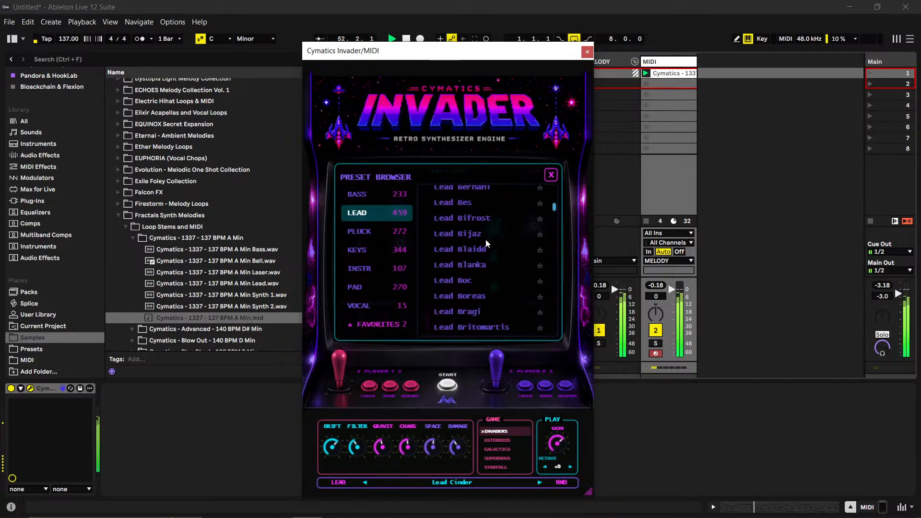
{"action": "scroll", "coordinate": [487, 237], "scroll_direction": "up", "scroll_amount": 3}
{"action": "left_click", "coordinate": [473, 228]}
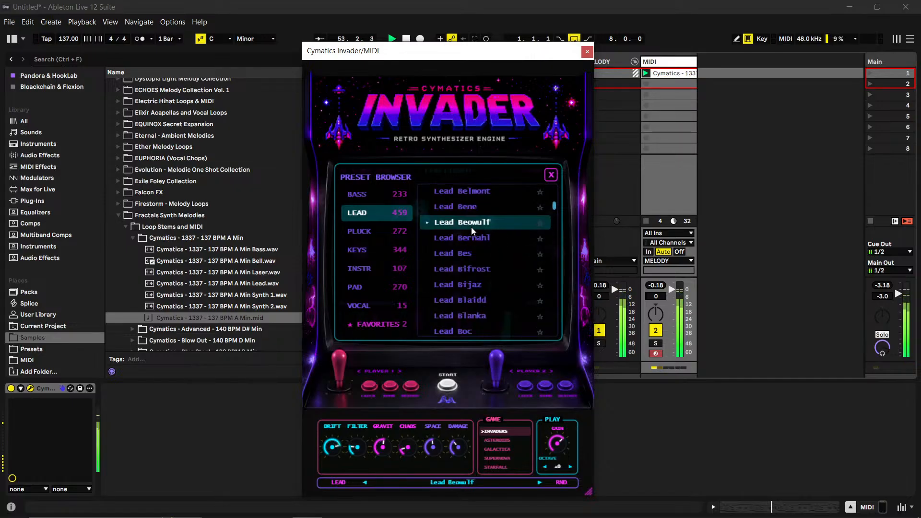
{"action": "scroll", "coordinate": [471, 226], "scroll_direction": "up", "scroll_amount": 3}
{"action": "left_click", "coordinate": [471, 224]}
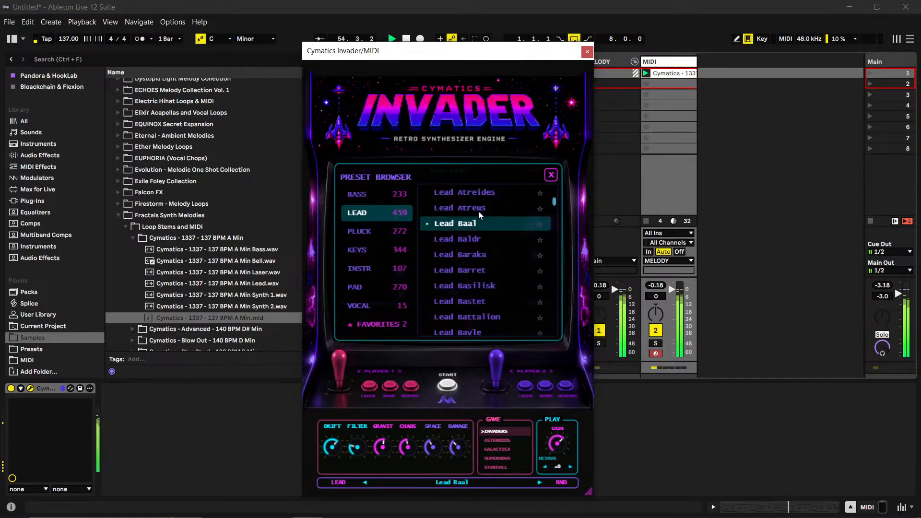
{"action": "left_click", "coordinate": [478, 208]}
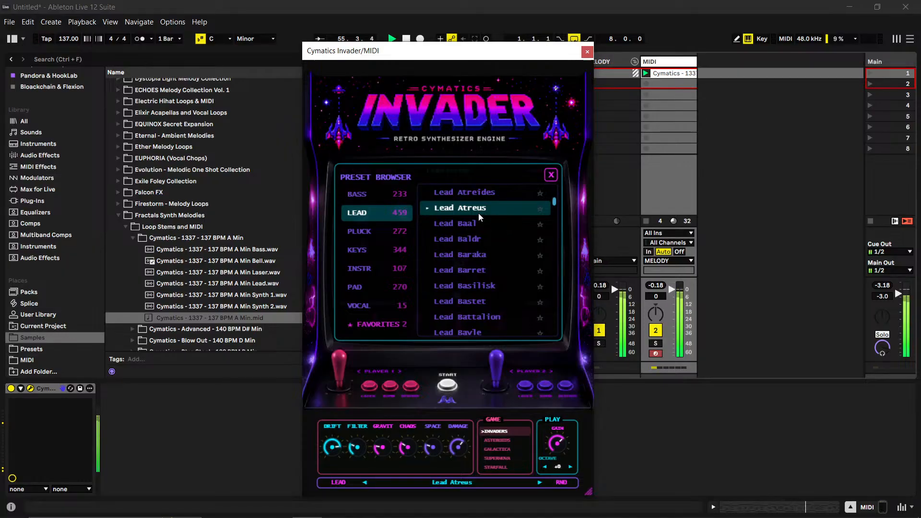
- Audition the Lead Asteroids and Lead Apex presets against the playing melody
{"action": "scroll", "coordinate": [478, 214], "scroll_direction": "up", "scroll_amount": 3}
{"action": "left_click", "coordinate": [479, 218]}
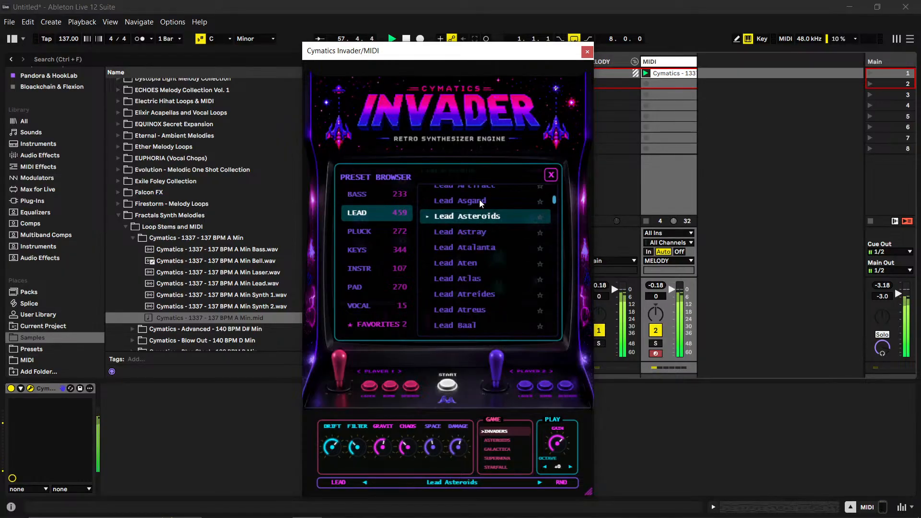
{"action": "scroll", "coordinate": [479, 204], "scroll_direction": "up", "scroll_amount": 3}
{"action": "left_click", "coordinate": [481, 208]}
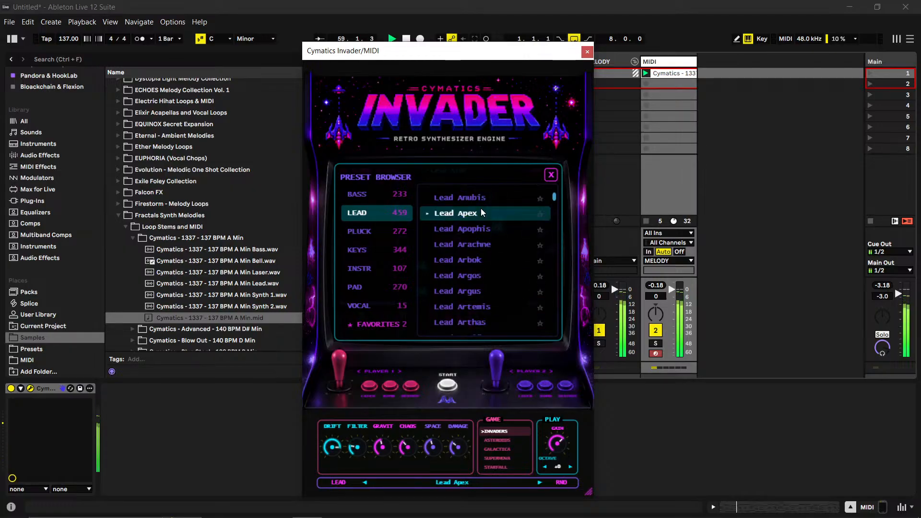
- Load the Lead Arachne preset, then close Invader's preset browser and its plug-in window
{"action": "left_click", "coordinate": [491, 249]}
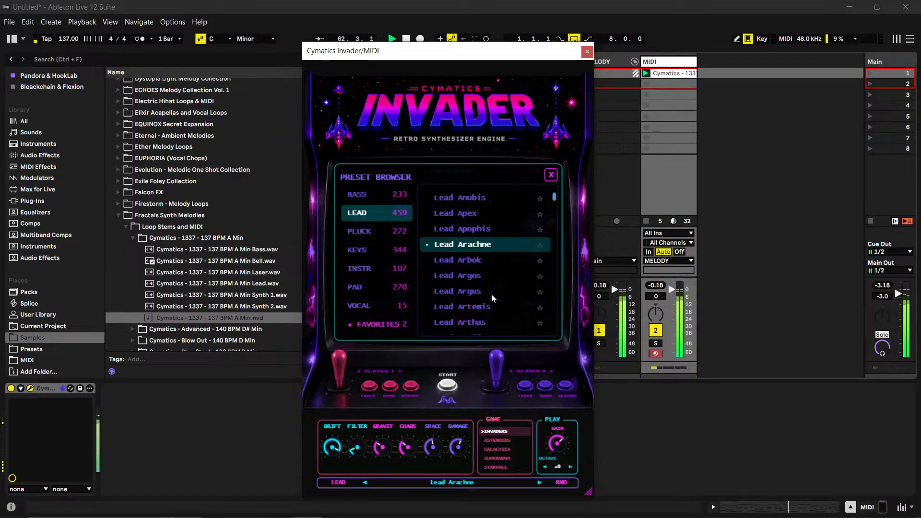
{"action": "left_click", "coordinate": [552, 176]}
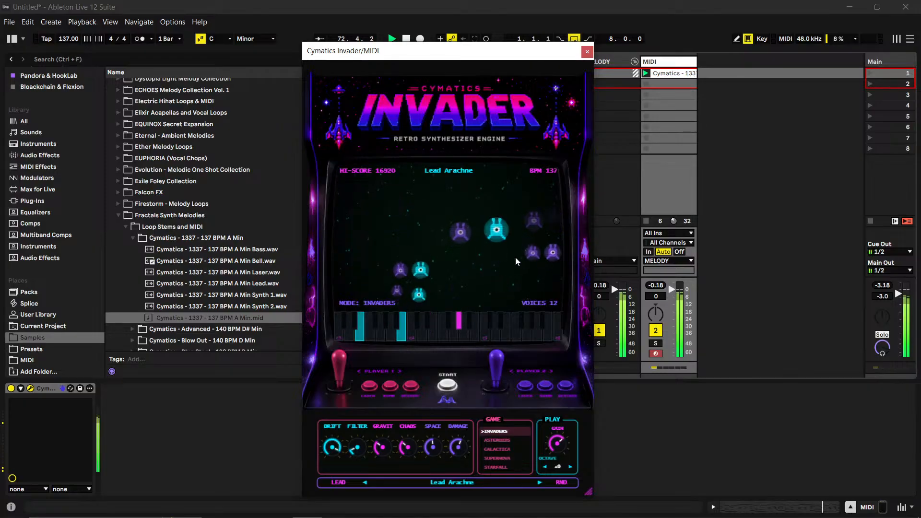
{"action": "left_click", "coordinate": [587, 51]}
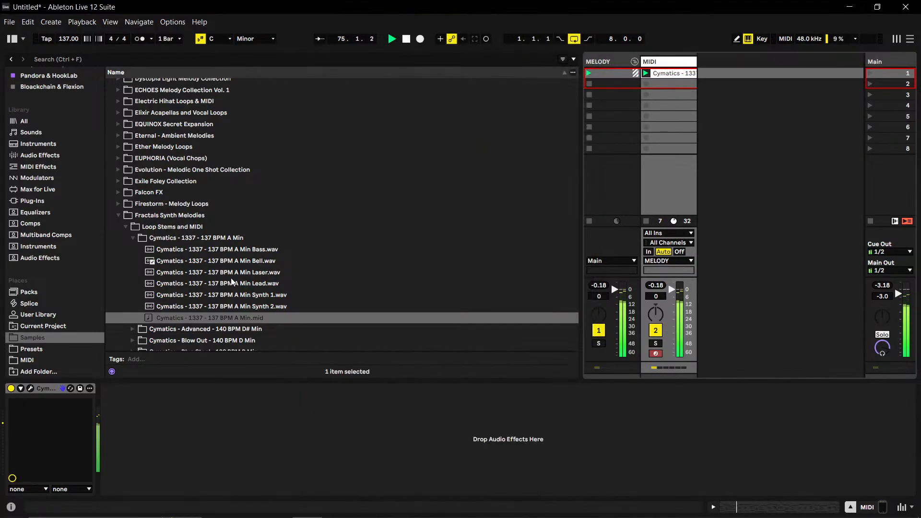
- Look through the melody folders inside Fractals Synth Melodies in the Samples library
{"action": "scroll", "coordinate": [235, 285], "scroll_direction": "down", "scroll_amount": 3}
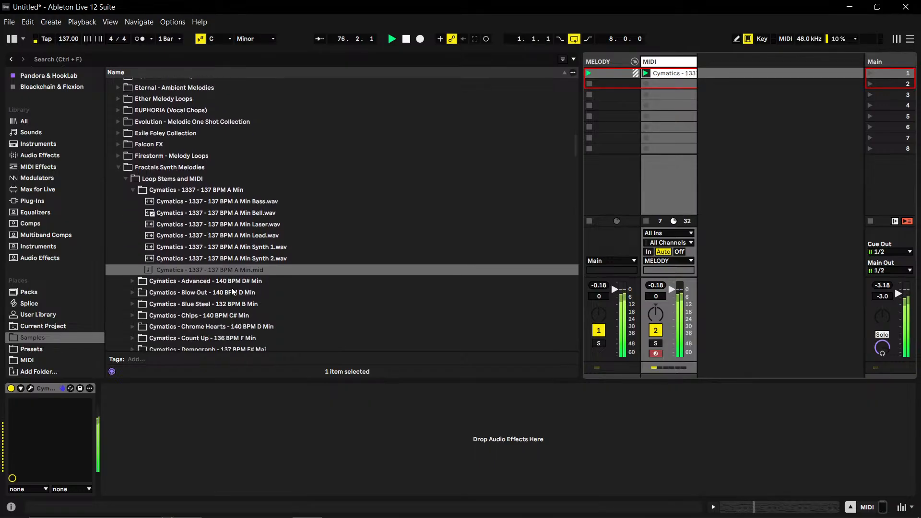
{"action": "scroll", "coordinate": [312, 275], "scroll_direction": "down", "scroll_amount": 1}
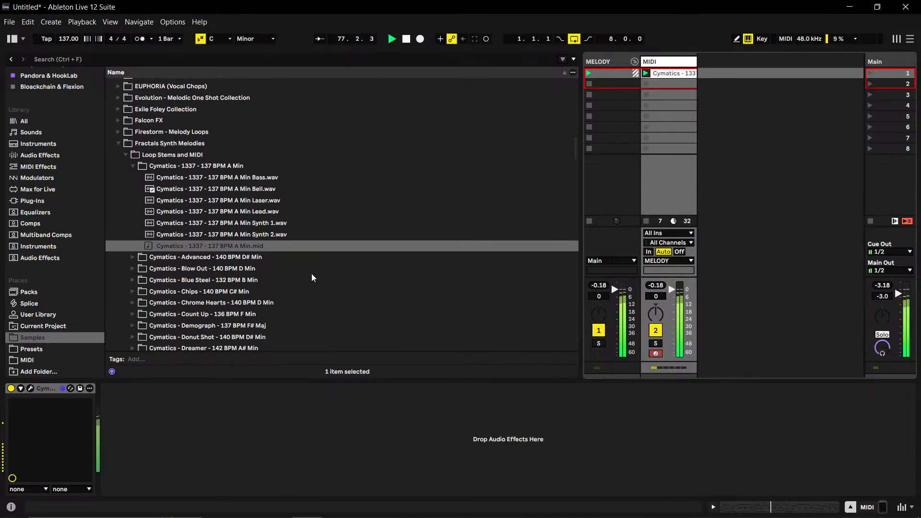
{"action": "scroll", "coordinate": [311, 277], "scroll_direction": "down", "scroll_amount": 1}
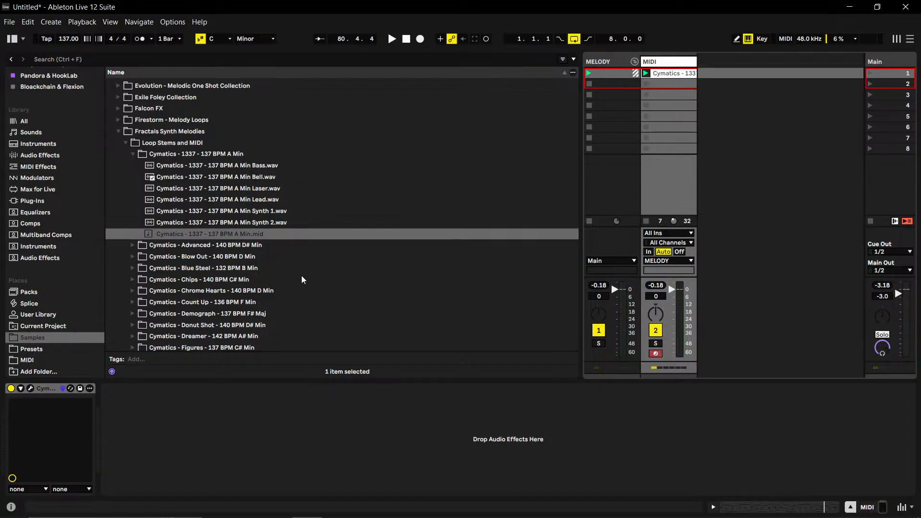
{"action": "scroll", "coordinate": [144, 156], "scroll_direction": "up", "scroll_amount": 1}
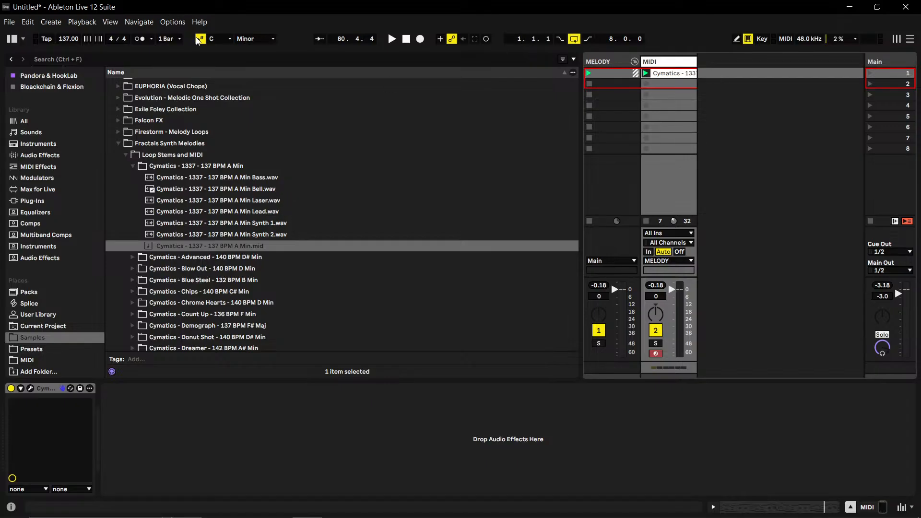
{"action": "left_click", "coordinate": [119, 145]}
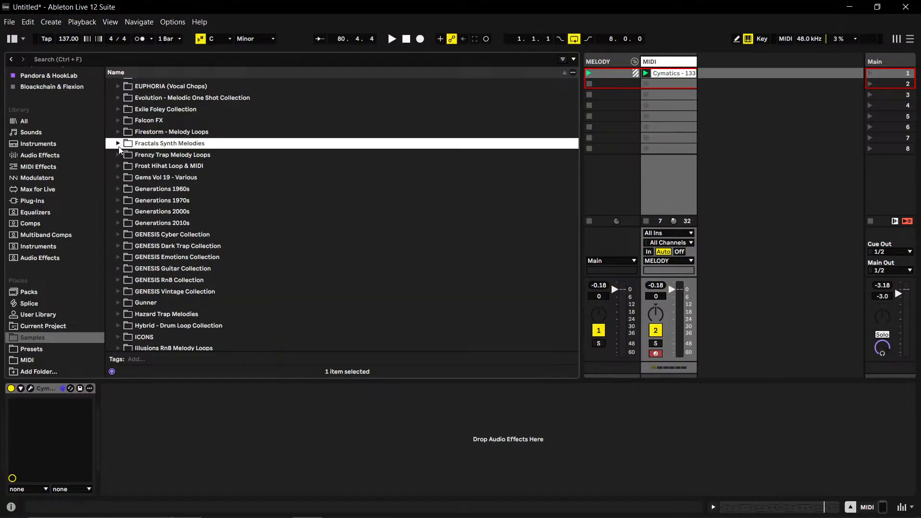
{"action": "left_click", "coordinate": [118, 144]}
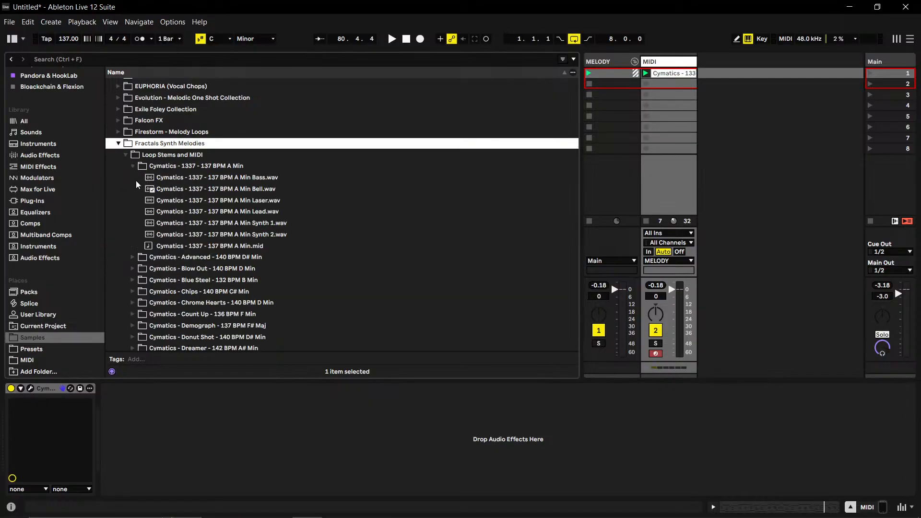
- Replace the clip in the MIDI track's first slot with Cymatics - Count Up - 136 BPM F Min.mid
{"action": "left_click", "coordinate": [132, 166]}
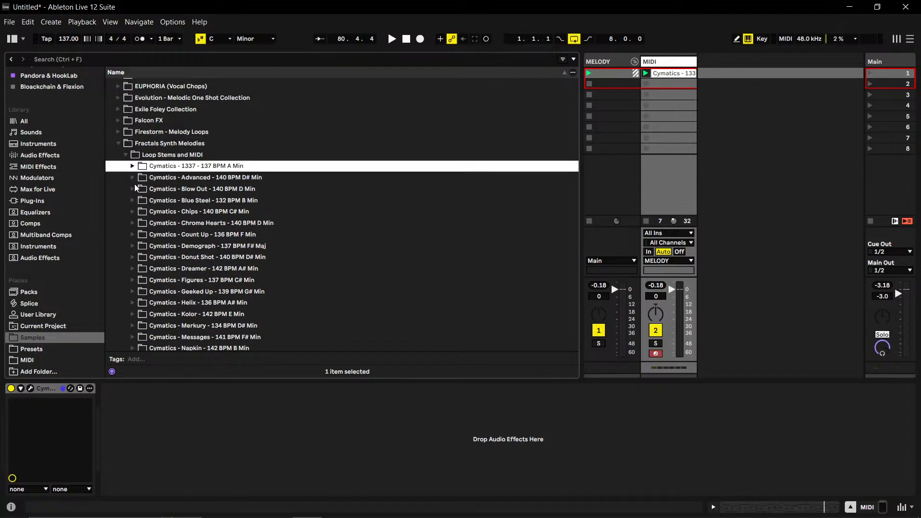
{"action": "left_click", "coordinate": [132, 235]}
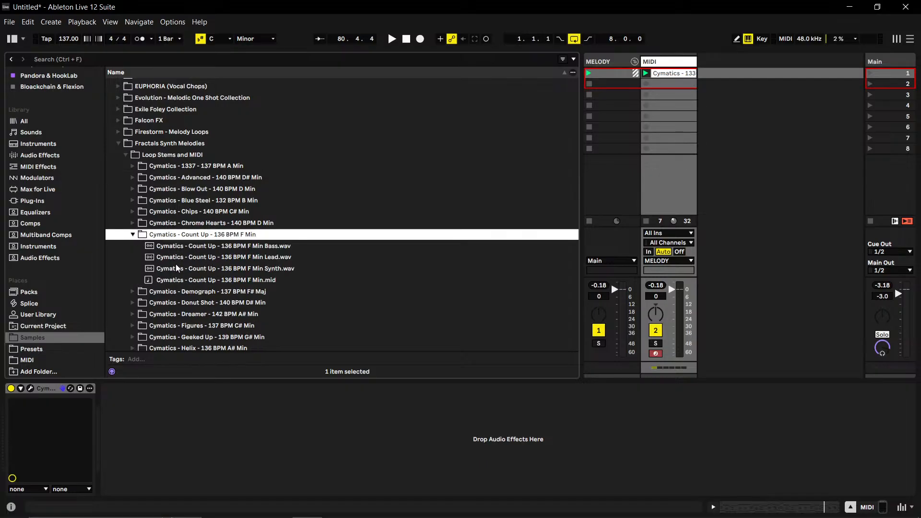
{"action": "left_click_drag", "start_coordinate": [215, 283], "coordinate": [667, 76]}
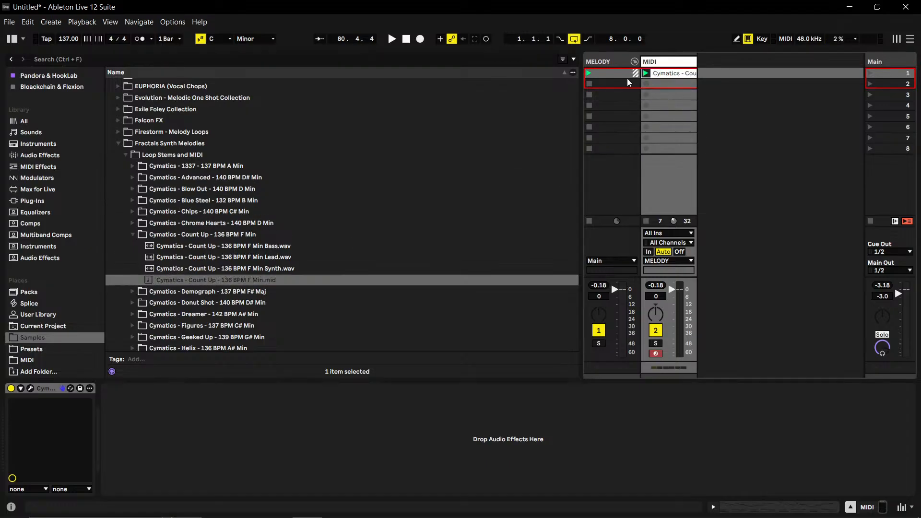
- Set the Live Set's tempo to 136 BPM and launch the Count Up MIDI clip
{"action": "left_click", "coordinate": [68, 38]}
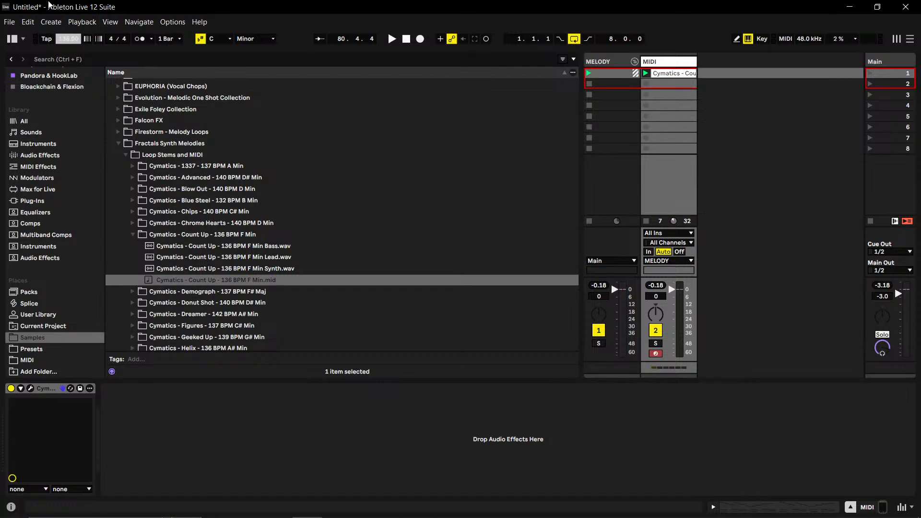
{"action": "left_click", "coordinate": [646, 73]}
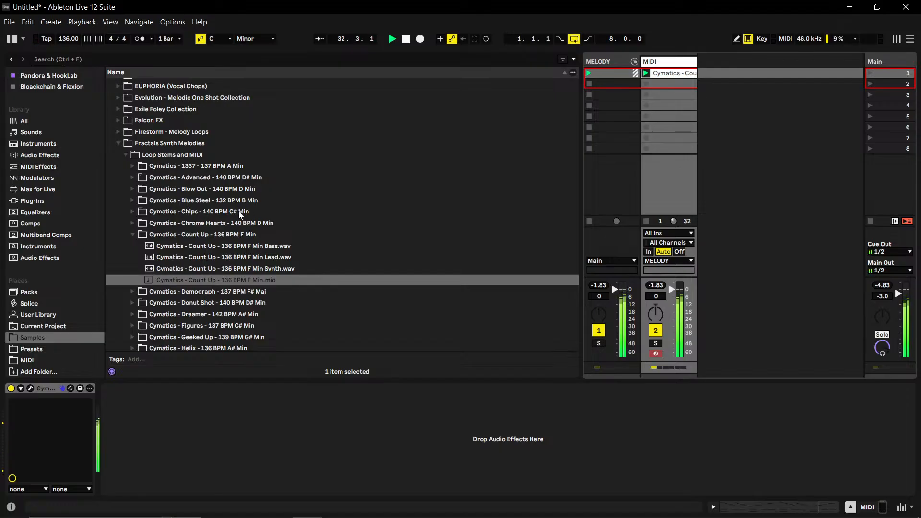
{"action": "scroll", "coordinate": [238, 212], "scroll_direction": "down", "scroll_amount": 1}
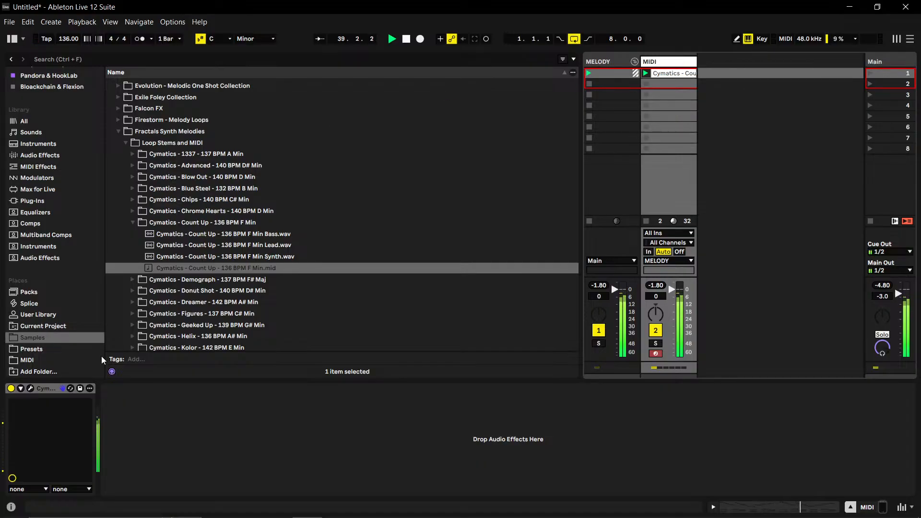
- Reopen Invader with its preset browser, audition Lead Argos, and load Lead Argus
{"action": "left_click", "coordinate": [30, 388]}
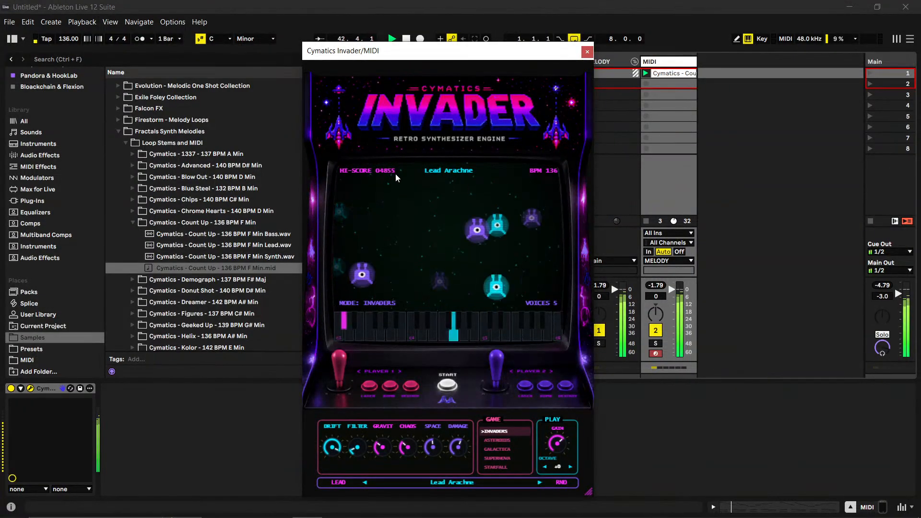
{"action": "left_click", "coordinate": [451, 166]}
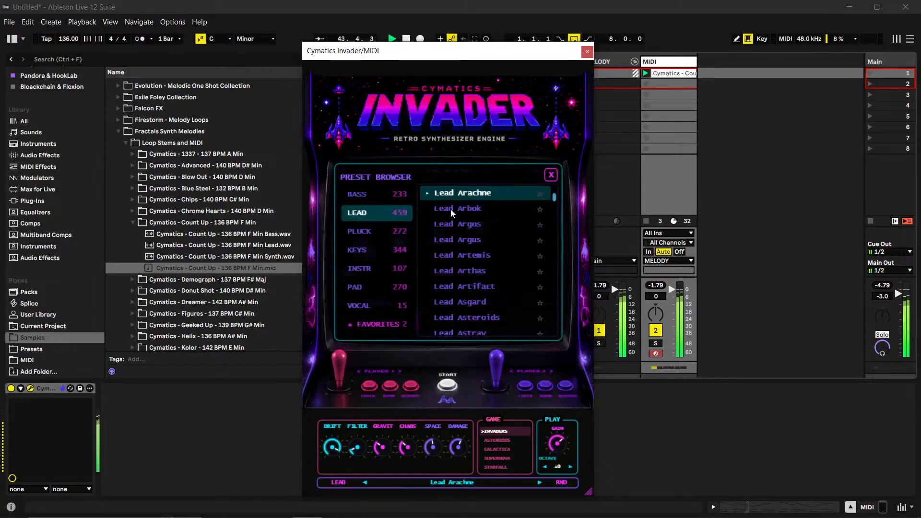
{"action": "left_click", "coordinate": [452, 224]}
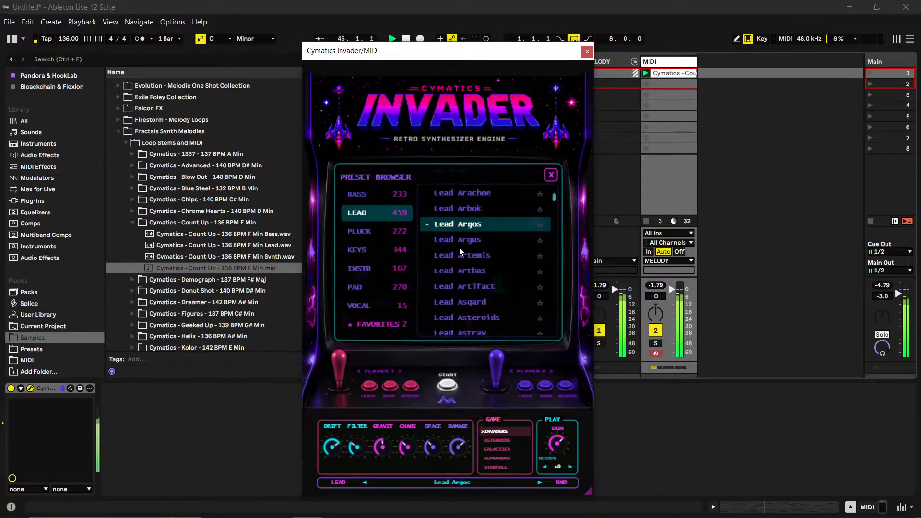
{"action": "left_click", "coordinate": [466, 240]}
{"action": "scroll", "coordinate": [465, 242], "scroll_direction": "down", "scroll_amount": 3}
{"action": "scroll", "coordinate": [465, 246], "scroll_direction": "up", "scroll_amount": 5}
{"action": "scroll", "coordinate": [475, 303], "scroll_direction": "down", "scroll_amount": 2}
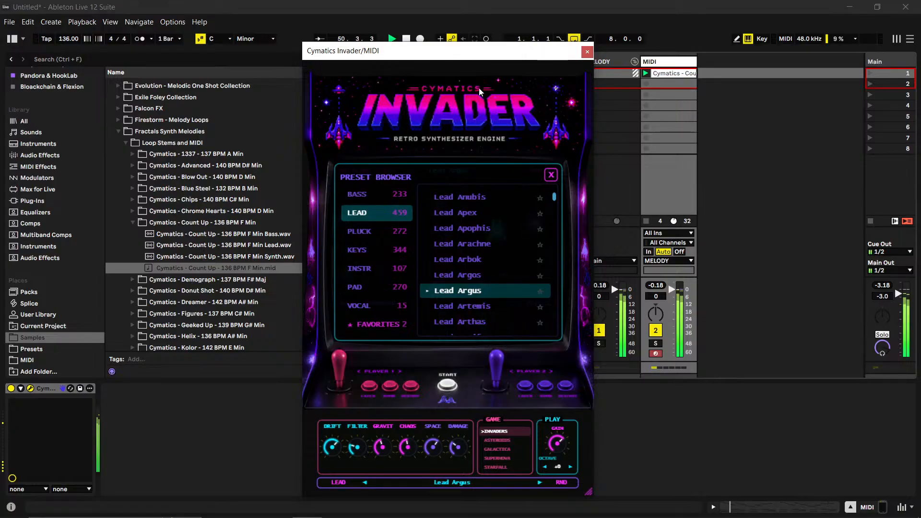
- Move the Invader window to uncover more of the sample browser and restart playback
{"action": "left_click_drag", "start_coordinate": [479, 55], "coordinate": [571, 58]}
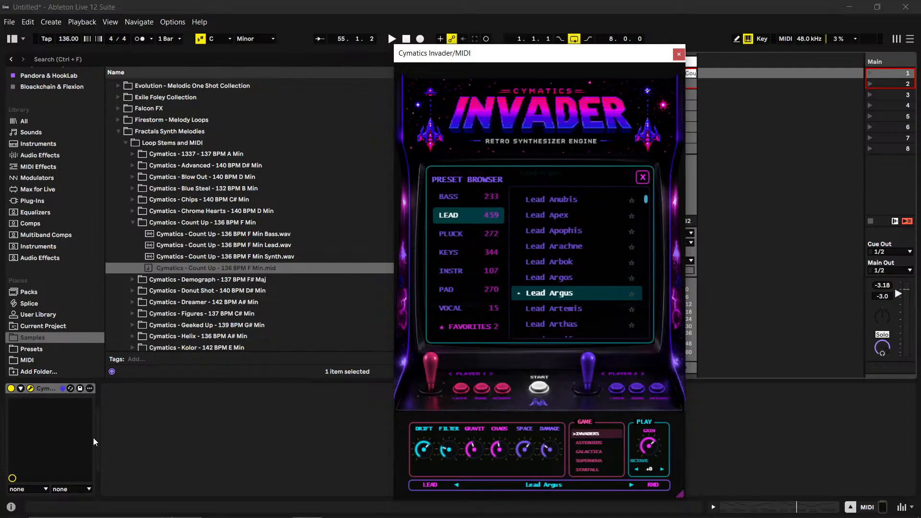
{"action": "key", "text": "space"}
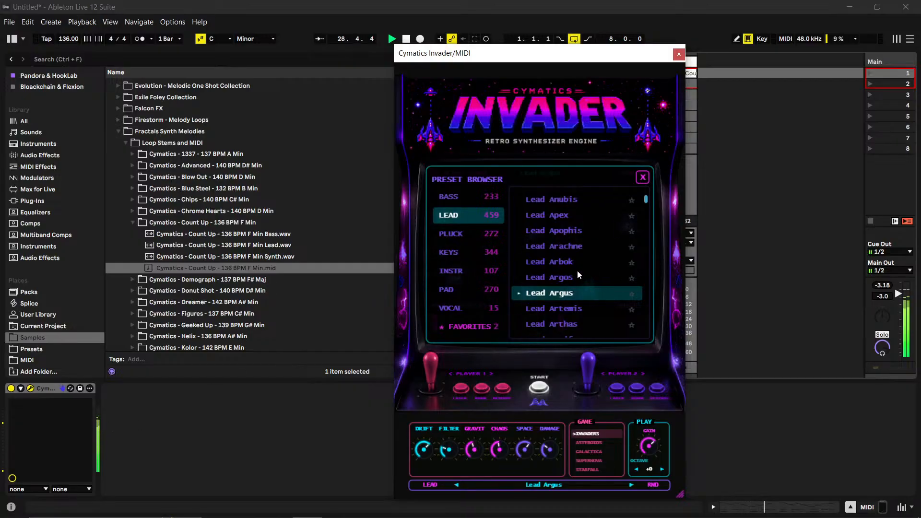
- Audition the Lead Anubis, Lead Antaeus and Lead Angrboda presets, then load Lead Andariel
{"action": "left_click", "coordinate": [572, 200]}
{"action": "scroll", "coordinate": [566, 239], "scroll_direction": "up", "scroll_amount": 1}
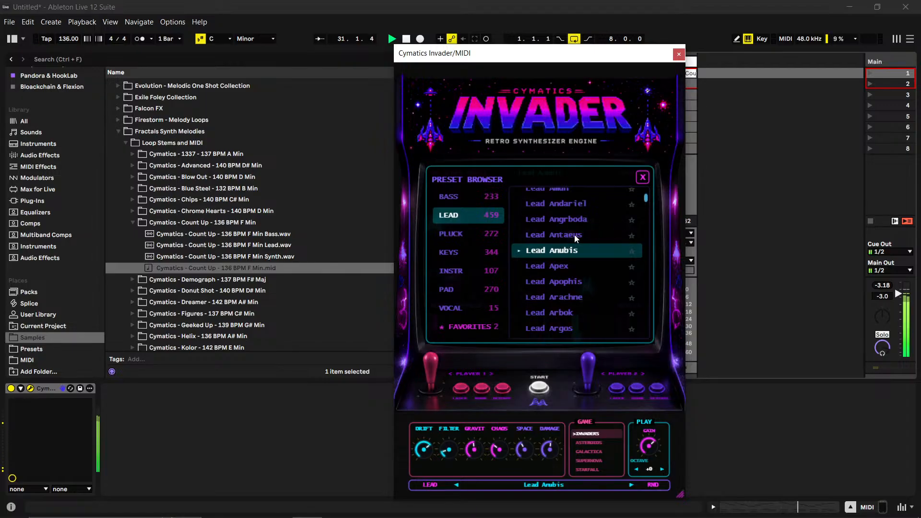
{"action": "left_click", "coordinate": [582, 237]}
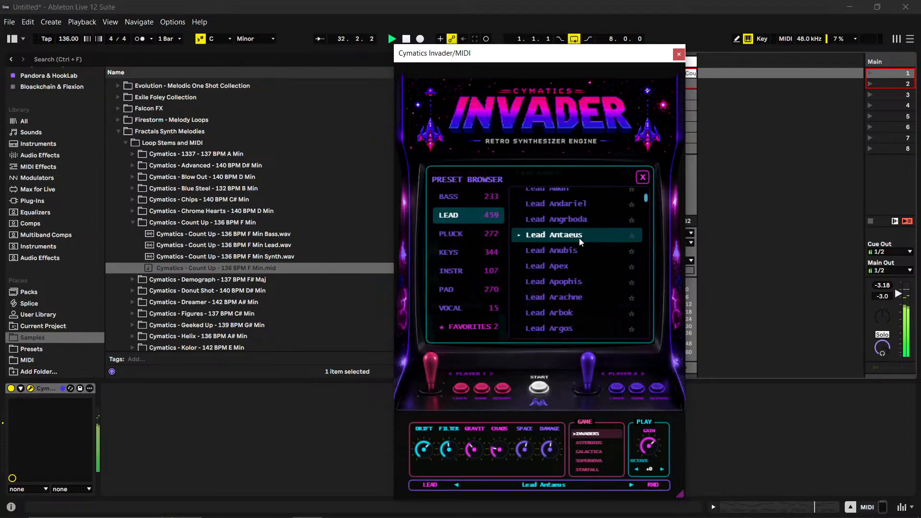
{"action": "left_click", "coordinate": [579, 222]}
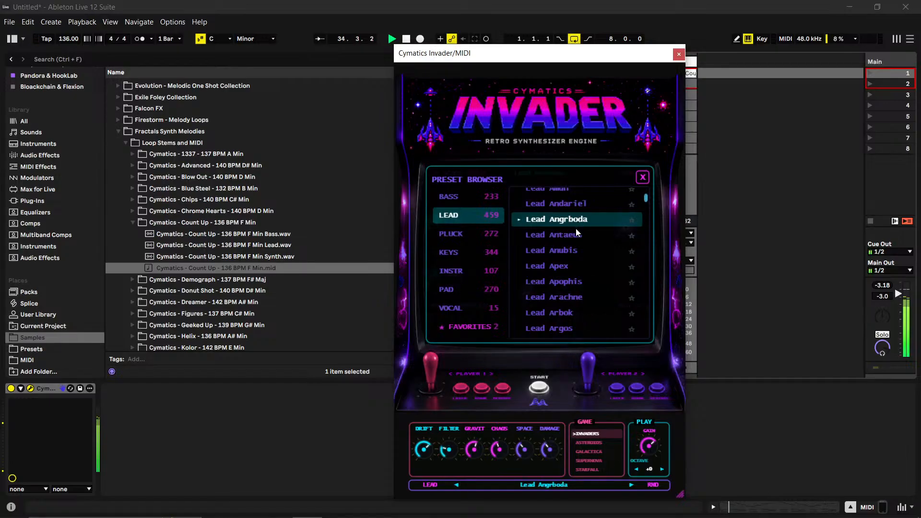
{"action": "scroll", "coordinate": [575, 228], "scroll_direction": "up", "scroll_amount": 1}
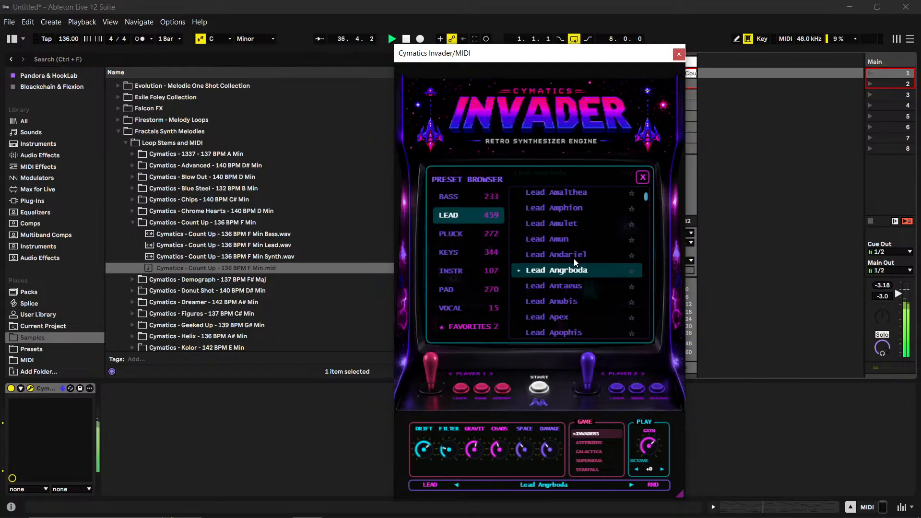
{"action": "left_click", "coordinate": [572, 258]}
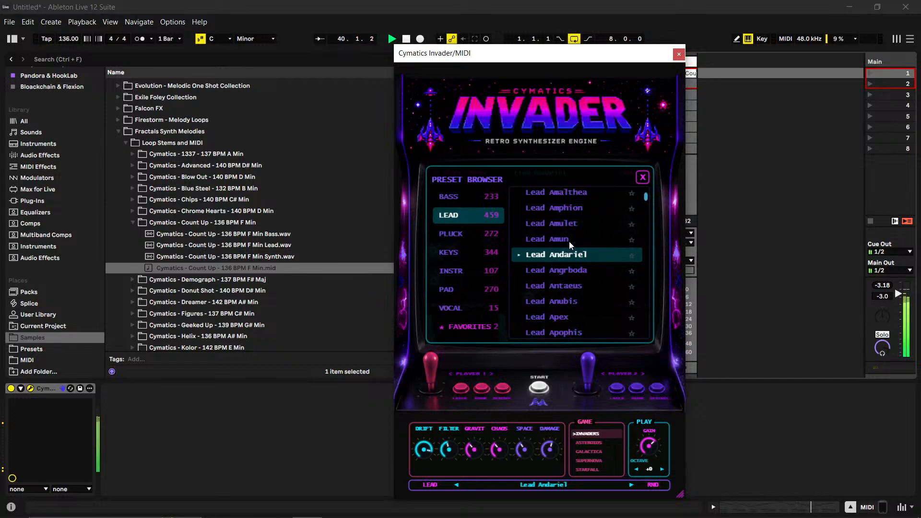
- Audition the Lead Amun, Lead Amphion, Lead Agii, Lead Albert, Lead Alchemist and Lead Alexander presets in Invader
{"action": "left_click", "coordinate": [570, 239]}
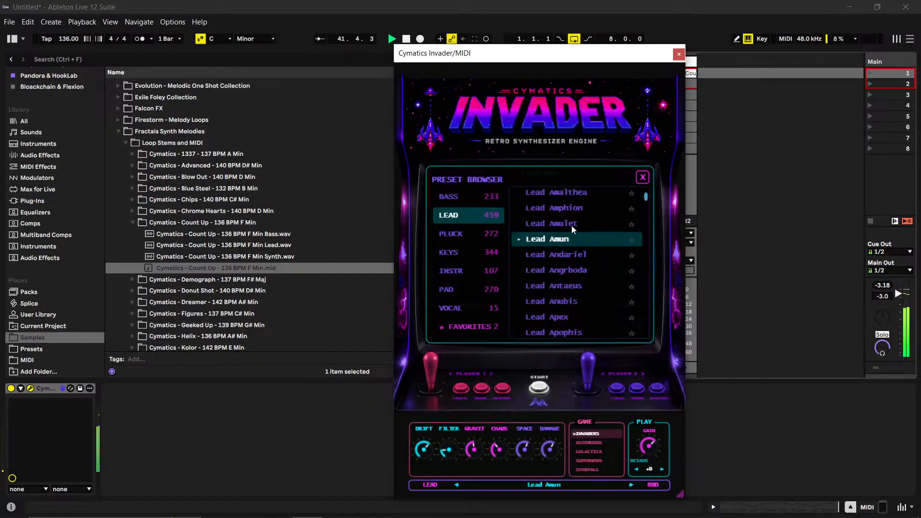
{"action": "left_click", "coordinate": [574, 215]}
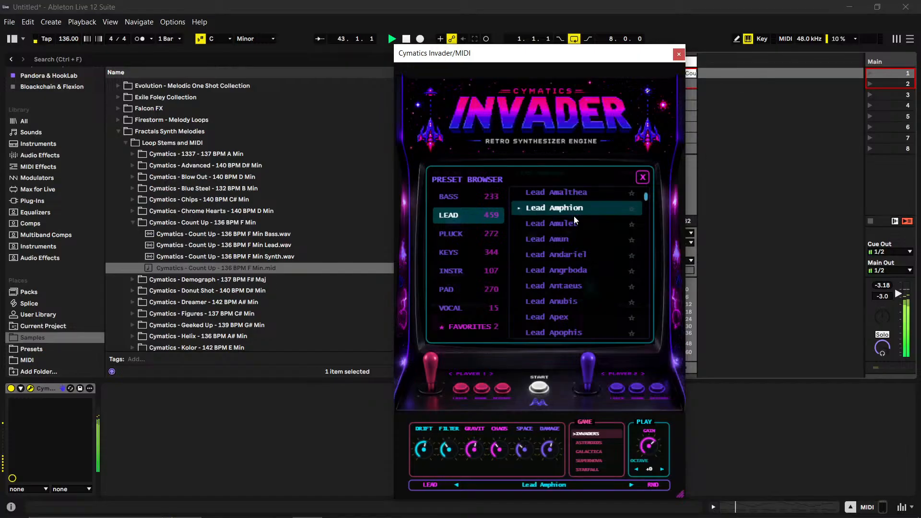
{"action": "scroll", "coordinate": [569, 224], "scroll_direction": "up", "scroll_amount": 3}
{"action": "left_click", "coordinate": [566, 212]}
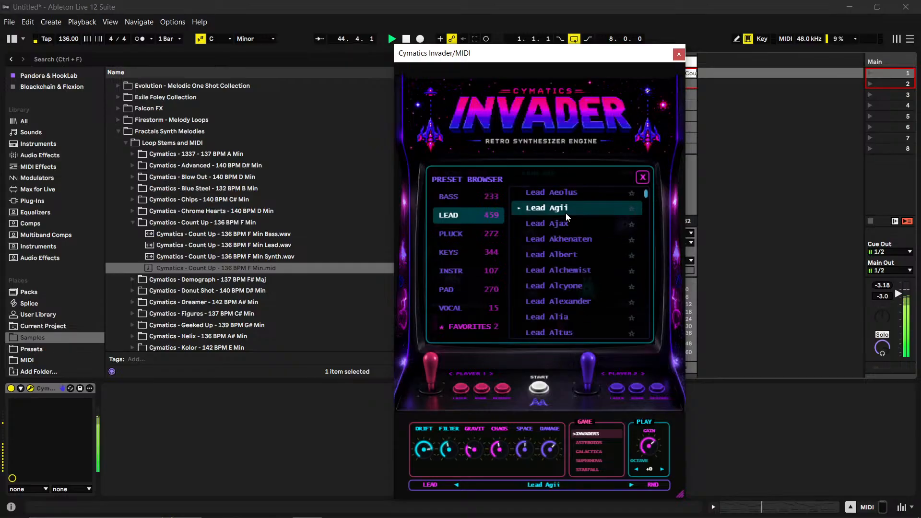
{"action": "left_click", "coordinate": [567, 259]}
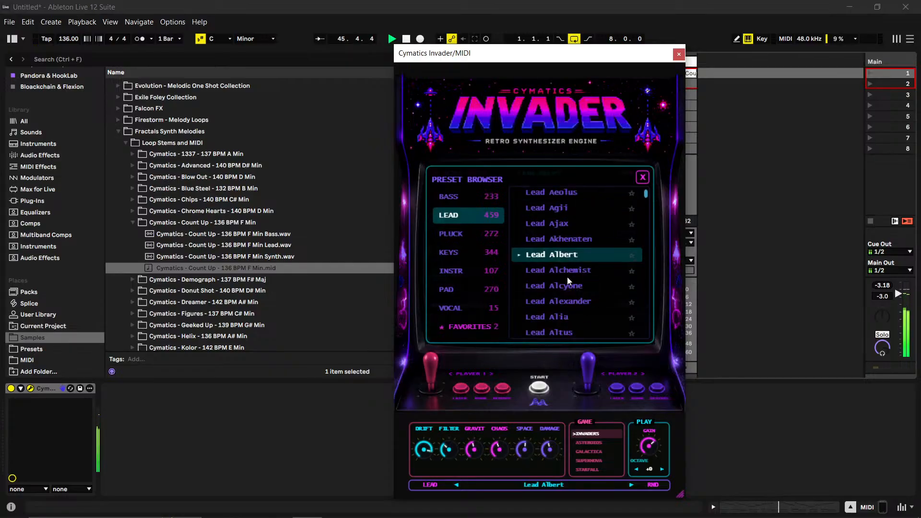
{"action": "left_click", "coordinate": [570, 273]}
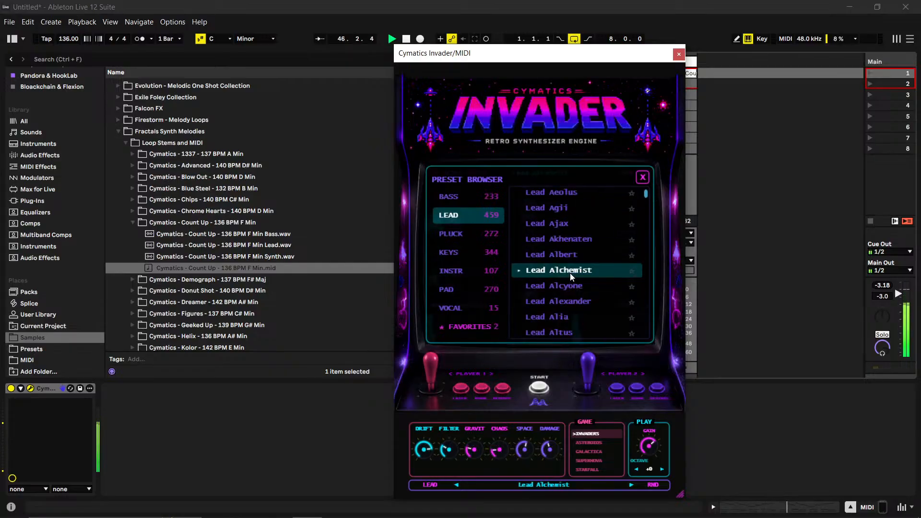
{"action": "left_click", "coordinate": [565, 301]}
- Audition the Lead Aeolus, Lead Aegis, Lead Aegir and Lead Abyss presets near the start of the lead list
{"action": "scroll", "coordinate": [569, 280], "scroll_direction": "up", "scroll_amount": 2}
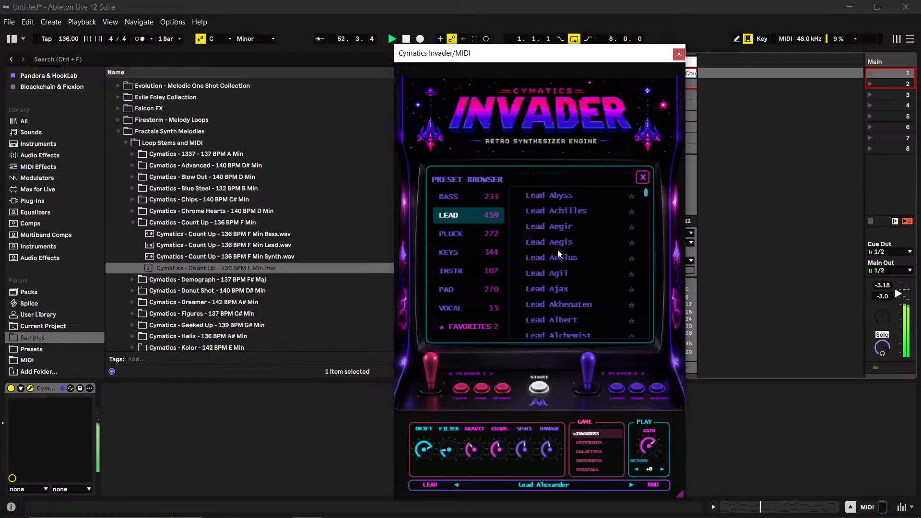
{"action": "scroll", "coordinate": [562, 241], "scroll_direction": "down", "scroll_amount": 3}
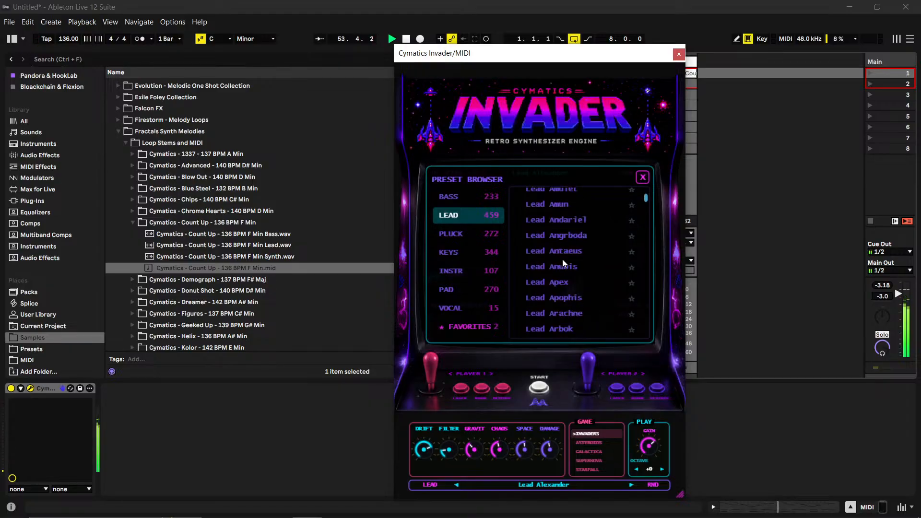
{"action": "scroll", "coordinate": [562, 266], "scroll_direction": "down", "scroll_amount": 3}
{"action": "scroll", "coordinate": [562, 269], "scroll_direction": "up", "scroll_amount": 7}
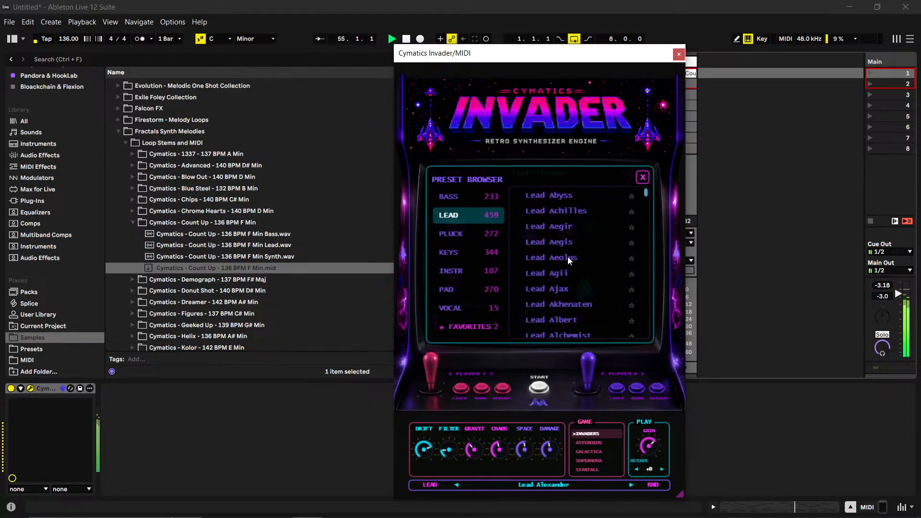
{"action": "left_click", "coordinate": [567, 257]}
{"action": "left_click", "coordinate": [566, 243]}
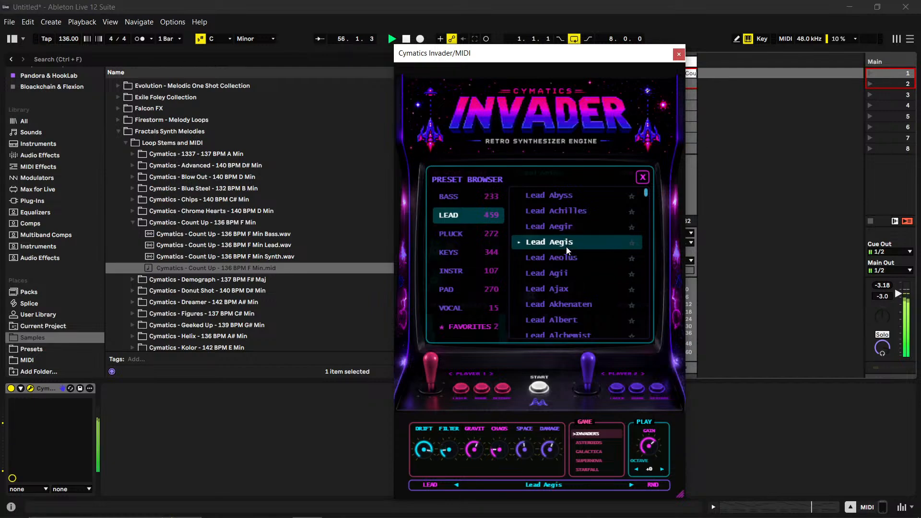
{"action": "left_click", "coordinate": [570, 227]}
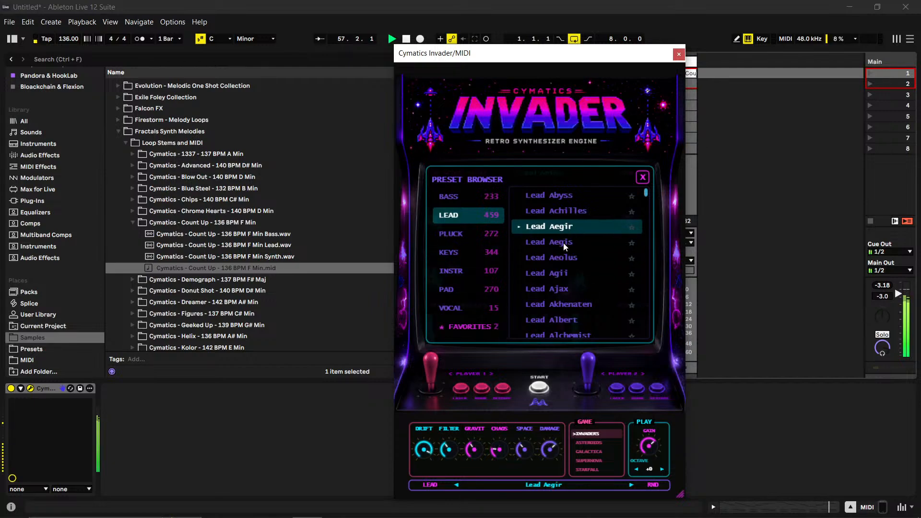
{"action": "left_click", "coordinate": [569, 196]}
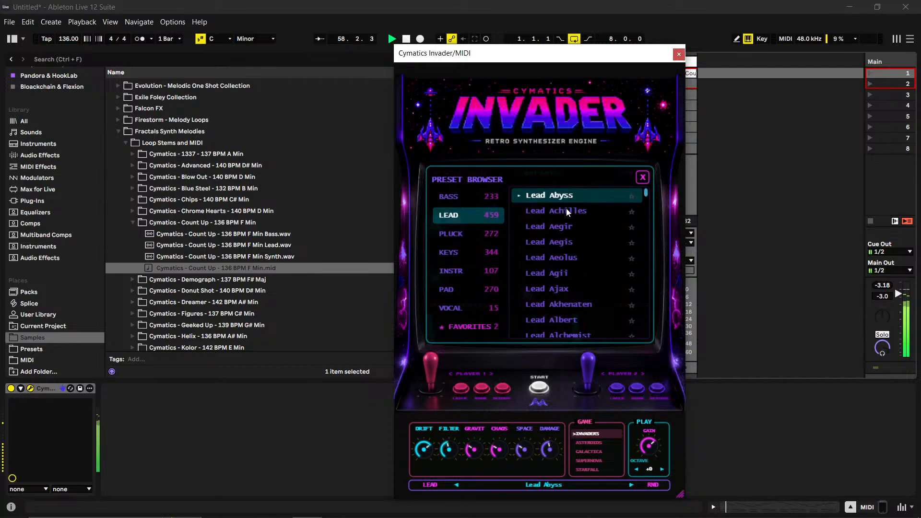
- Load the Lead Argus preset again and mark it as a favorite
{"action": "scroll", "coordinate": [577, 268], "scroll_direction": "down", "scroll_amount": 3}
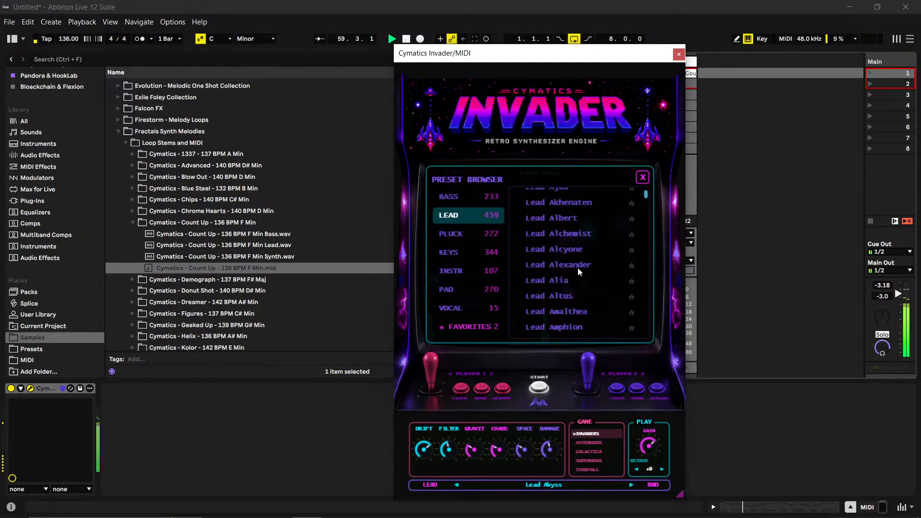
{"action": "mouse_move", "coordinate": [645, 195]}
{"action": "left_mouse_down"}
{"action": "mouse_move", "coordinate": [644, 216]}
{"action": "mouse_move", "coordinate": [649, 200]}
{"action": "left_mouse_up"}
{"action": "left_click", "coordinate": [580, 214]}
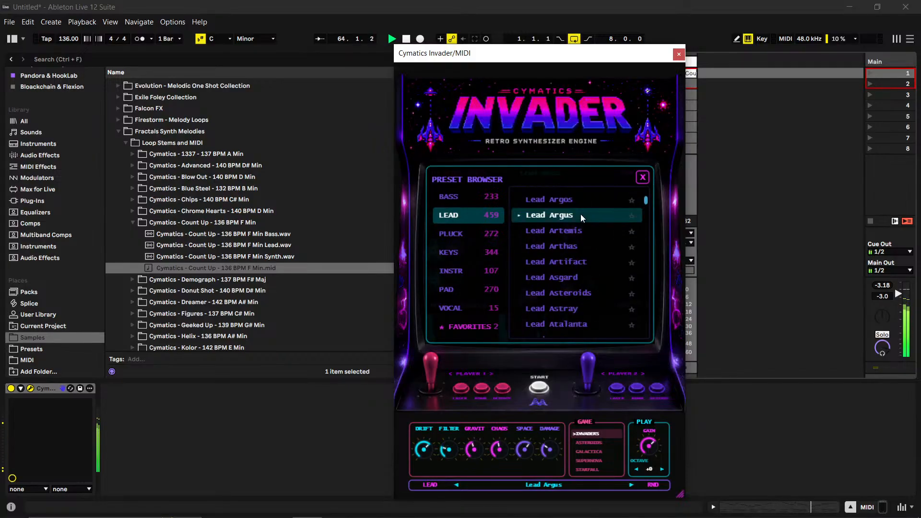
{"action": "scroll", "coordinate": [569, 256], "scroll_direction": "up", "scroll_amount": 1}
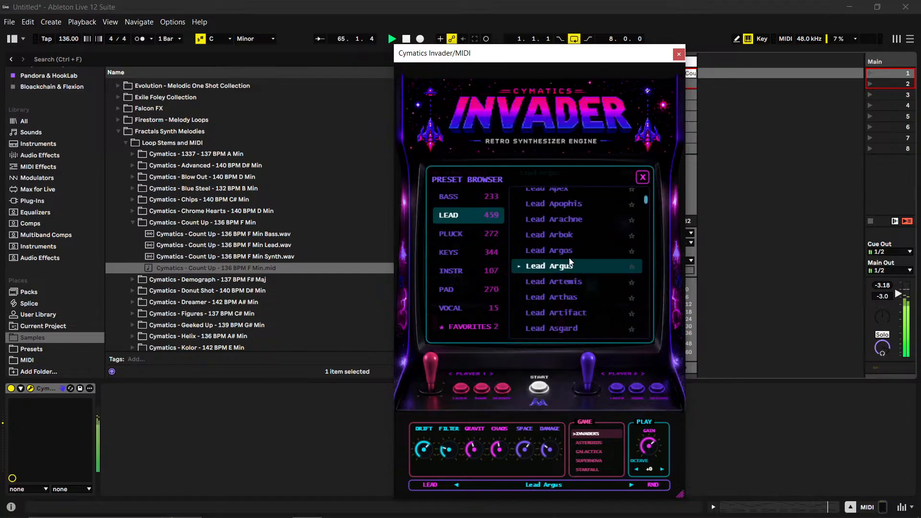
{"action": "left_click", "coordinate": [632, 267]}
- Audition Lead Atlas, Lead Atreides, Lead Atreus, Lead Baal, Lead Atalanta and Lead Boreas, then load Lead Bragi
{"action": "scroll", "coordinate": [604, 277], "scroll_direction": "down", "scroll_amount": 3}
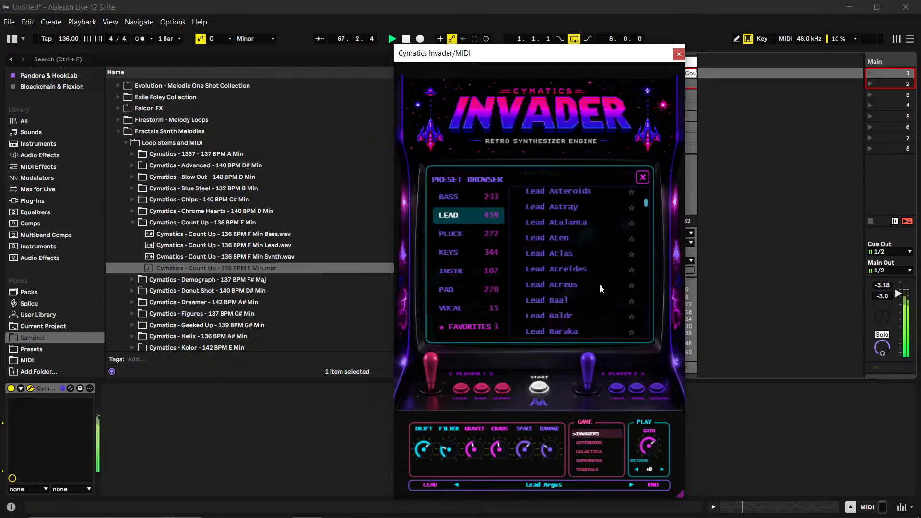
{"action": "left_click", "coordinate": [577, 252]}
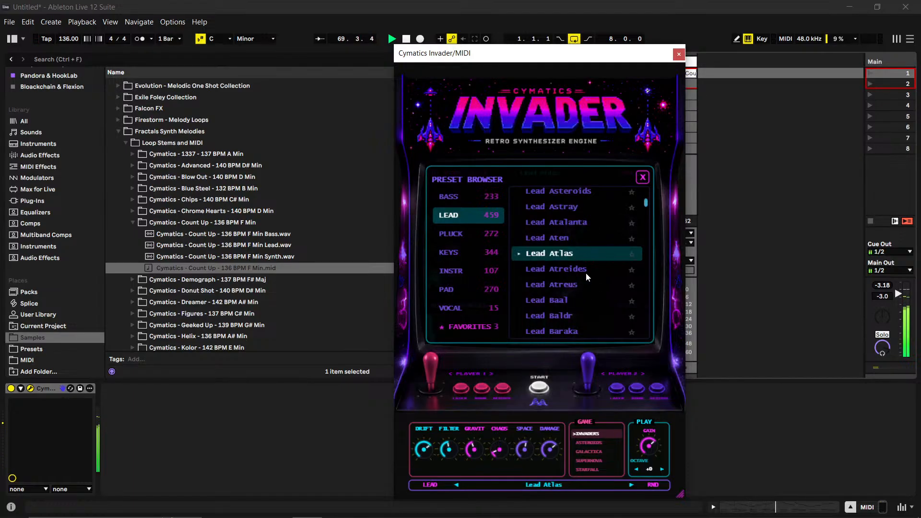
{"action": "left_click", "coordinate": [582, 275]}
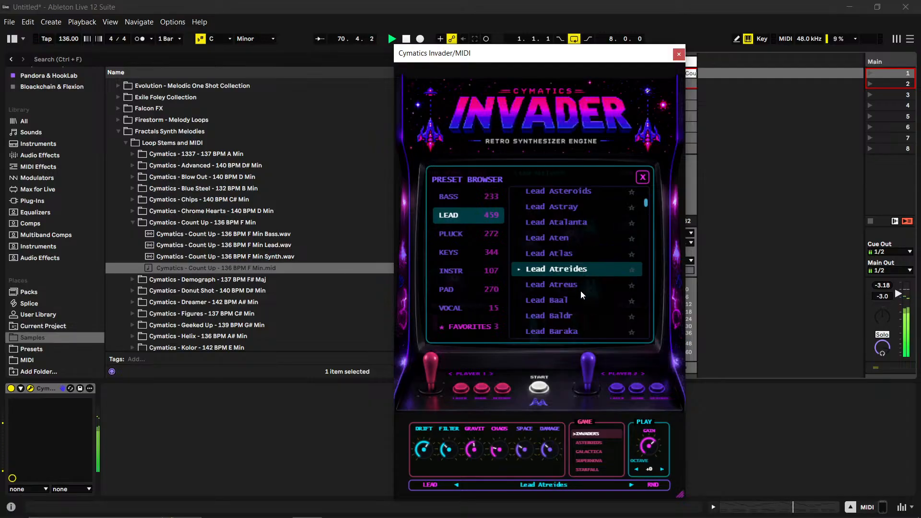
{"action": "left_click", "coordinate": [581, 288]}
{"action": "left_click", "coordinate": [575, 301]}
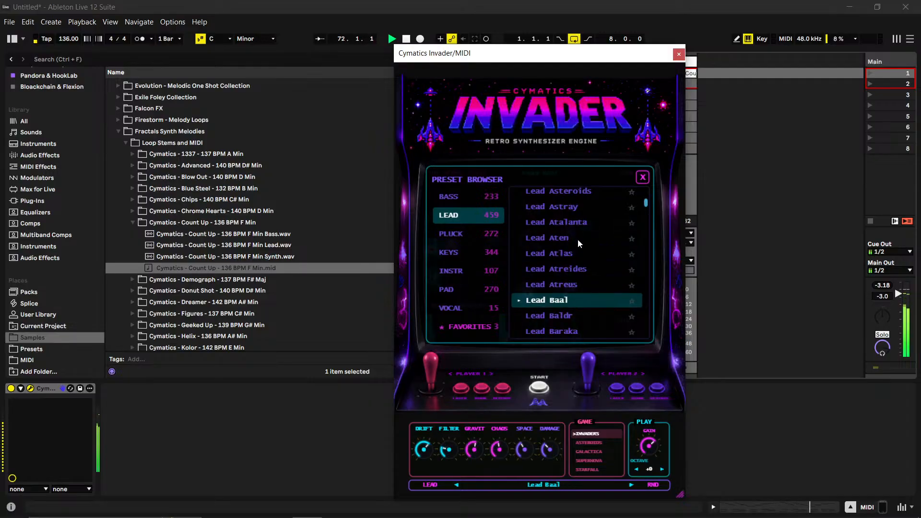
{"action": "left_click", "coordinate": [582, 224]}
{"action": "scroll", "coordinate": [566, 269], "scroll_direction": "down", "scroll_amount": 6}
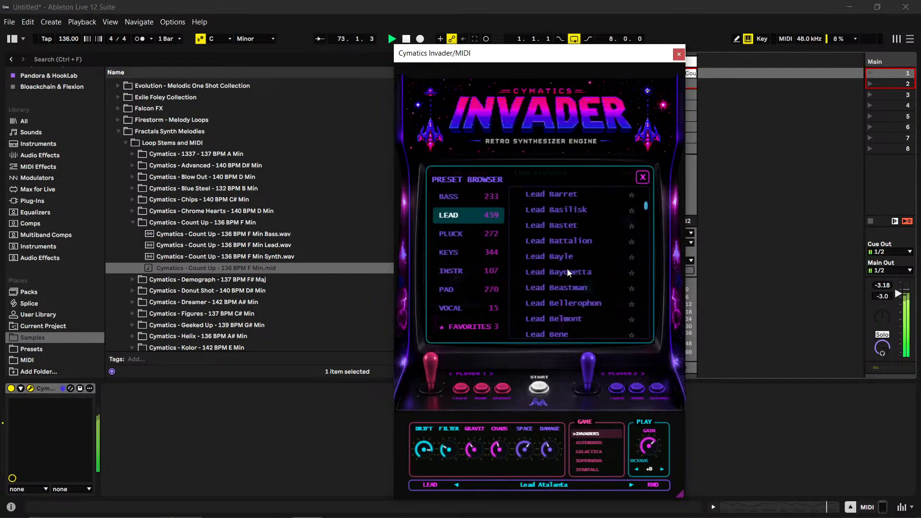
{"action": "left_click", "coordinate": [567, 270]}
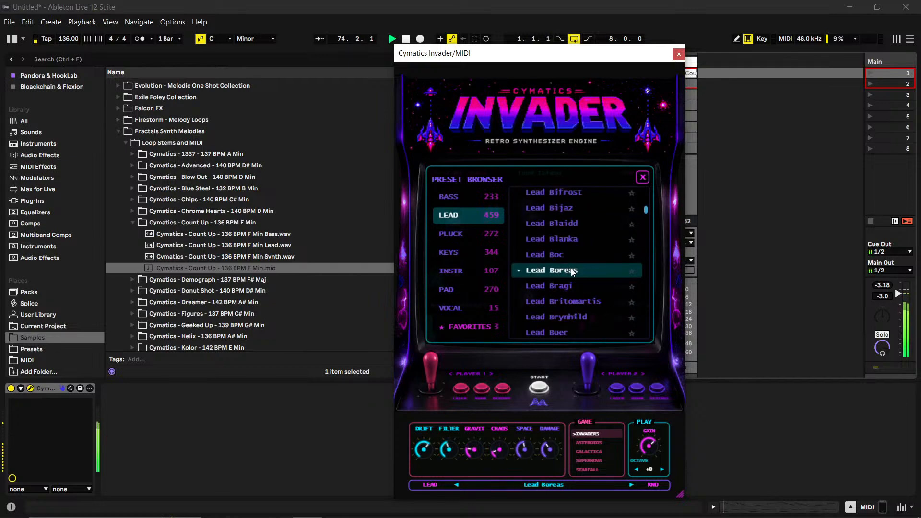
{"action": "left_click", "coordinate": [567, 284]}
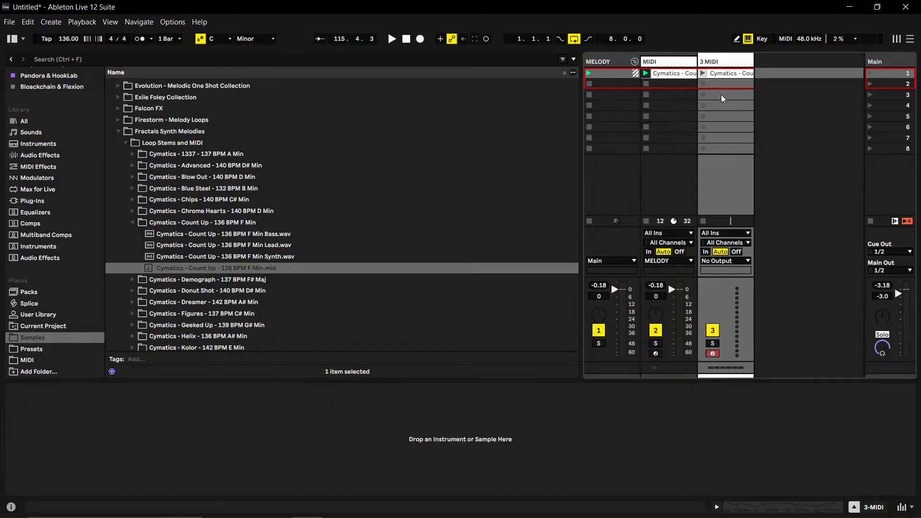
- Start playback and rename the Count Up clip on the MIDI track as Lead
{"action": "key", "text": "space"}
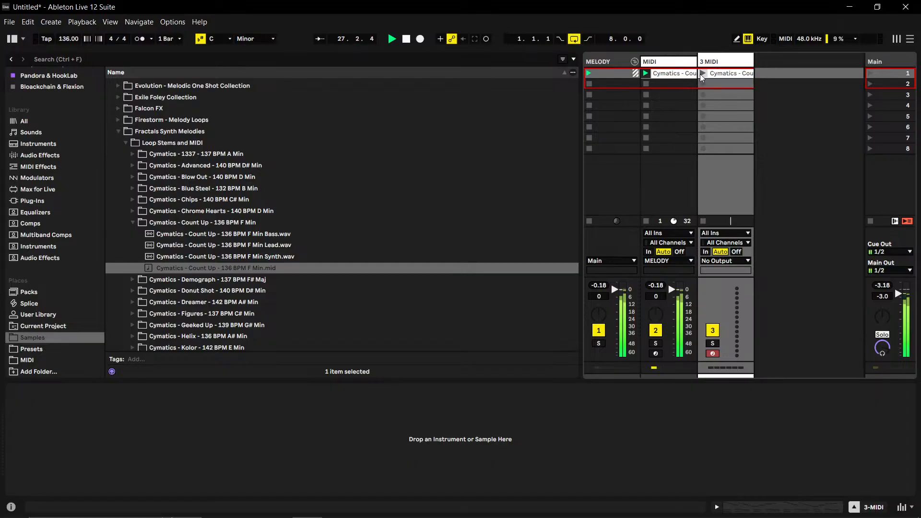
{"action": "left_click", "coordinate": [685, 74]}
{"action": "left_click", "coordinate": [683, 74]}
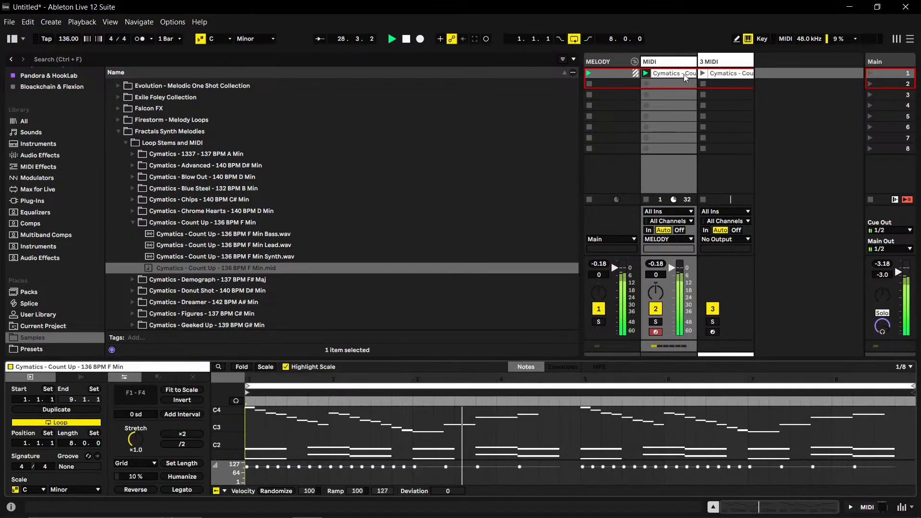
{"action": "right_click", "coordinate": [683, 74]}
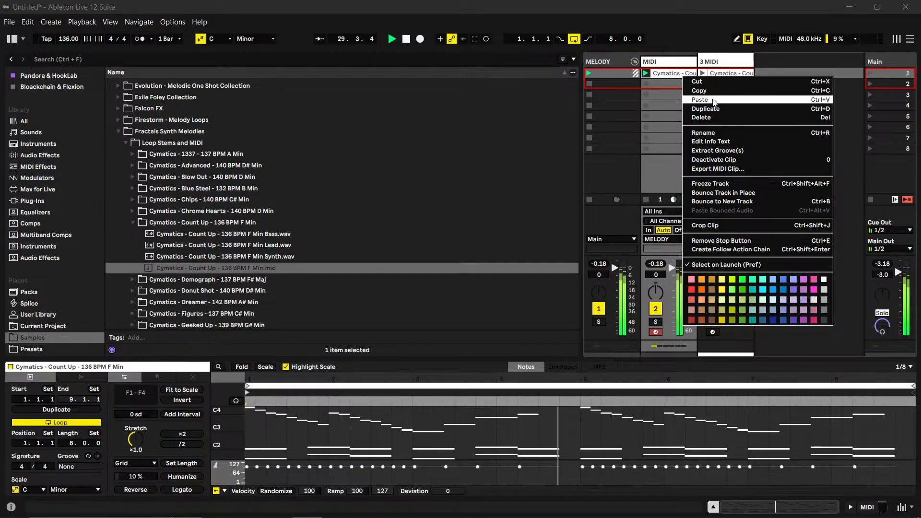
{"action": "left_click", "coordinate": [714, 133]}
{"action": "type", "text": "Lead"}
{"action": "key", "text": "Return"}
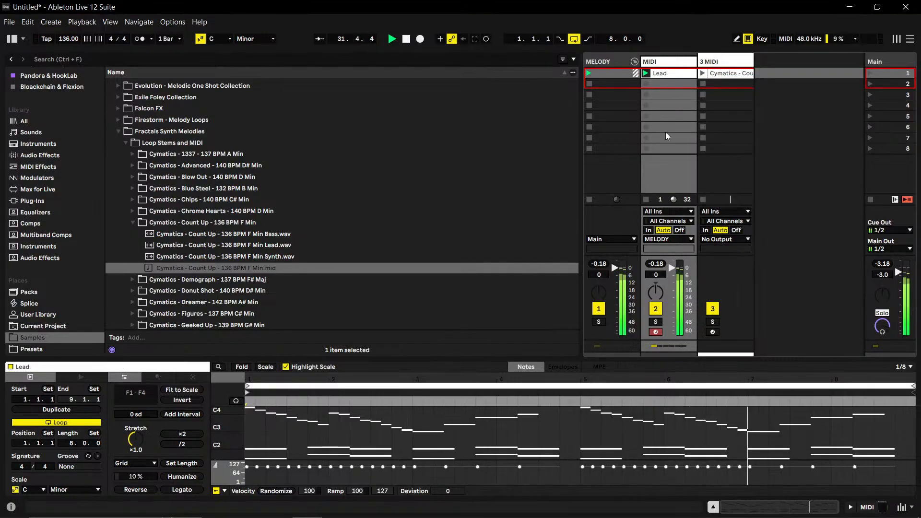
- Rename the MIDI track routed to MELODY as Lead
{"action": "right_click", "coordinate": [668, 62]}
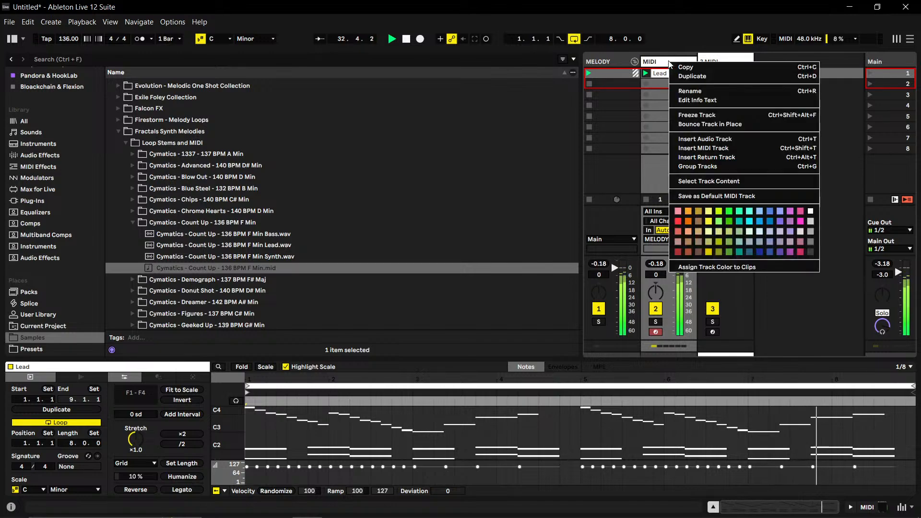
{"action": "left_click", "coordinate": [681, 94]}
{"action": "type", "text": "Lead"}
{"action": "key", "text": "Return"}
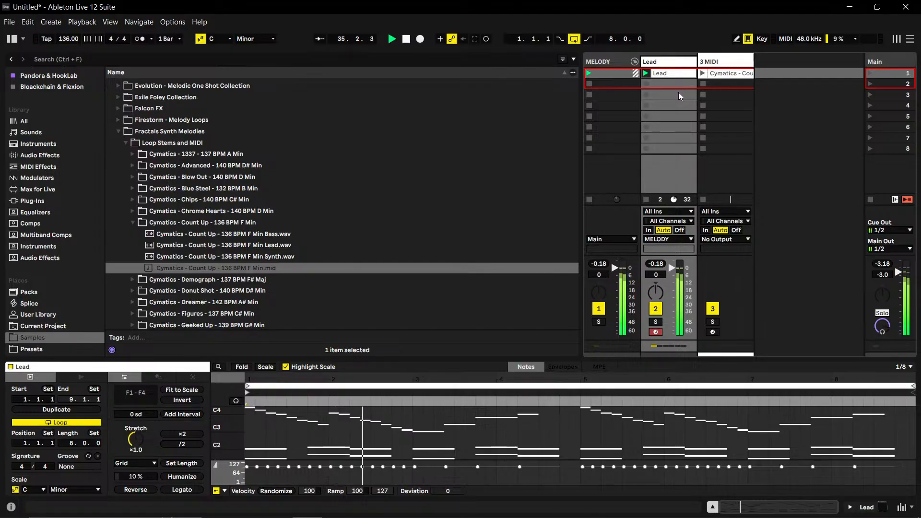
{"action": "right_click", "coordinate": [610, 61]}
{"action": "left_click", "coordinate": [658, 57]}
{"action": "left_click", "coordinate": [659, 58]}
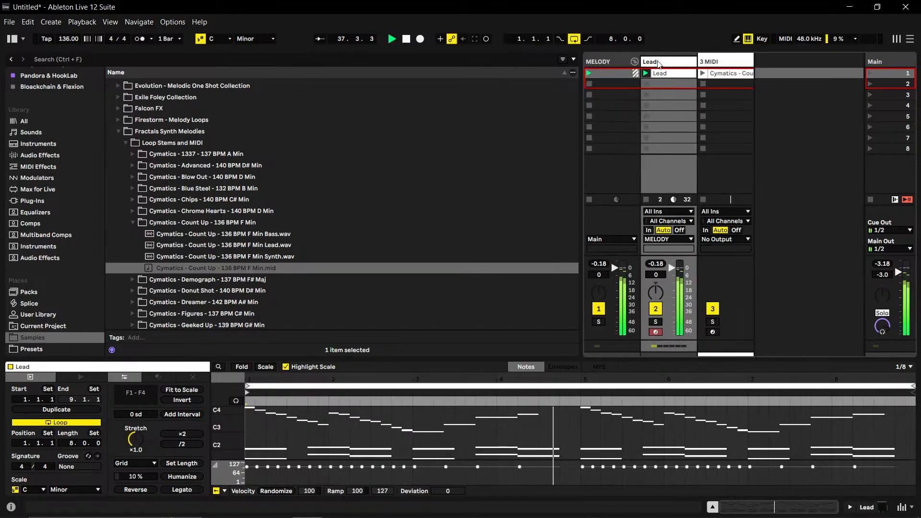
- Set the Live Set's scale root note to F and save the set as upp in the Beat Vault folder
{"action": "left_click", "coordinate": [223, 40]}
{"action": "left_click", "coordinate": [229, 99]}
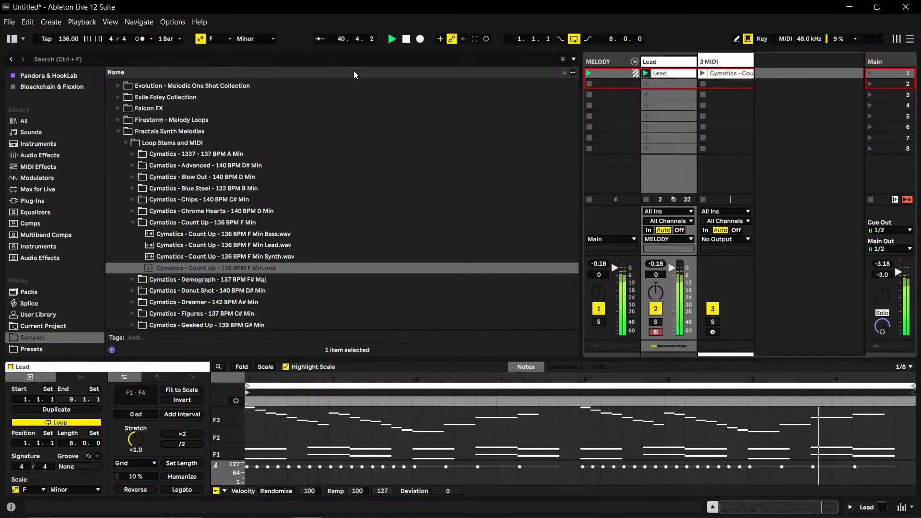
{"action": "key", "text": "ctrl+s"}
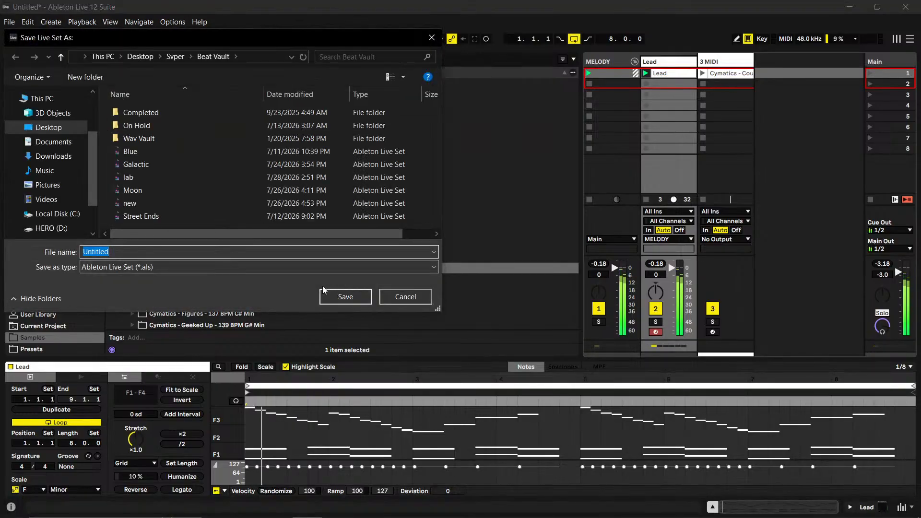
{"action": "type", "text": "u"}
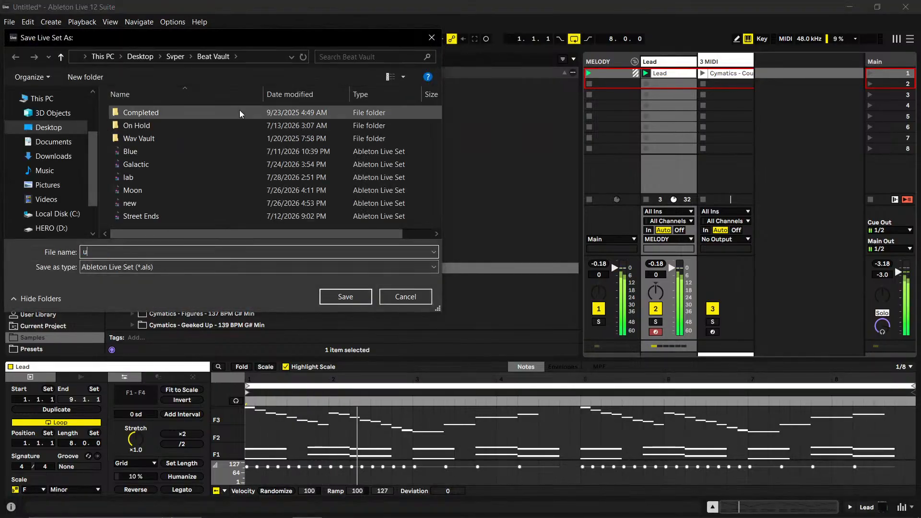
{"action": "type", "text": "pp"}
{"action": "key", "text": "Return"}
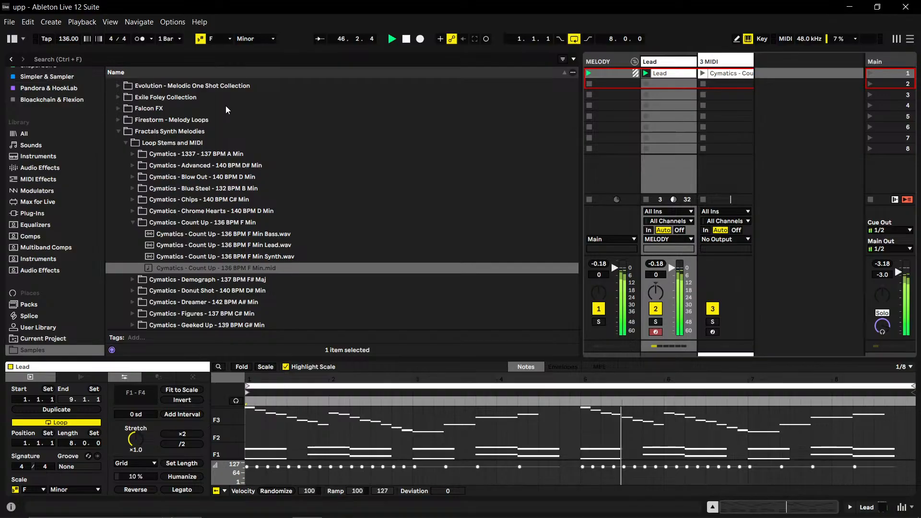
{"action": "scroll", "coordinate": [225, 107], "scroll_direction": "up", "scroll_amount": 1}
{"action": "scroll", "coordinate": [367, 161], "scroll_direction": "down", "scroll_amount": 1}
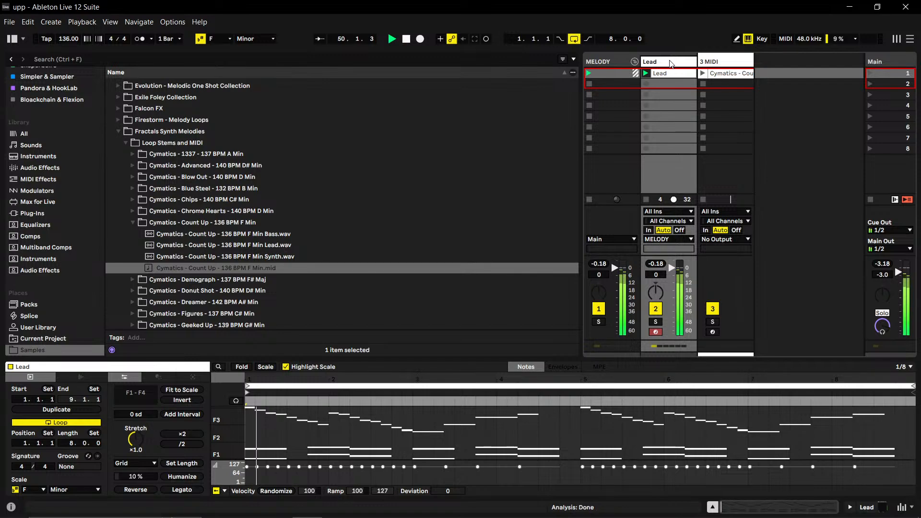
- Open the Count Up clip on the third MIDI track and enlarge its note editor to examine the notes
{"action": "left_click", "coordinate": [709, 62]}
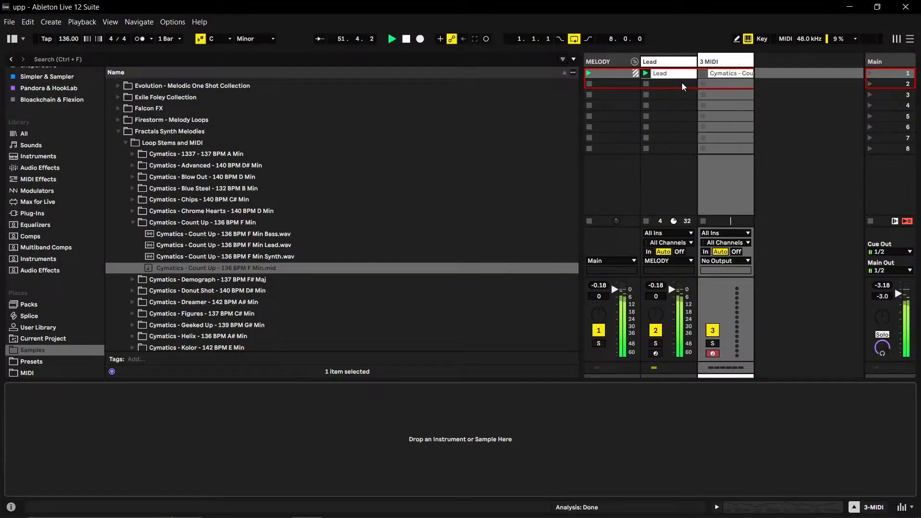
{"action": "left_click", "coordinate": [725, 76]}
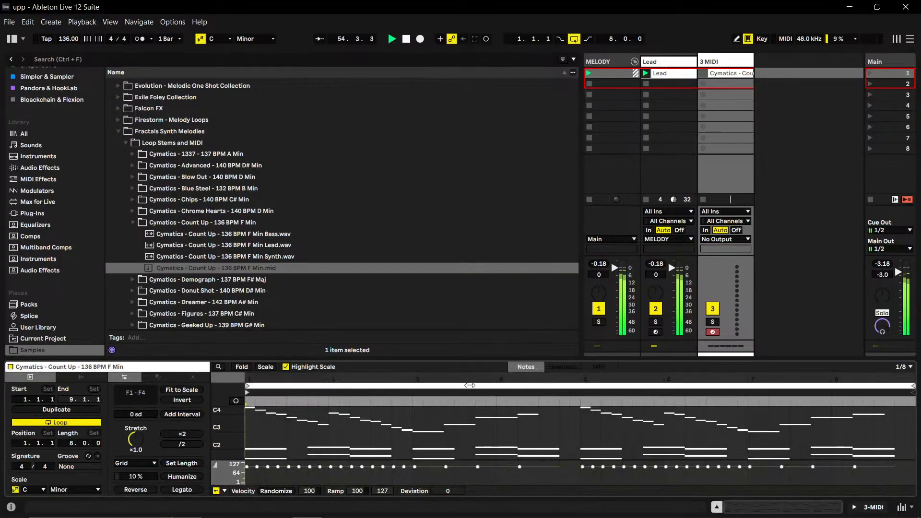
{"action": "left_click_drag", "start_coordinate": [470, 356], "coordinate": [468, 171]}
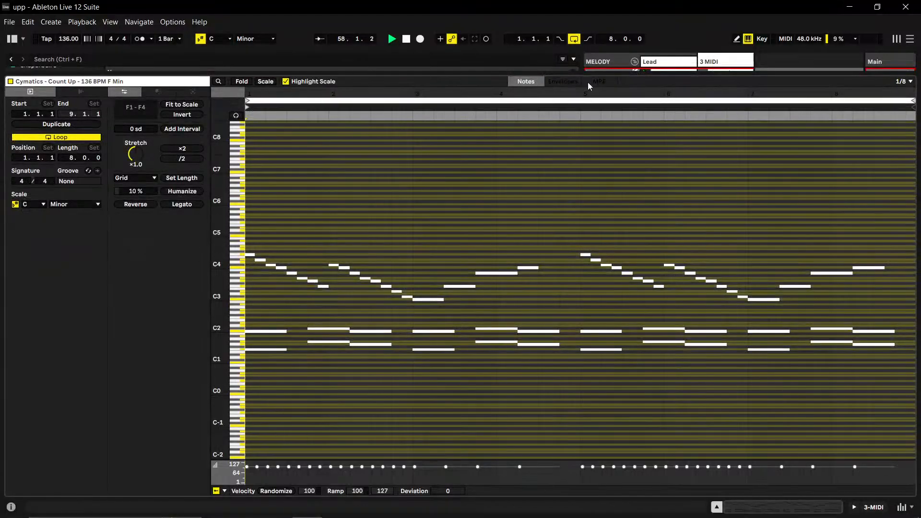
- Deactivate the low notes from F1 to A♭1 in the Lead clip and reactivate them
{"action": "double_click", "coordinate": [678, 62]}
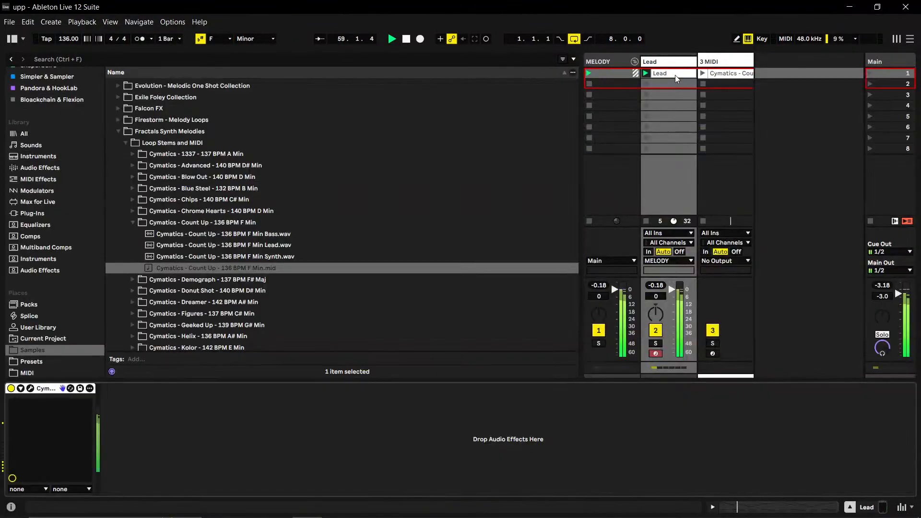
{"action": "double_click", "coordinate": [675, 75]}
{"action": "left_click_drag", "start_coordinate": [261, 363], "coordinate": [917, 350]}
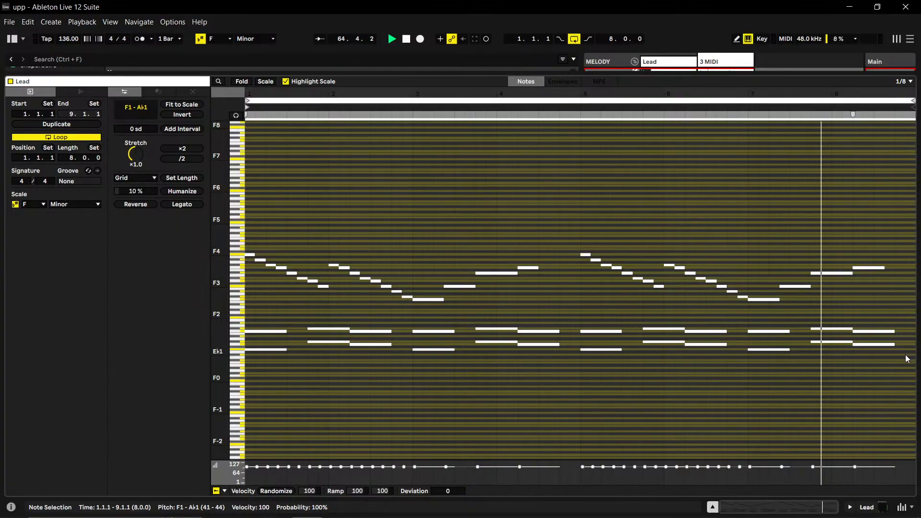
{"action": "key", "text": "0"}
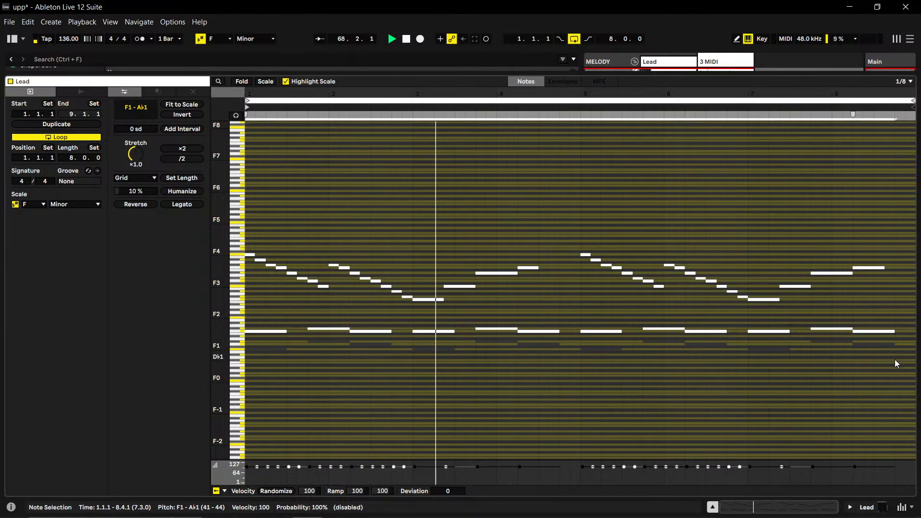
{"action": "key", "text": "0"}
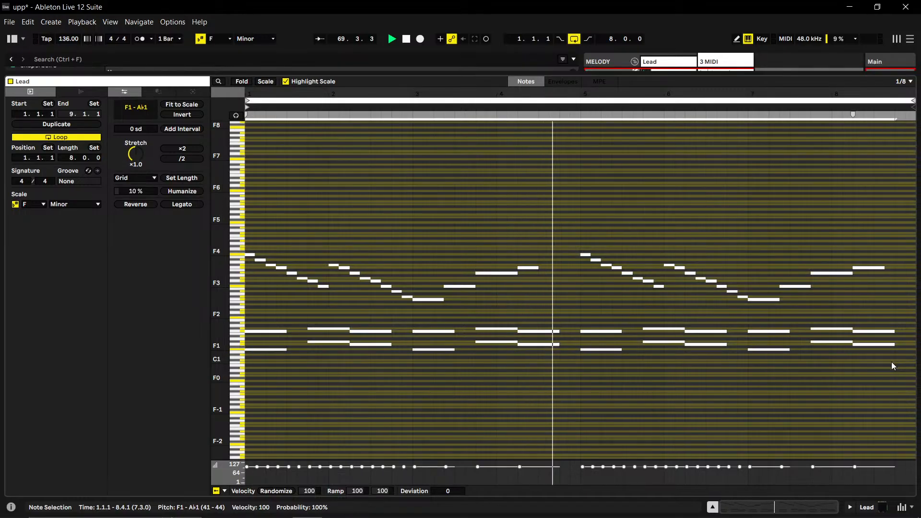
{"action": "left_click", "coordinate": [611, 169]}
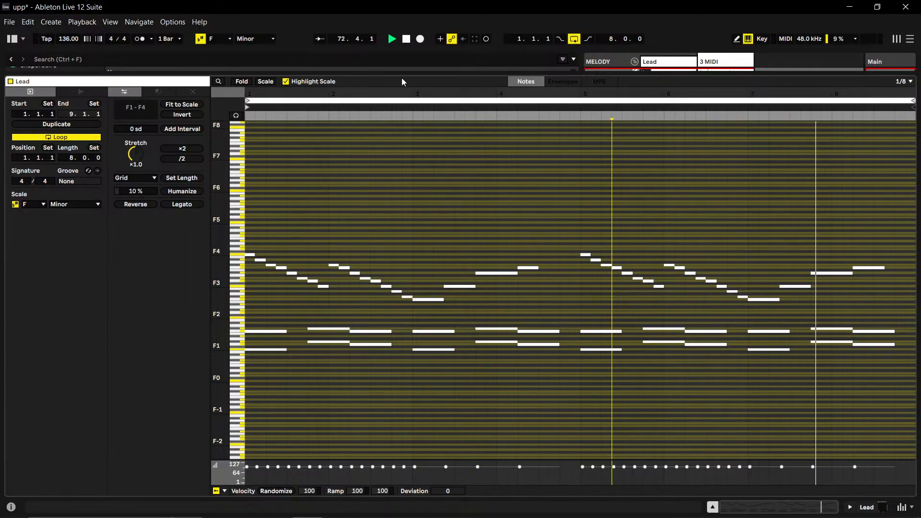
- Fold the Lead clip's note editor to the used pitches and shrink the editor to reveal the session view
{"action": "left_click", "coordinate": [241, 82]}
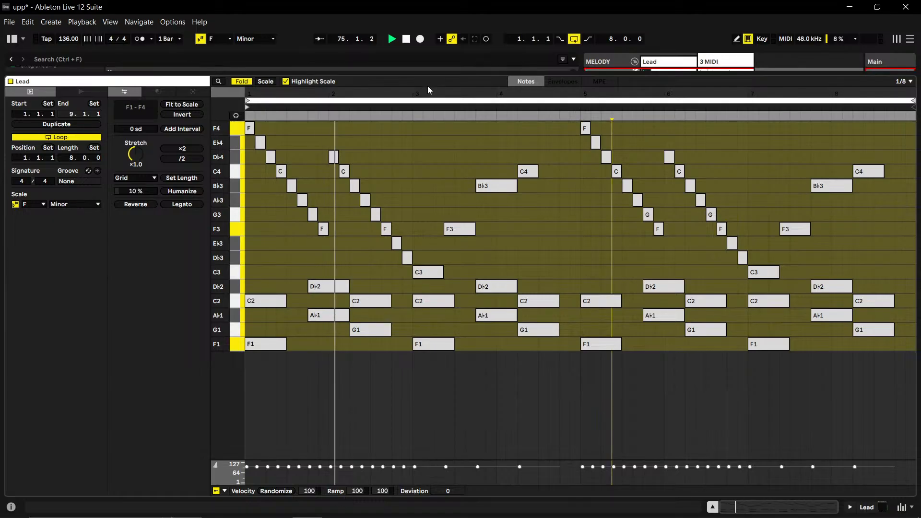
{"action": "left_click_drag", "start_coordinate": [431, 72], "coordinate": [432, 383]}
{"action": "scroll", "coordinate": [305, 410], "scroll_direction": "down", "scroll_amount": 5}
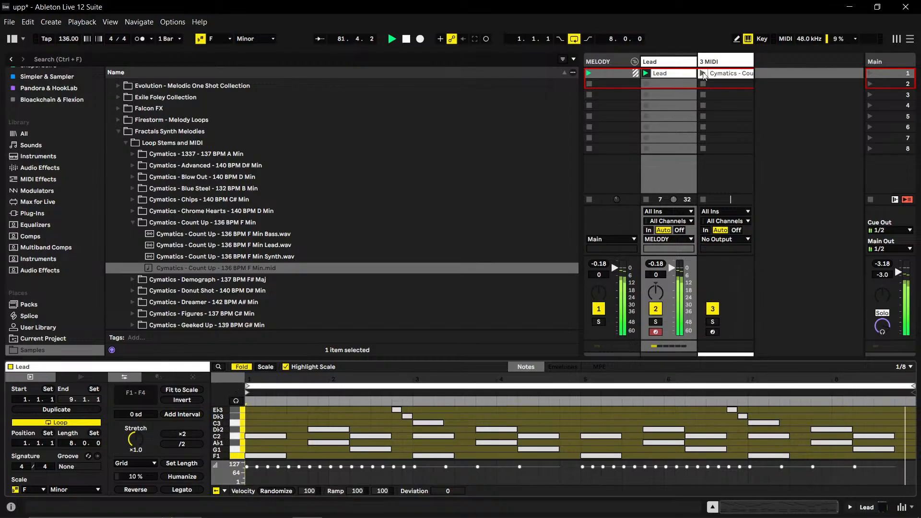
- Set the scale root note to F for the Count Up clip on the third MIDI track
{"action": "left_click", "coordinate": [724, 73]}
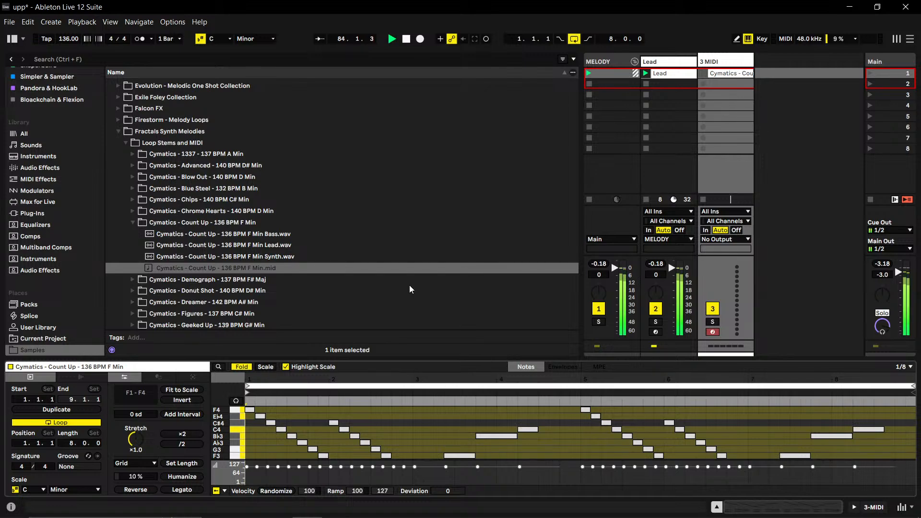
{"action": "left_click", "coordinate": [217, 39]}
{"action": "left_click", "coordinate": [230, 101]}
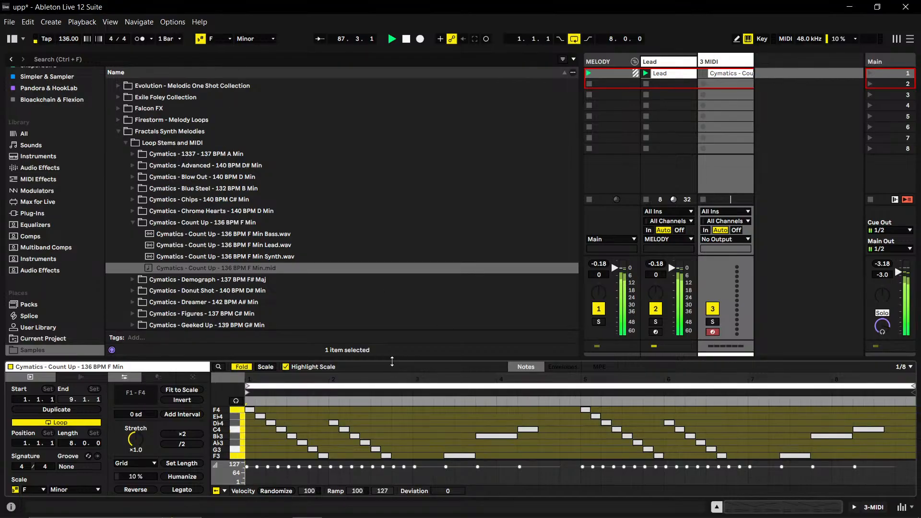
- Enlarge the Count Up clip's note editor and delete all melody notes from C3 to F4
{"action": "left_click_drag", "start_coordinate": [391, 349], "coordinate": [372, 40]}
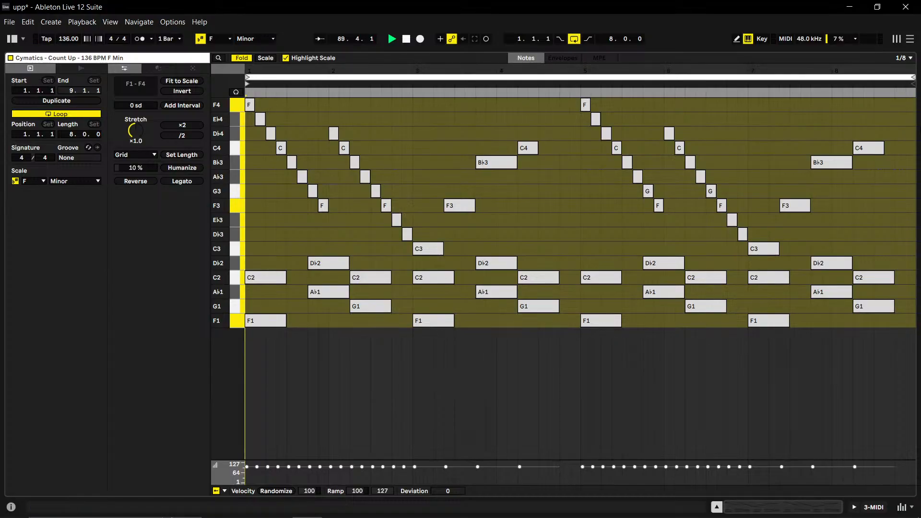
{"action": "left_click_drag", "start_coordinate": [913, 109], "coordinate": [244, 243]}
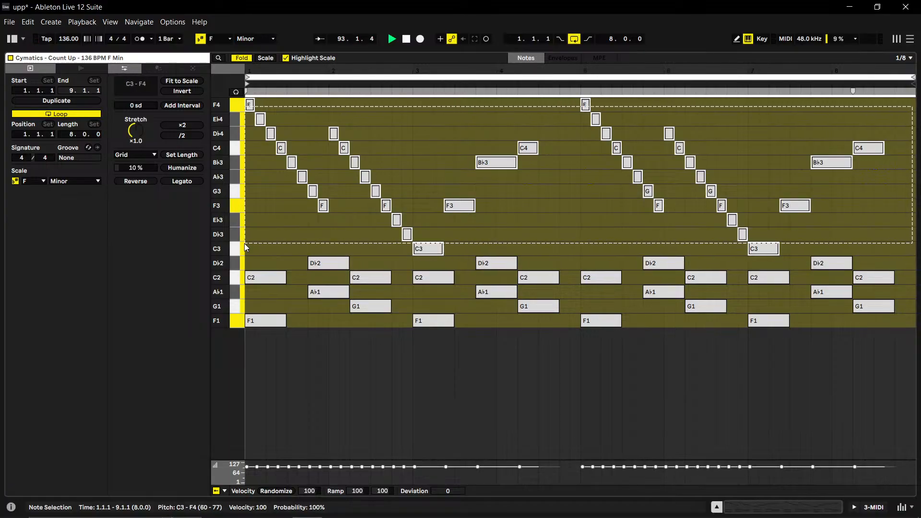
{"action": "key", "text": "Delete"}
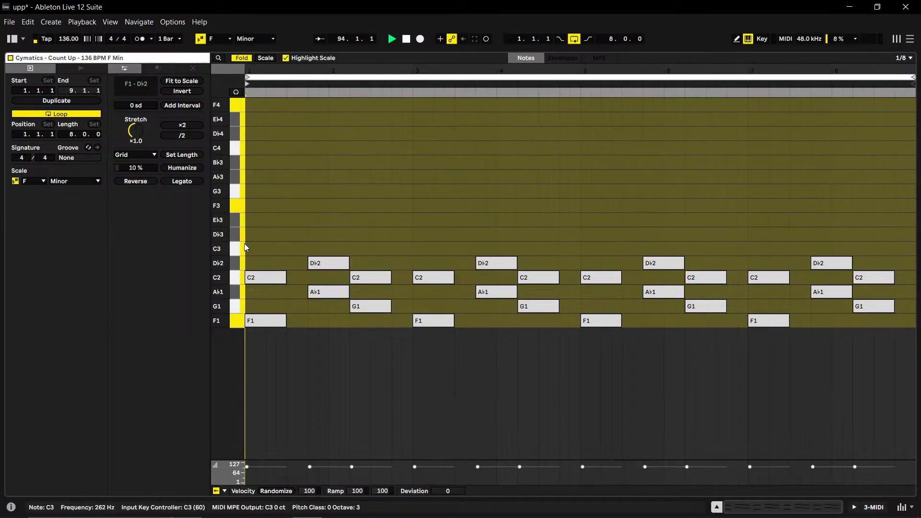
- Unfold the note editor and delete the upper layer of C2 and D♭2 notes from the Count Up clip
{"action": "left_click", "coordinate": [242, 59]}
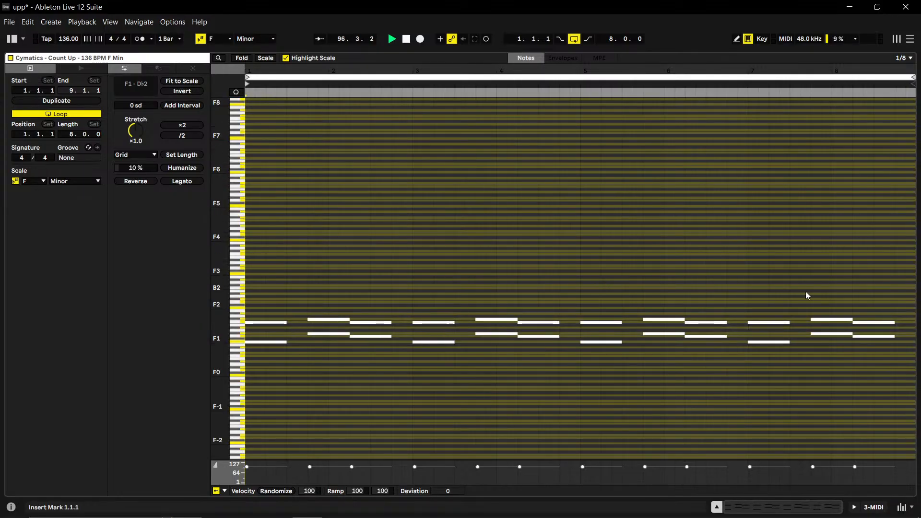
{"action": "left_click_drag", "start_coordinate": [899, 259], "coordinate": [215, 327]}
{"action": "key", "text": "Delete"}
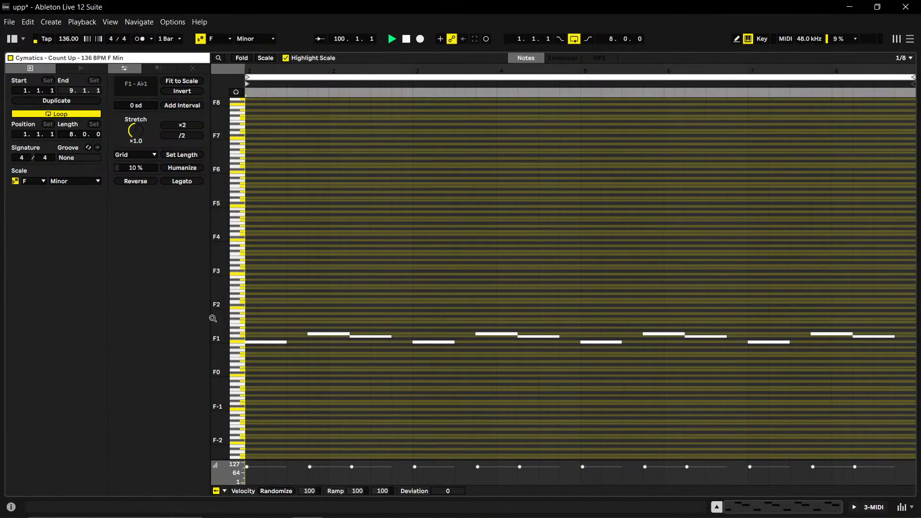
- Fold the note editor and raise the velocity of all remaining F1, G1 and A♭1 notes to 127
{"action": "left_click", "coordinate": [241, 59]}
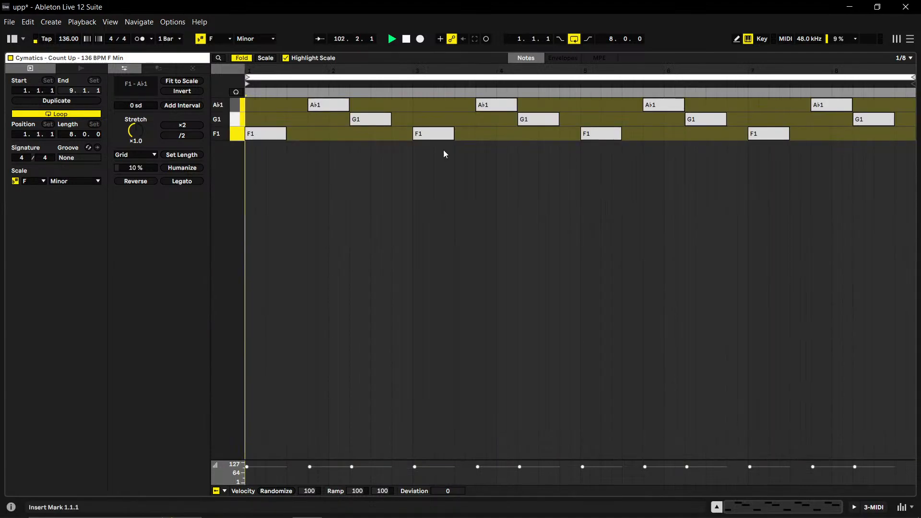
{"action": "left_click_drag", "start_coordinate": [252, 189], "coordinate": [902, 14]}
{"action": "left_click_drag", "start_coordinate": [641, 465], "coordinate": [641, 458]}
{"action": "left_click", "coordinate": [570, 386]}
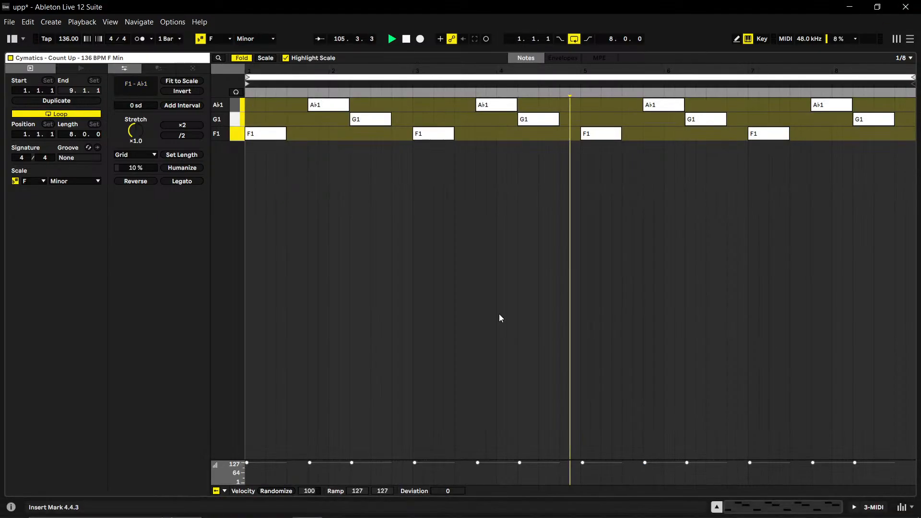
{"action": "left_click", "coordinate": [312, 170]}
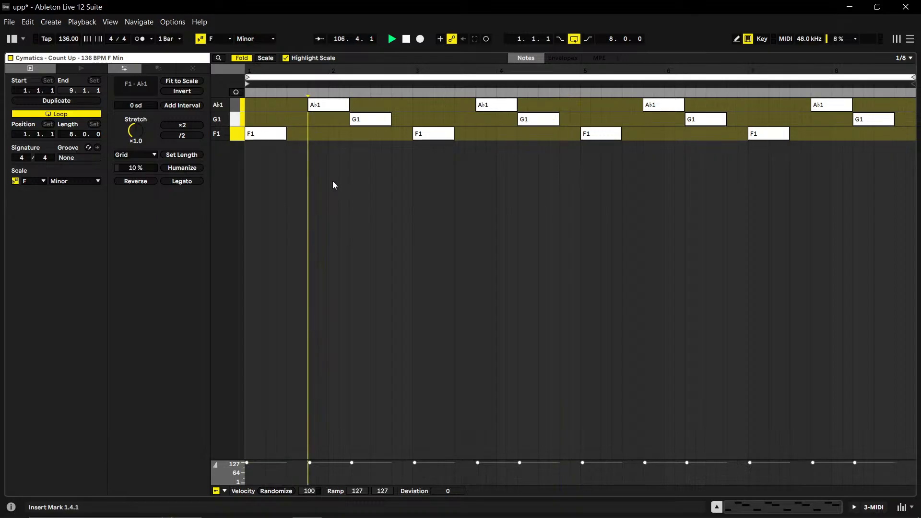
{"action": "left_click", "coordinate": [343, 209]}
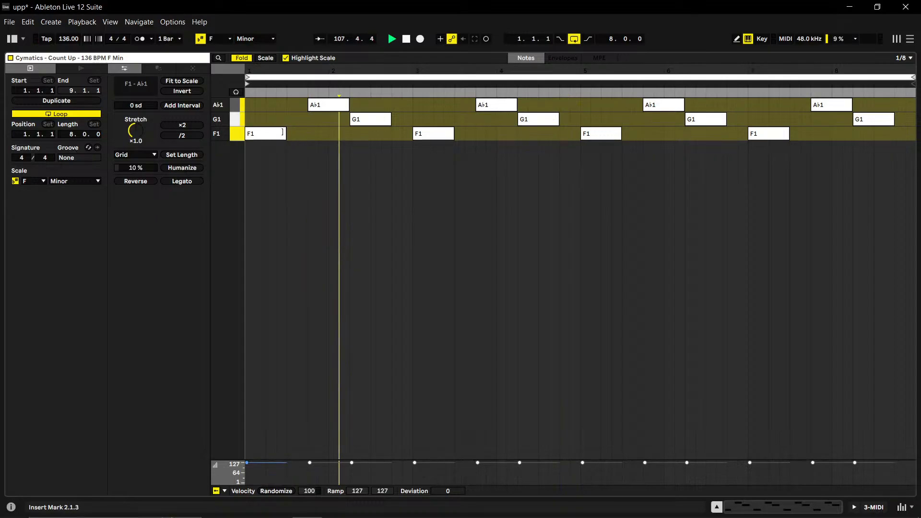
{"action": "left_click", "coordinate": [349, 194]}
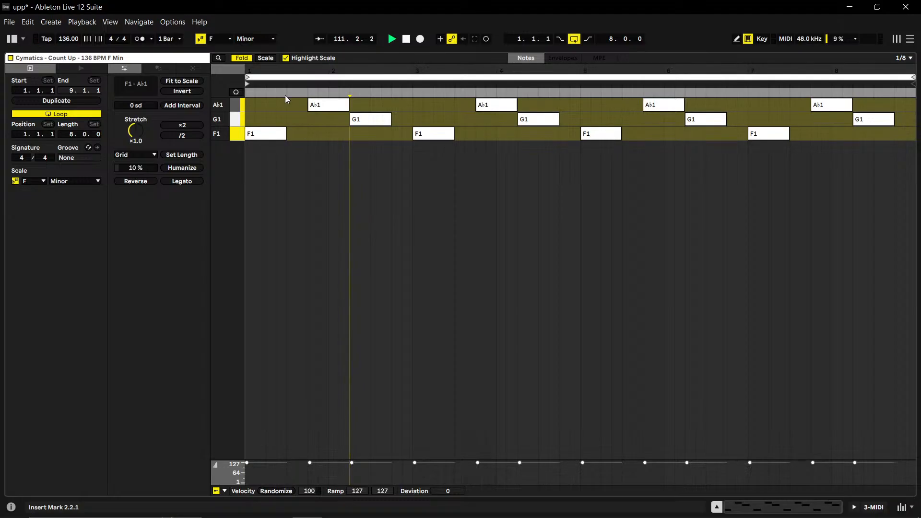
- Load the Cymatics Invader plug-in onto the third MIDI track holding the Count Up clip
{"action": "left_click_drag", "start_coordinate": [391, 51], "coordinate": [432, 362]}
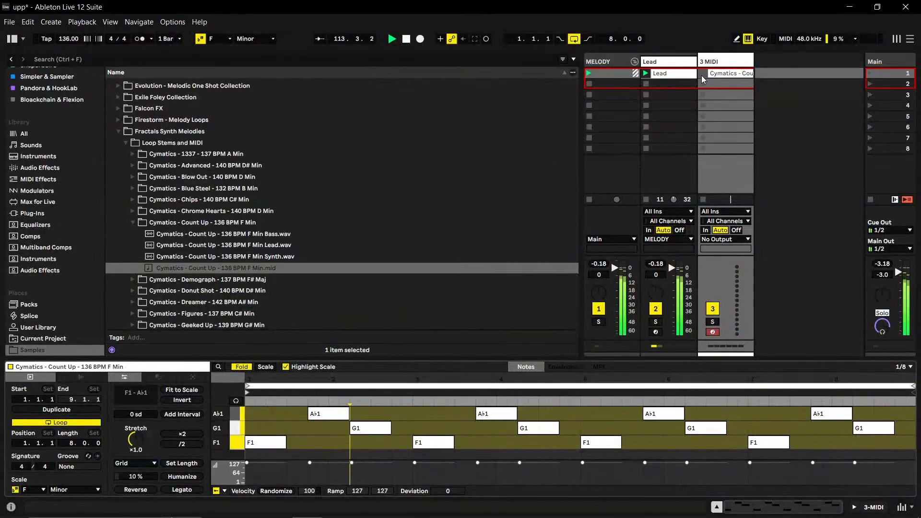
{"action": "left_click", "coordinate": [717, 62]}
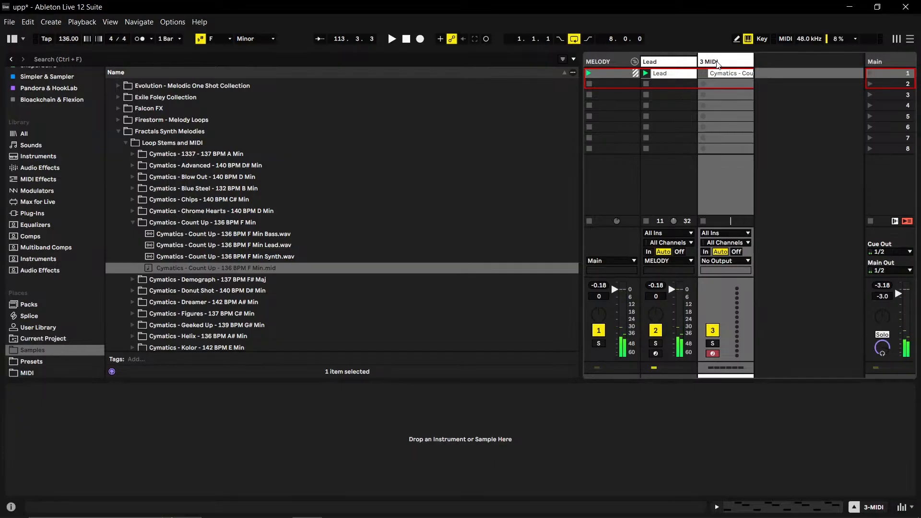
{"action": "left_click", "coordinate": [38, 212]}
{"action": "left_click", "coordinate": [114, 132]}
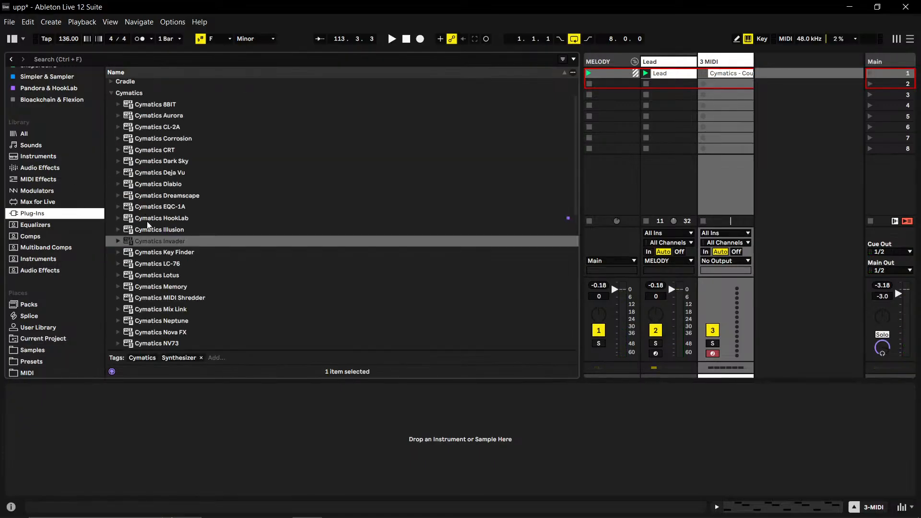
{"action": "left_click", "coordinate": [149, 241]}
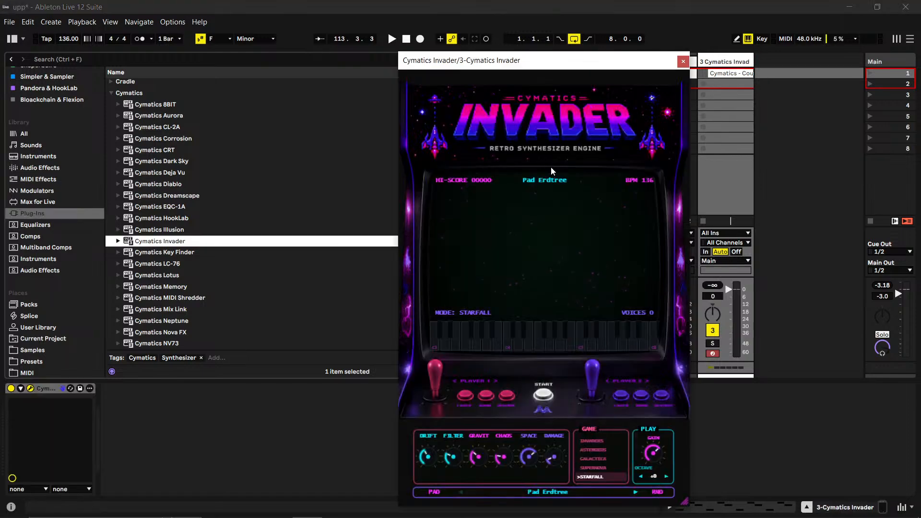
- Audition Invader's Bass Frogger preset with playback running and load Bass Nebula from the favorites
{"action": "left_click", "coordinate": [552, 180]}
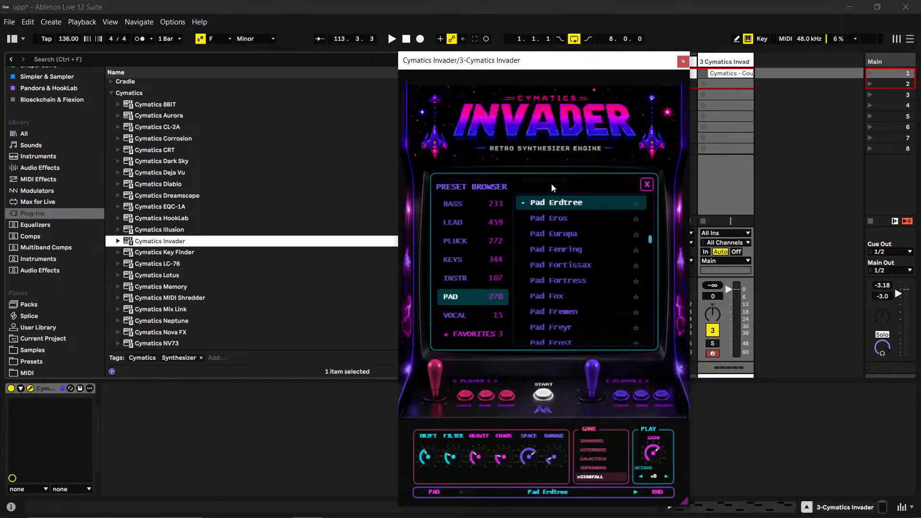
{"action": "left_click", "coordinate": [450, 205]}
{"action": "left_click", "coordinate": [561, 234]}
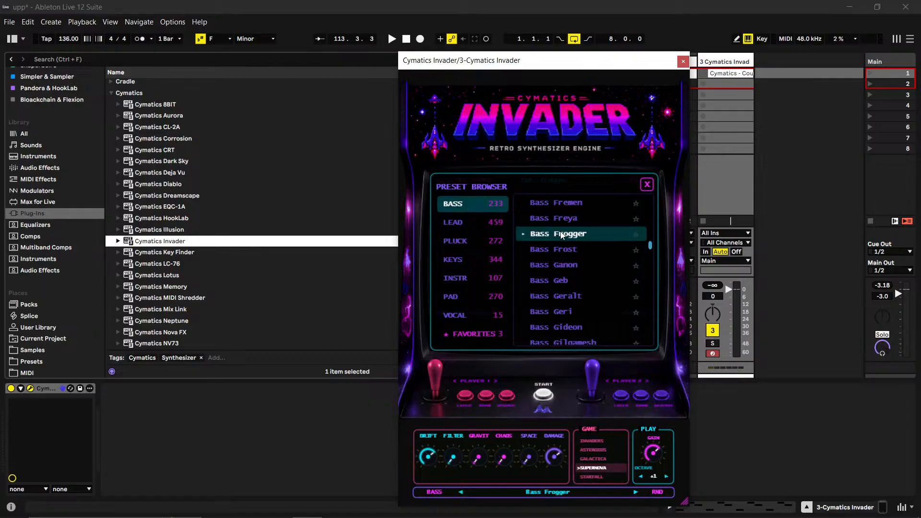
{"action": "key", "text": "space"}
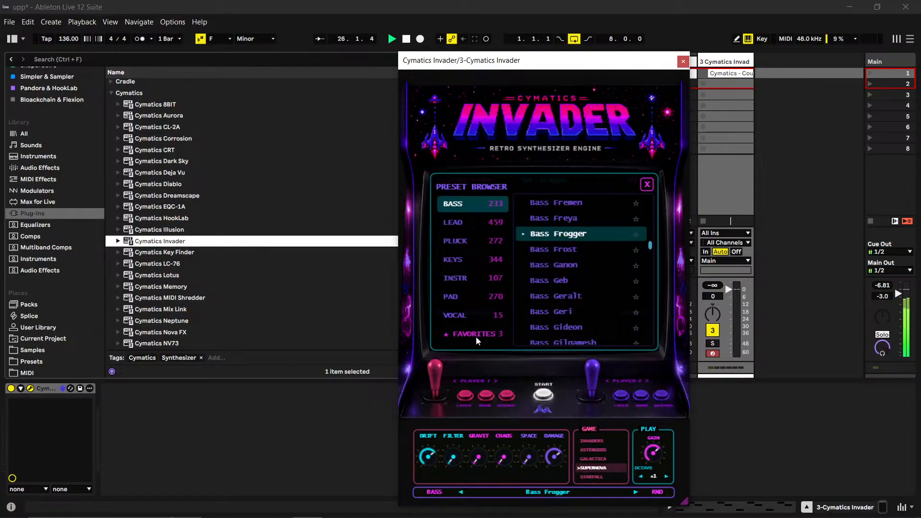
{"action": "left_click", "coordinate": [476, 336]}
{"action": "left_click", "coordinate": [563, 203]}
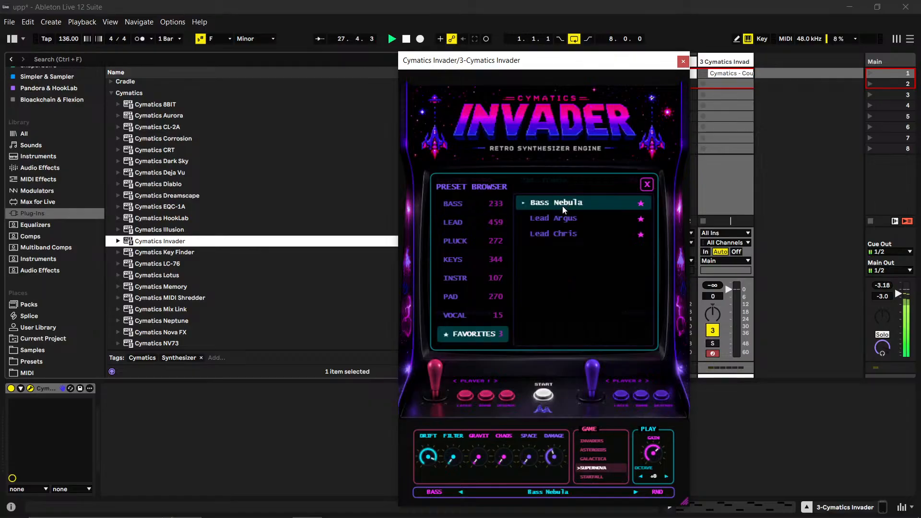
- Launch the Count Up clip on the new Invader track and switch its preset to Bass Necromancer
{"action": "left_click_drag", "start_coordinate": [638, 63], "coordinate": [542, 56]}
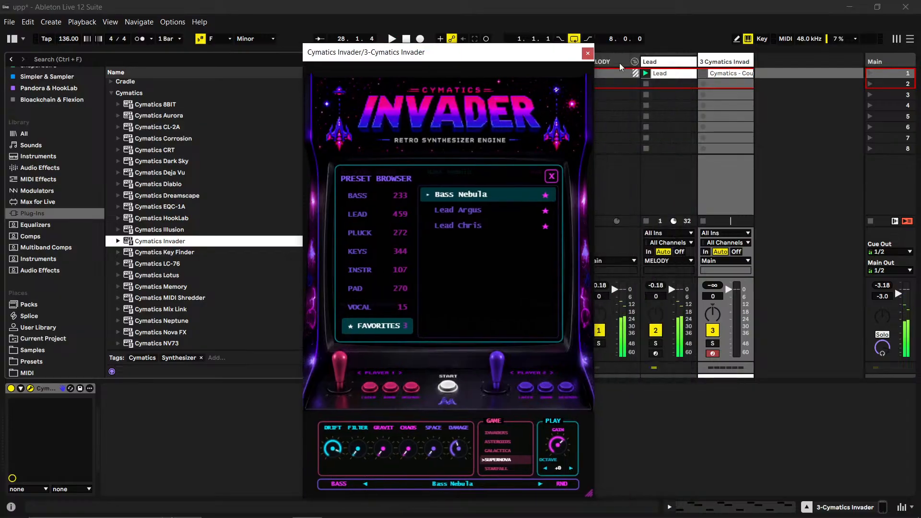
{"action": "left_click", "coordinate": [702, 74]}
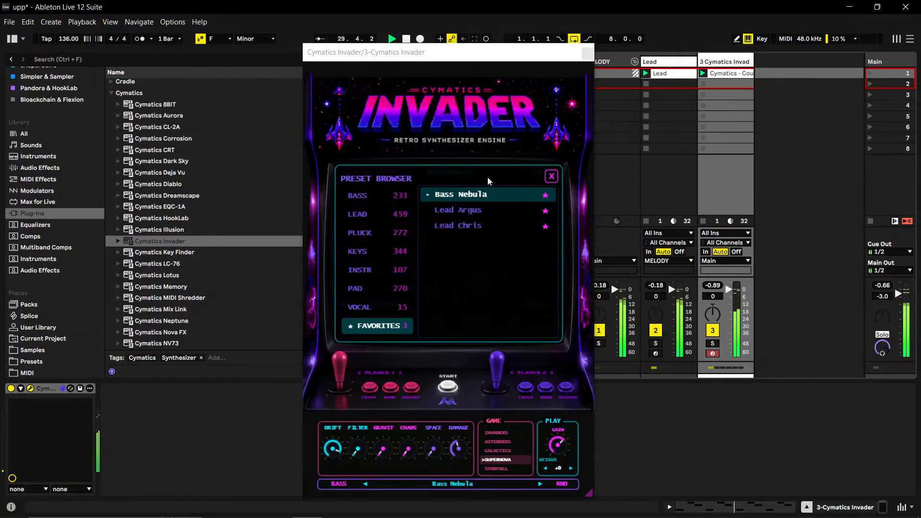
{"action": "left_click", "coordinate": [481, 193]}
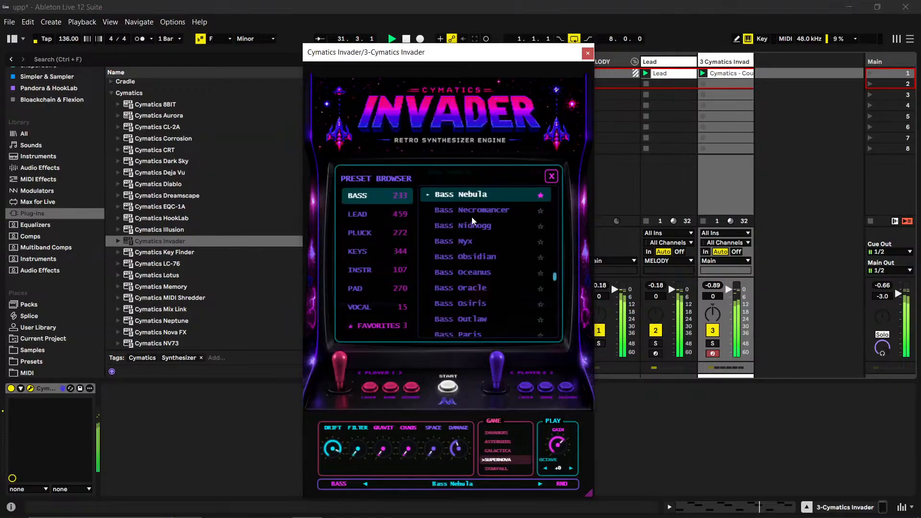
{"action": "left_click", "coordinate": [471, 217]}
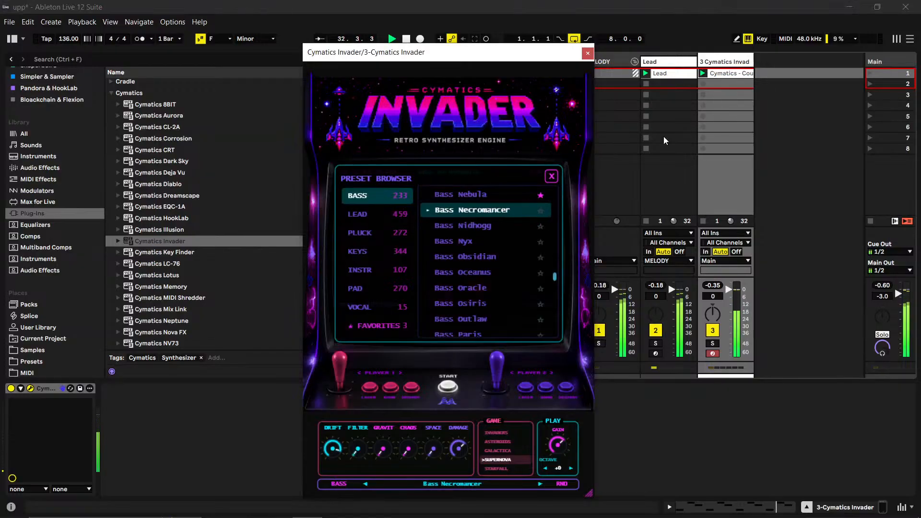
- Open the third track's Count Up clip in an enlarged note editor, close the Invader window and unfold the notes
{"action": "left_click", "coordinate": [716, 76]}
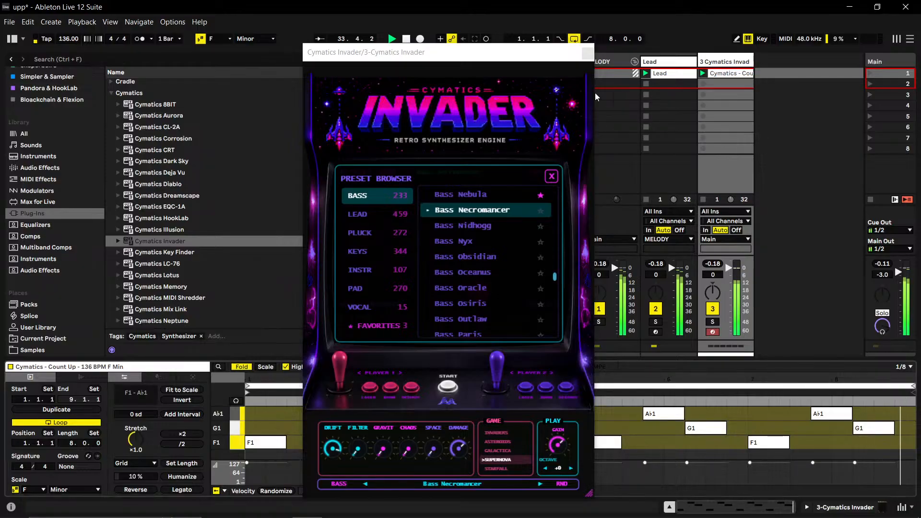
{"action": "left_click_drag", "start_coordinate": [510, 53], "coordinate": [1, 174]}
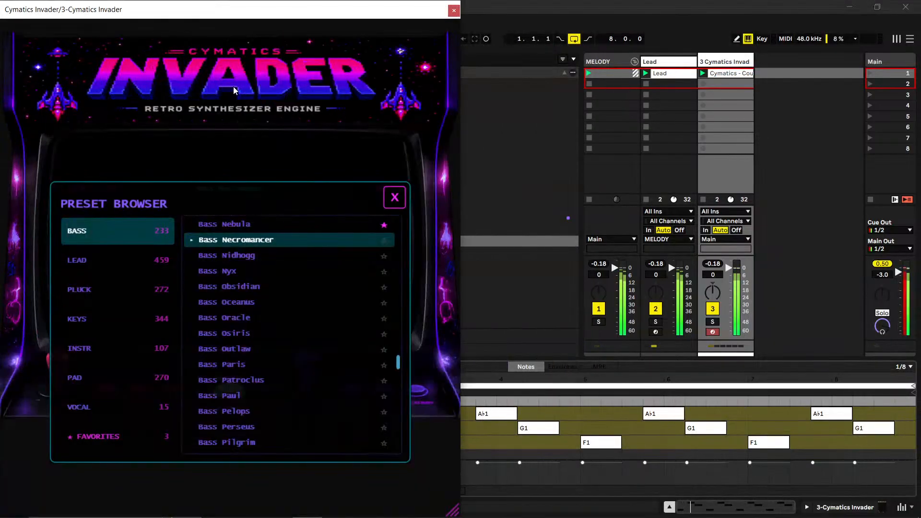
{"action": "left_click_drag", "start_coordinate": [267, 12], "coordinate": [193, 88]}
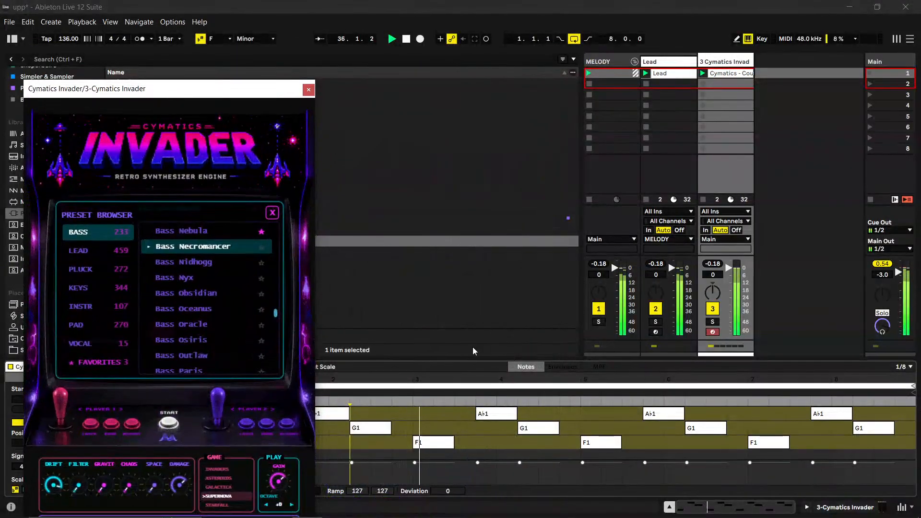
{"action": "left_click_drag", "start_coordinate": [475, 358], "coordinate": [475, 128]}
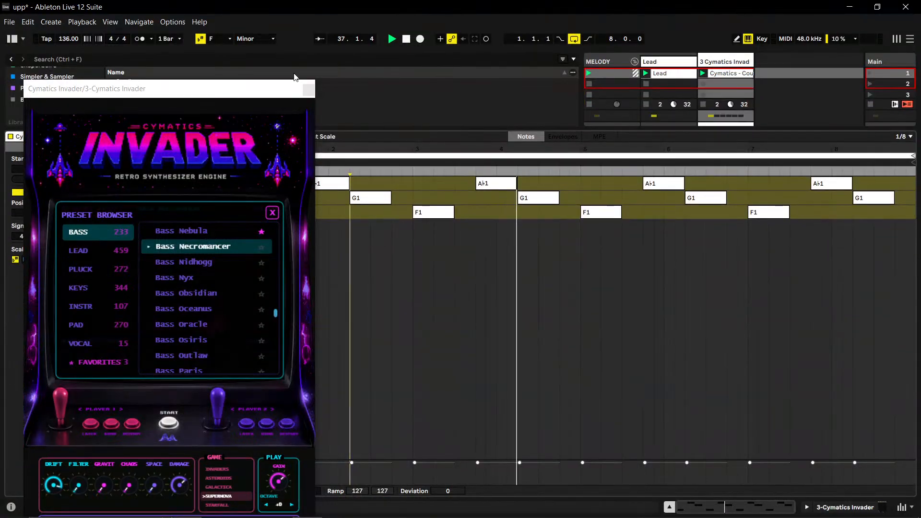
{"action": "left_click", "coordinate": [308, 89]}
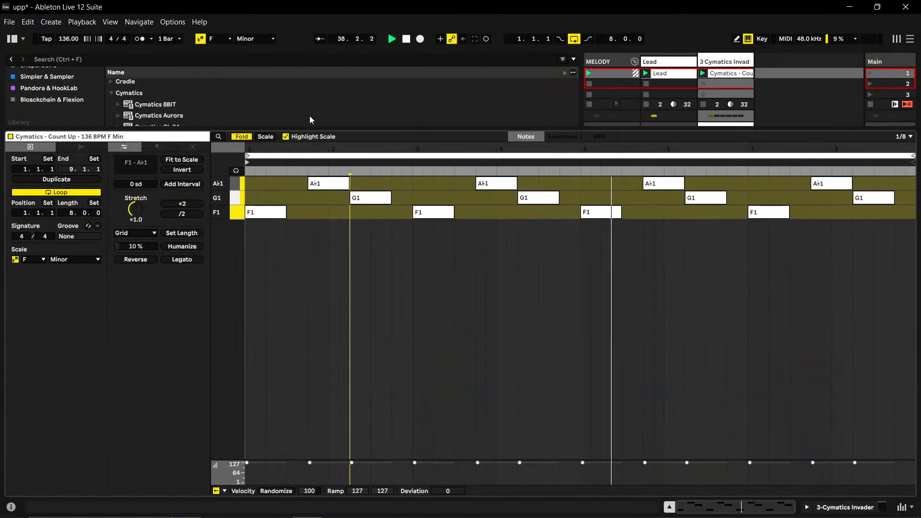
{"action": "key", "text": "f"}
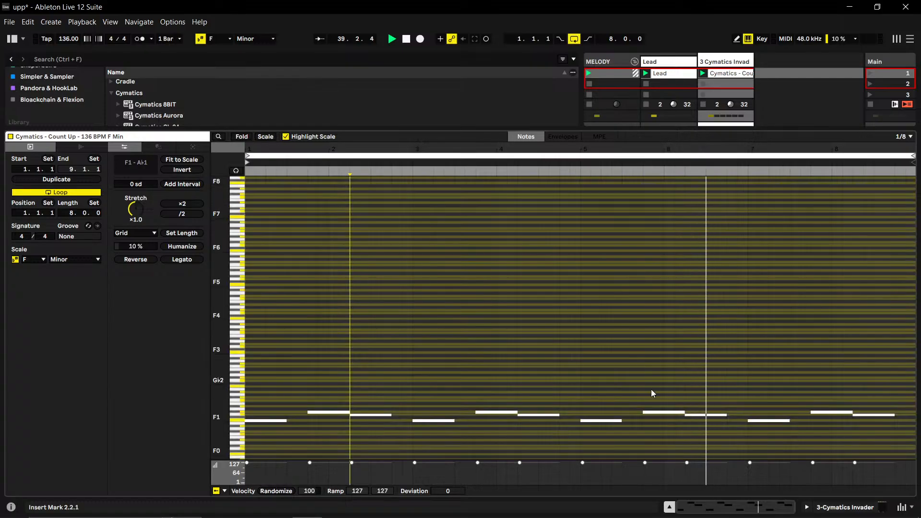
- Transpose all notes of the Count Up clip up one octave to F2, G2 and A♭2, and fold the note editor
{"action": "left_click_drag", "start_coordinate": [900, 402], "coordinate": [215, 443]}
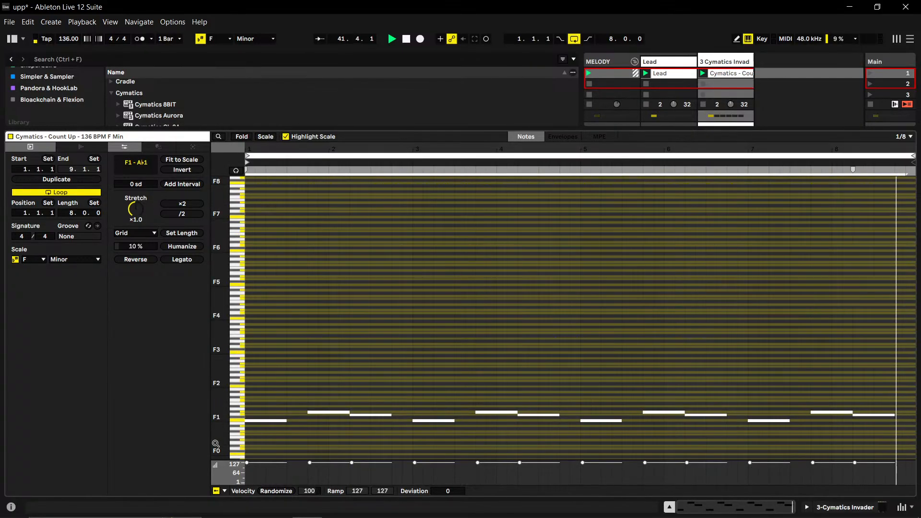
{"action": "key", "text": "shift+Up"}
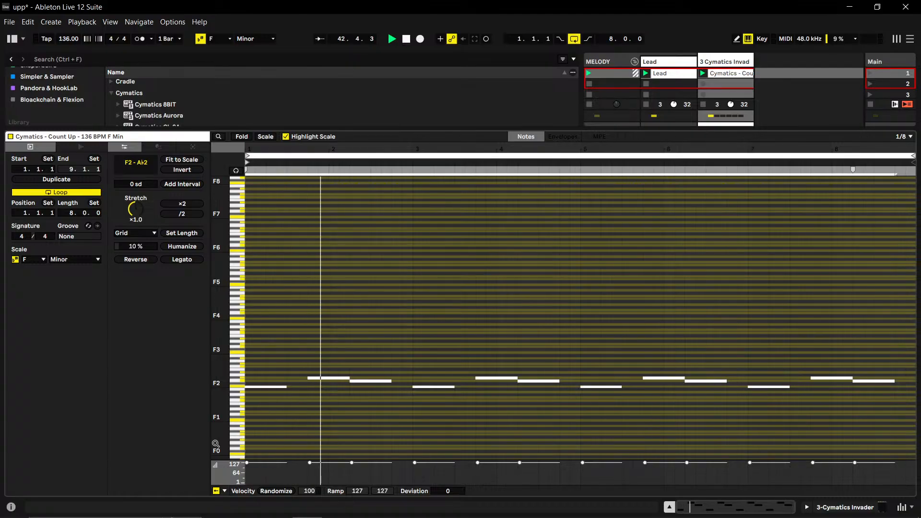
{"action": "key", "text": "shift+Up"}
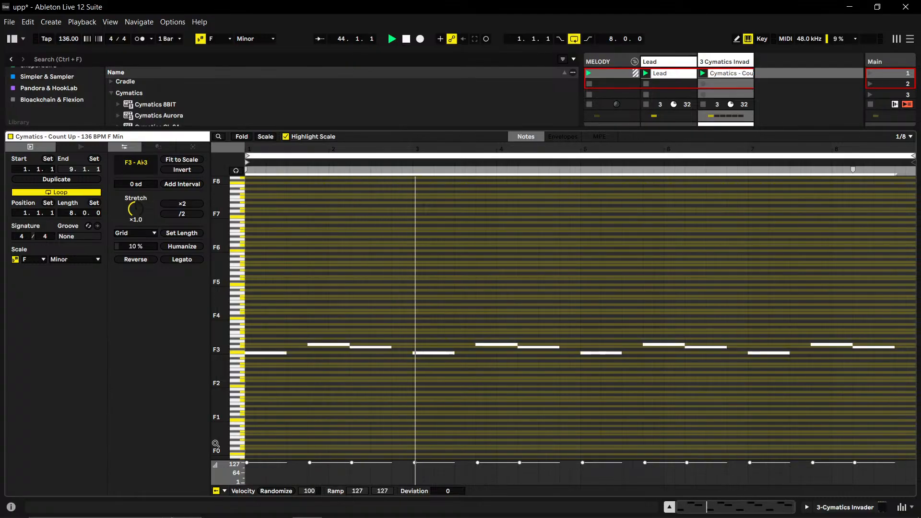
{"action": "key", "text": "shift+Up"}
{"action": "key", "text": "shift+Down"}
{"action": "key", "text": "shift+Down"}
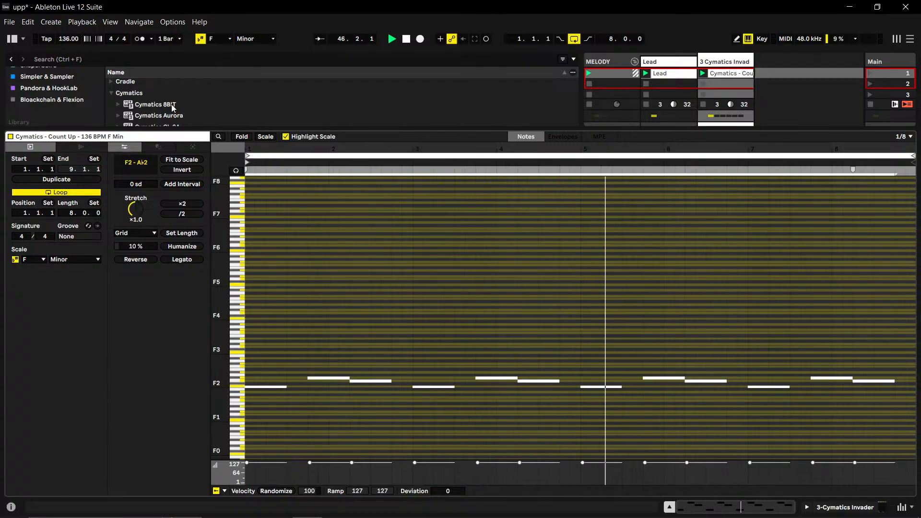
{"action": "left_click", "coordinate": [242, 136]}
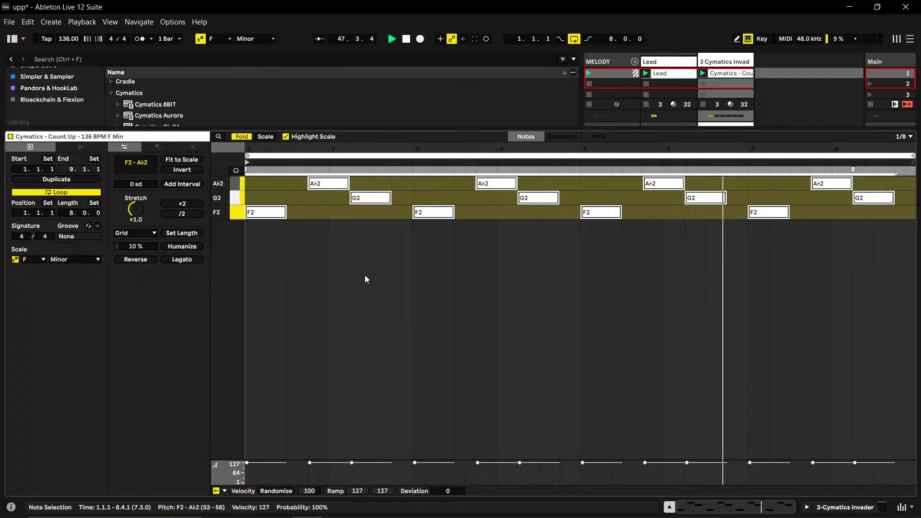
- Reopen the third track's Invader plug-in window and bring up its preset browser
{"action": "left_click", "coordinate": [715, 63]}
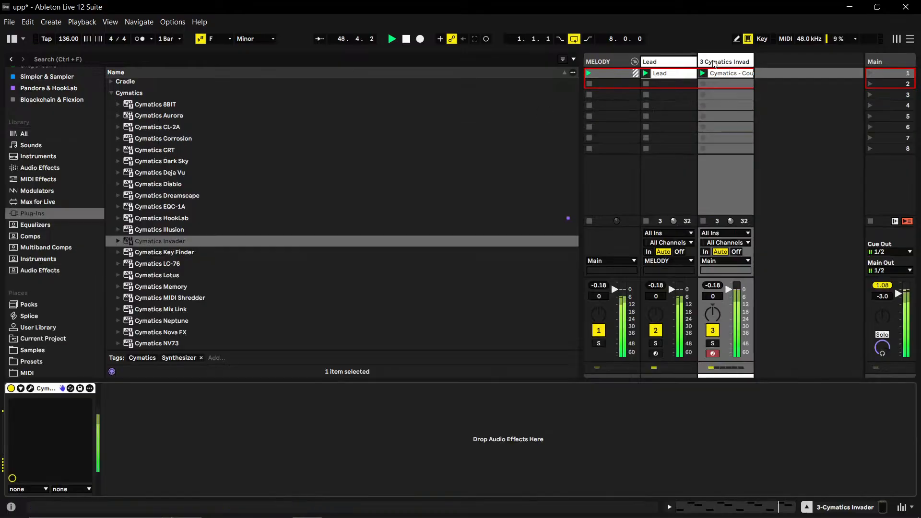
{"action": "left_click", "coordinate": [30, 387]}
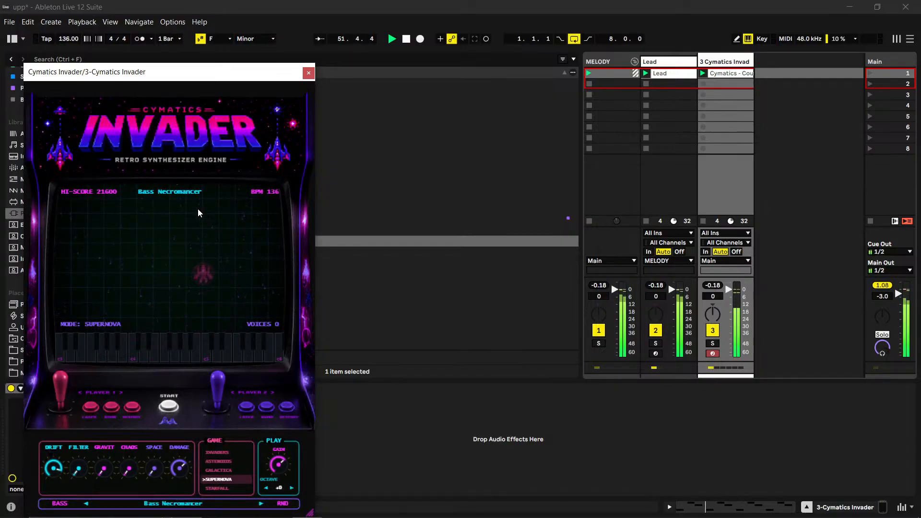
{"action": "left_click_drag", "start_coordinate": [237, 73], "coordinate": [532, 29]}
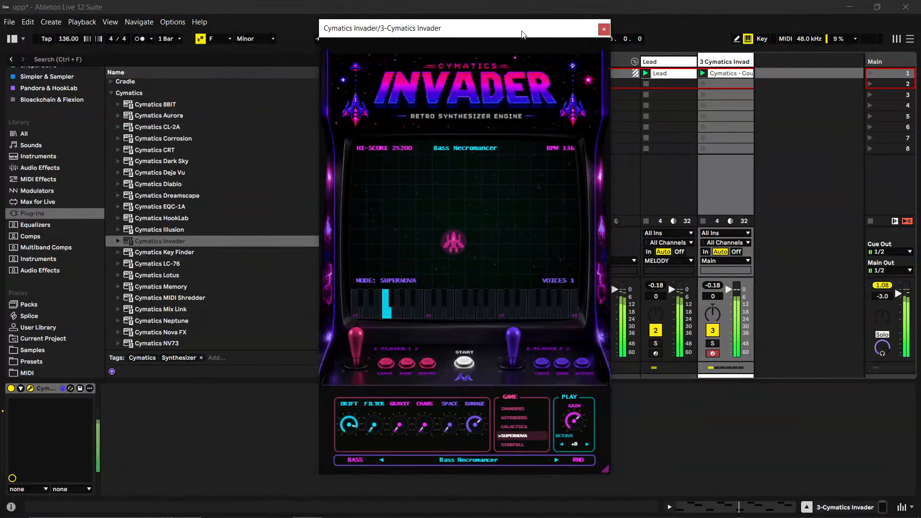
{"action": "left_click", "coordinate": [473, 147]}
- Audition Invader's Bass Nyx, Bass Oceanus, Bass Oracle, Bass Osiris and Bass Outlaw presets against the running beat
{"action": "left_click", "coordinate": [464, 203]}
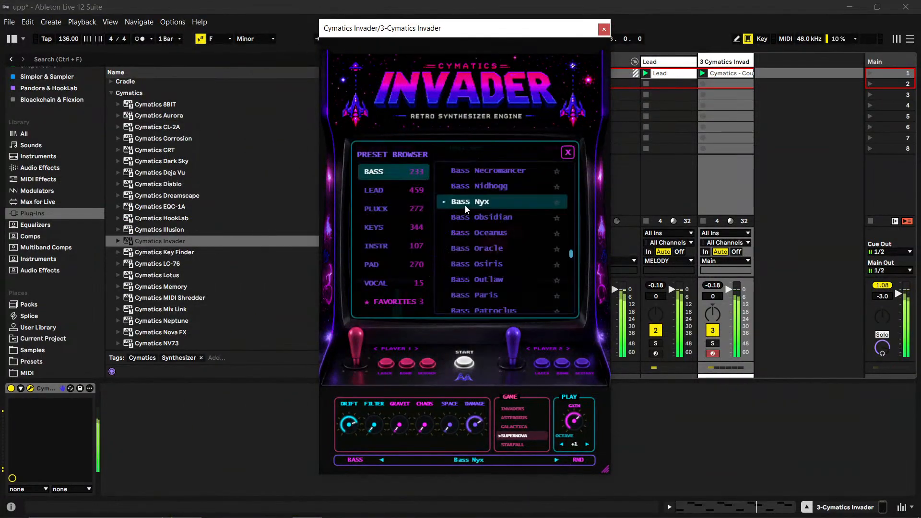
{"action": "left_click", "coordinate": [480, 238]}
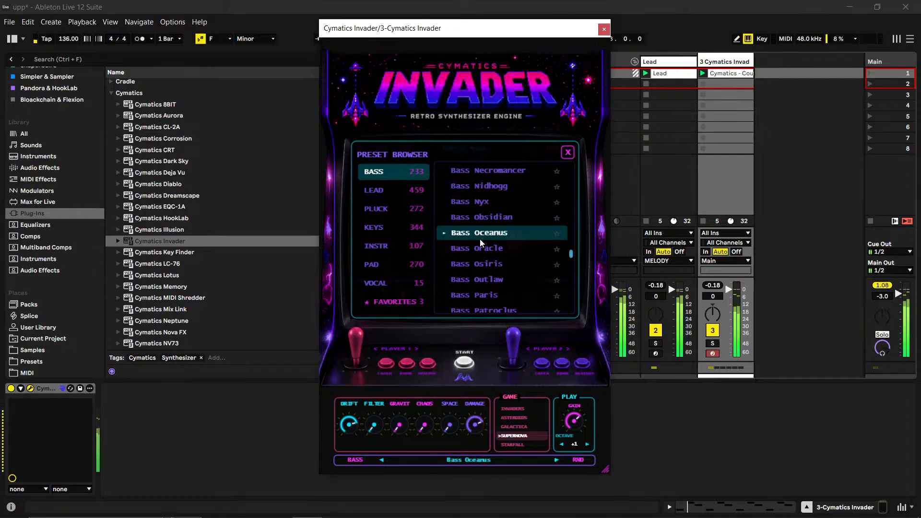
{"action": "left_click", "coordinate": [478, 247]}
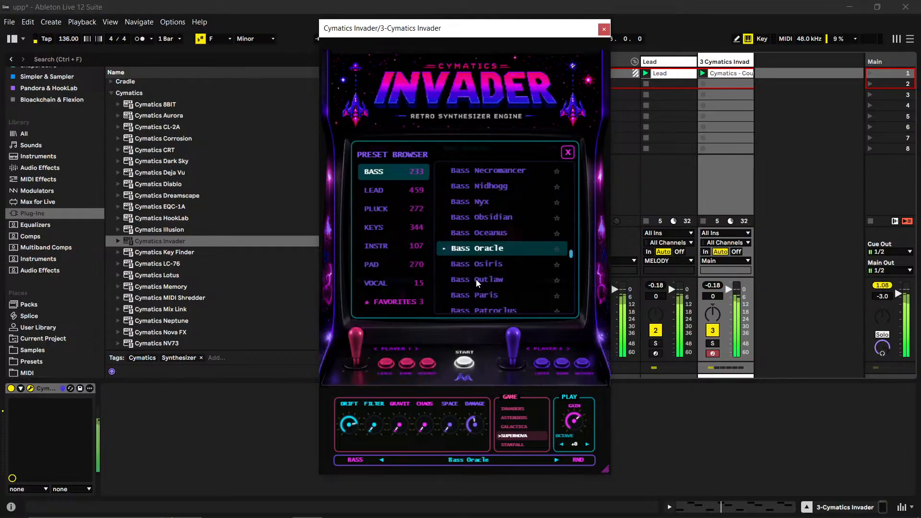
{"action": "left_click", "coordinate": [477, 265]}
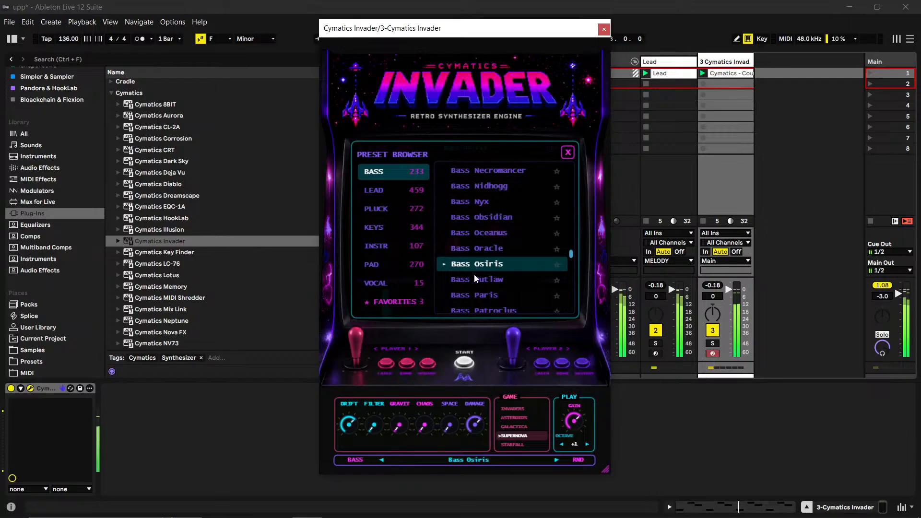
{"action": "left_click", "coordinate": [477, 276]}
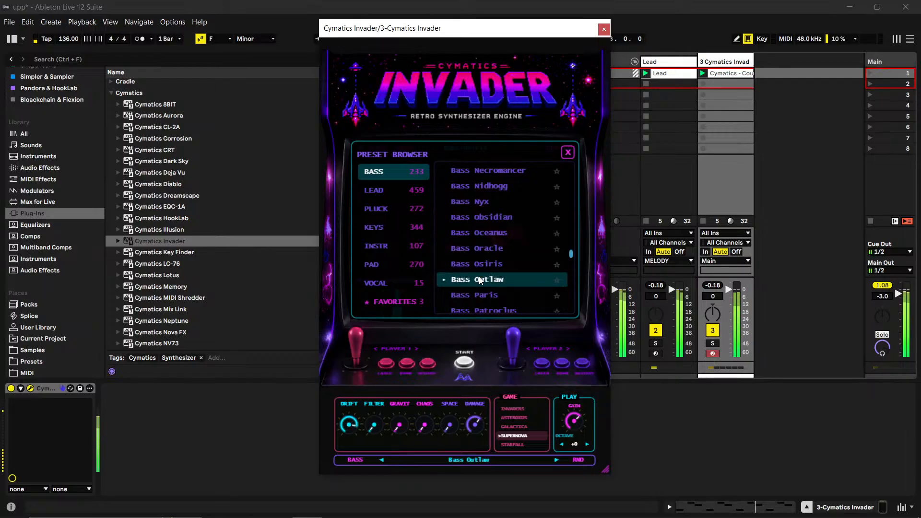
- Audition the Bass Nathan preset and compare it with Bass Outlaw and Bass Oceanus
{"action": "scroll", "coordinate": [482, 263], "scroll_direction": "up", "scroll_amount": 1}
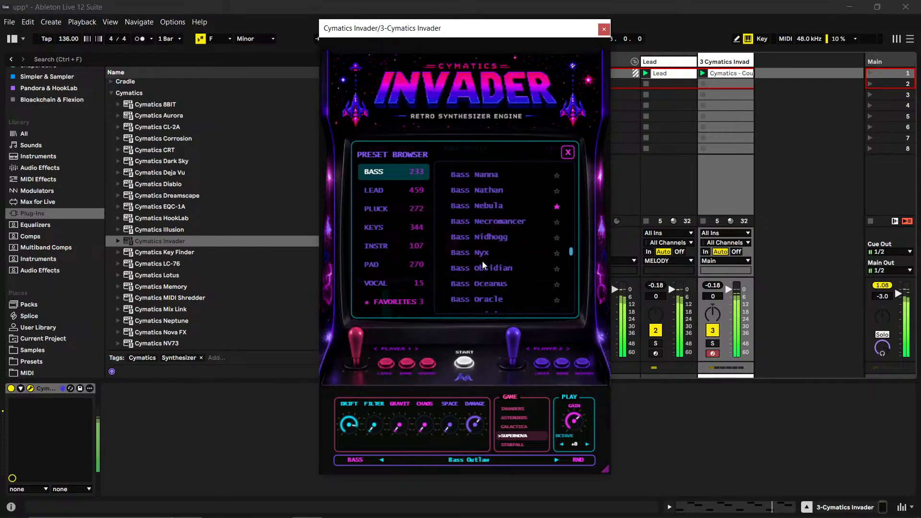
{"action": "left_click", "coordinate": [482, 190]}
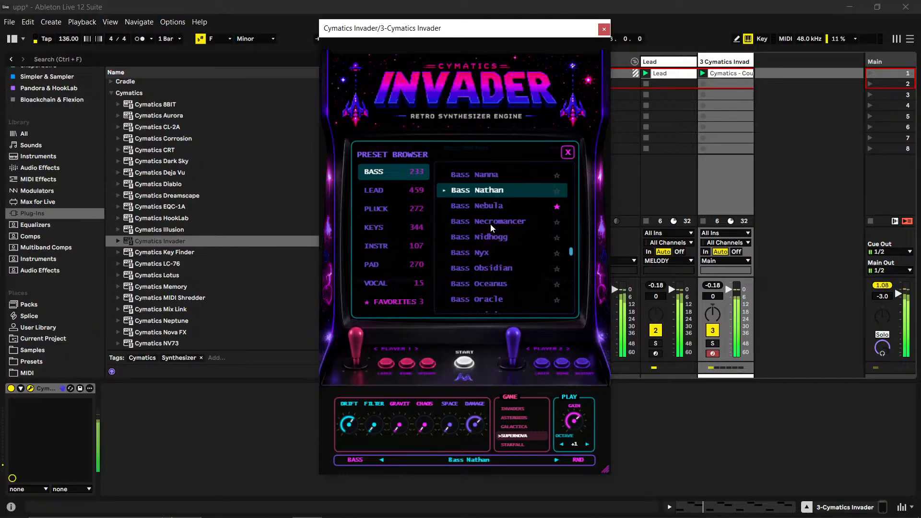
{"action": "scroll", "coordinate": [490, 222], "scroll_direction": "up", "scroll_amount": 3}
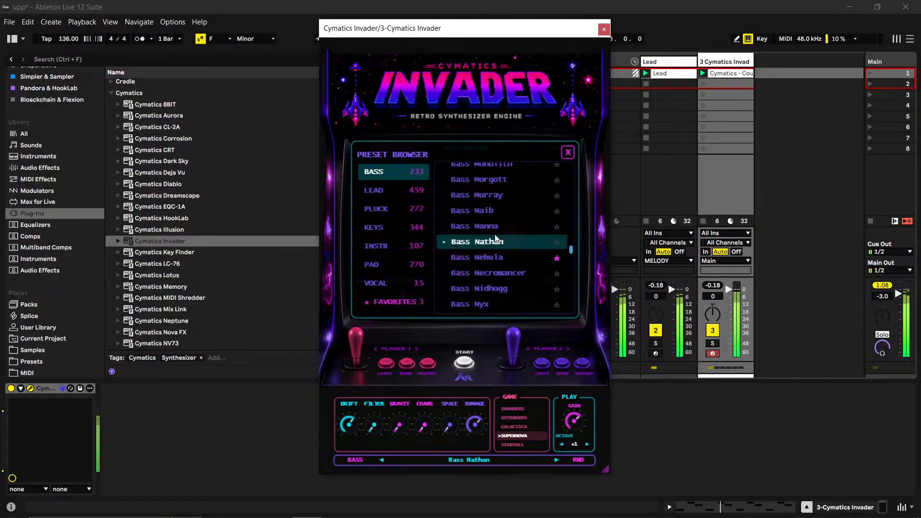
{"action": "scroll", "coordinate": [494, 237], "scroll_direction": "down", "scroll_amount": 6}
{"action": "left_click", "coordinate": [497, 281]}
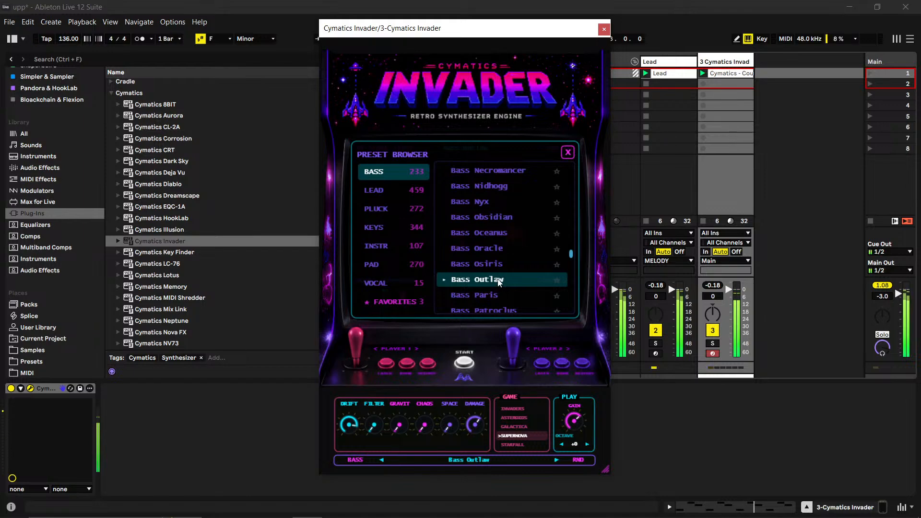
{"action": "left_click", "coordinate": [499, 233]}
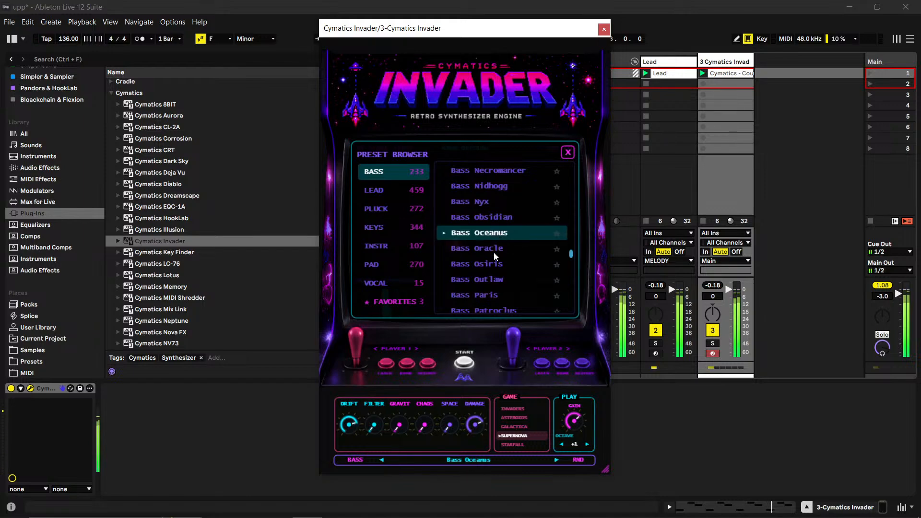
- Audition the Bass Raziel, Bass Ratchet, Bass Redmane and Bass Regal presets during playback
{"action": "scroll", "coordinate": [496, 259], "scroll_direction": "down", "scroll_amount": 5}
{"action": "scroll", "coordinate": [496, 269], "scroll_direction": "down", "scroll_amount": 1}
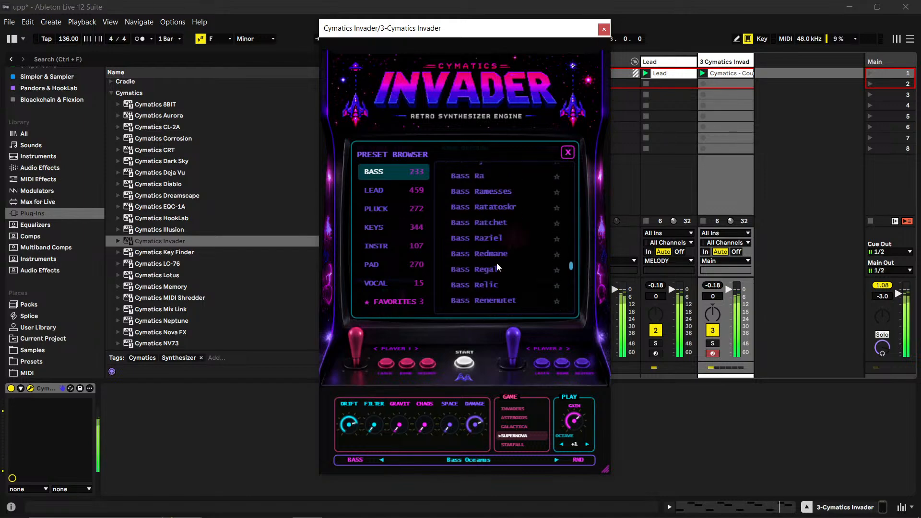
{"action": "left_click", "coordinate": [493, 223]}
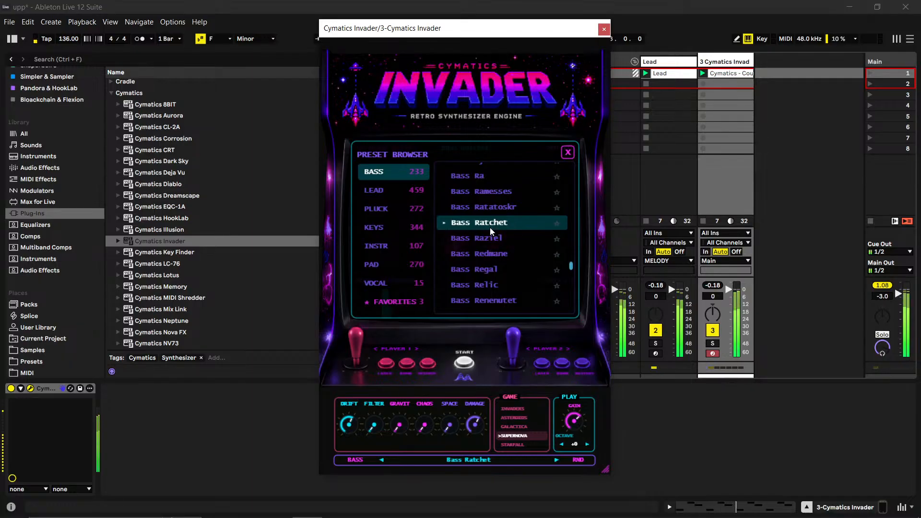
{"action": "left_click", "coordinate": [491, 237]}
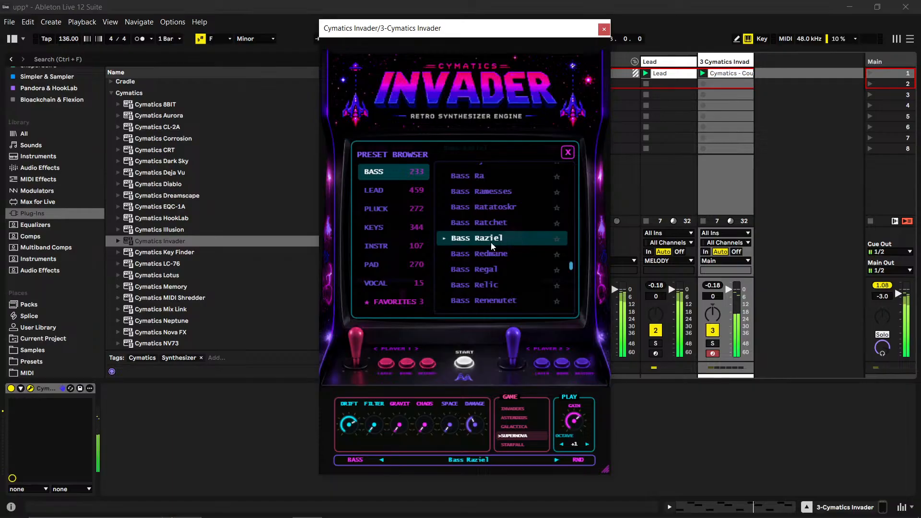
{"action": "left_click", "coordinate": [496, 254]}
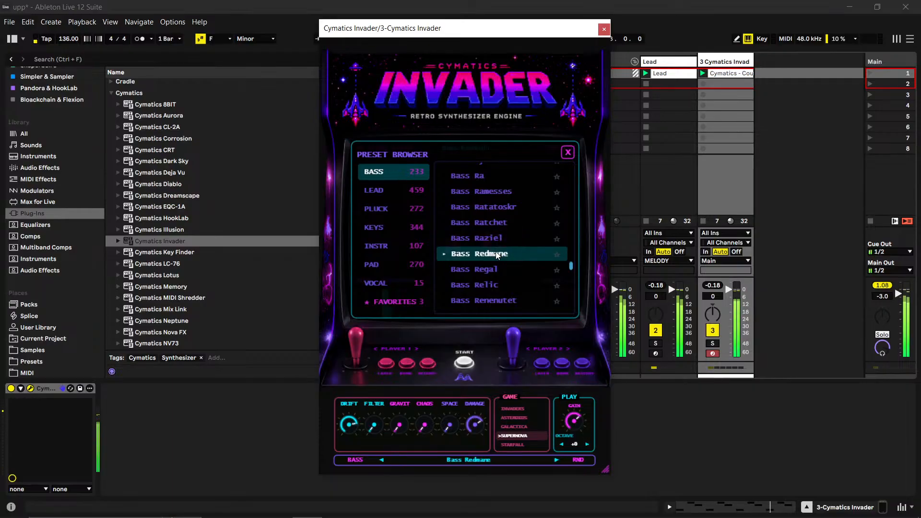
{"action": "left_click", "coordinate": [480, 270]}
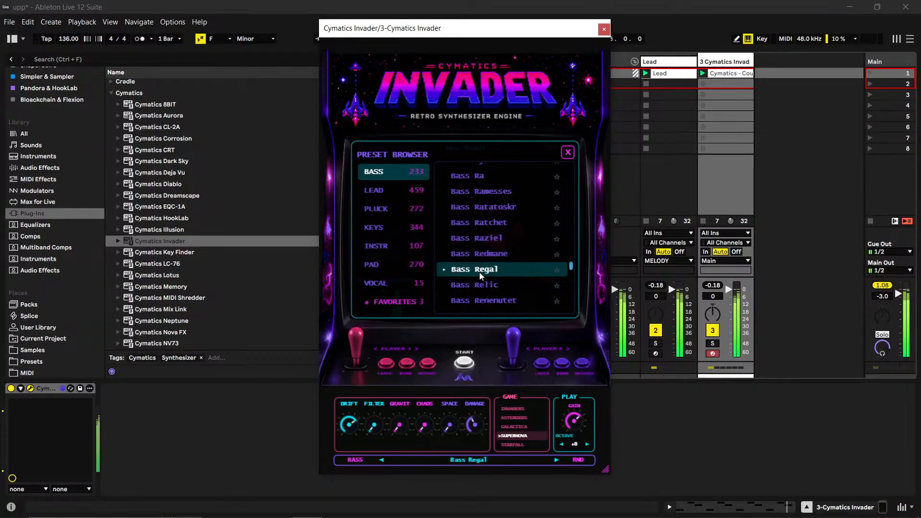
- Audition the bass presets from Bass Relic through Bass Renenutet, Bass Rhesus and Bass Rinoa to Bass Roger
{"action": "scroll", "coordinate": [475, 268], "scroll_direction": "down", "scroll_amount": 1}
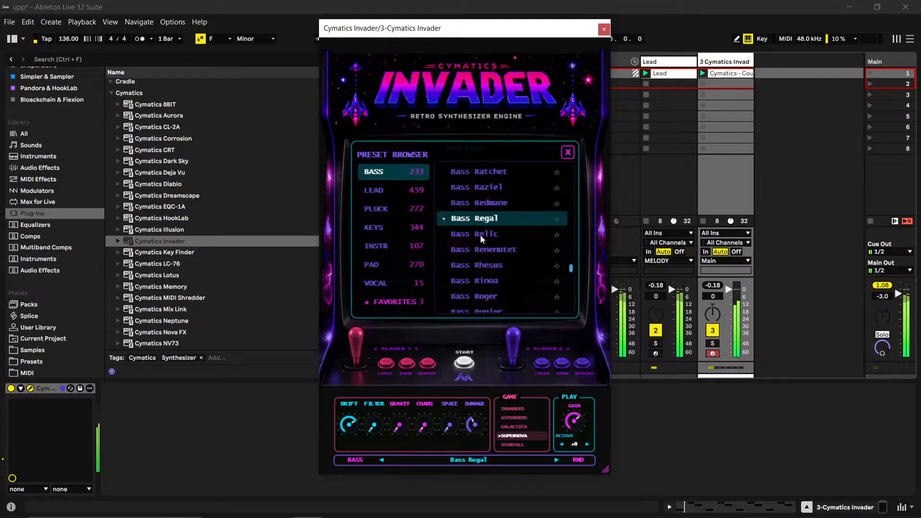
{"action": "left_click", "coordinate": [480, 235]}
{"action": "left_click", "coordinate": [480, 248]}
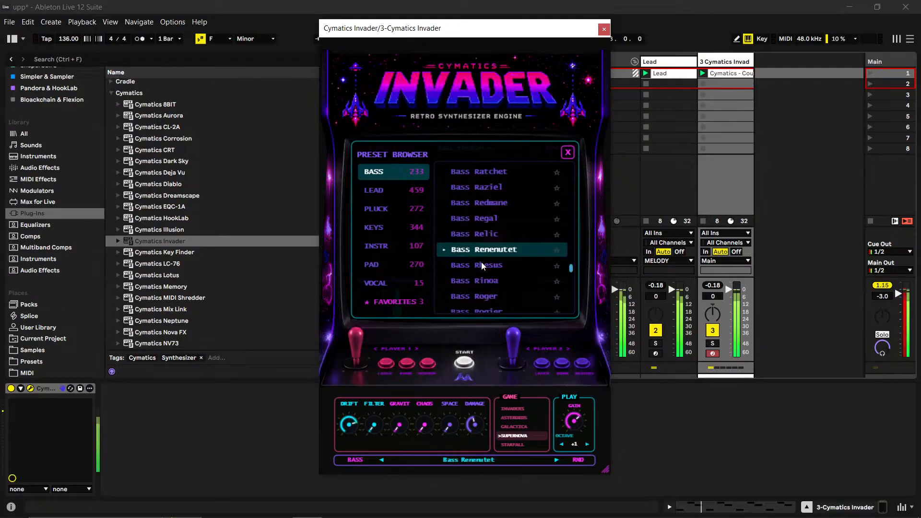
{"action": "left_click", "coordinate": [481, 264]}
{"action": "left_click", "coordinate": [491, 282]}
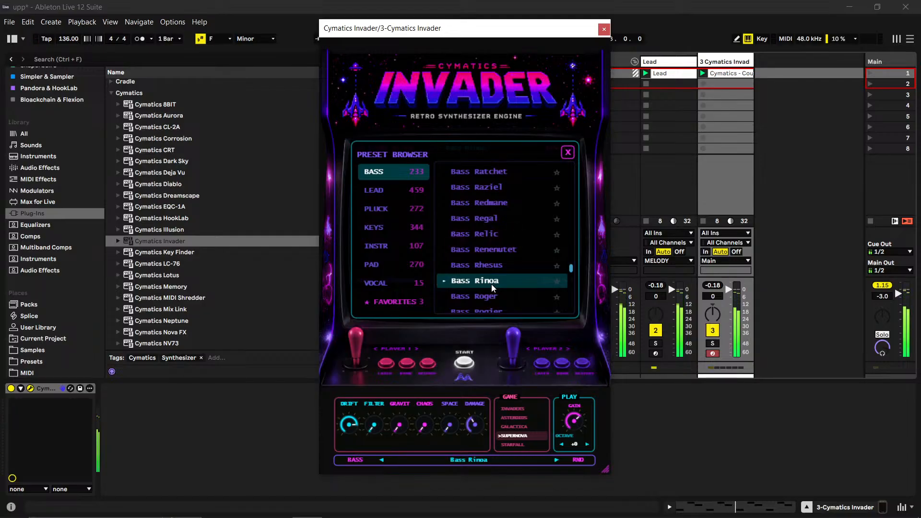
{"action": "left_click", "coordinate": [497, 294]}
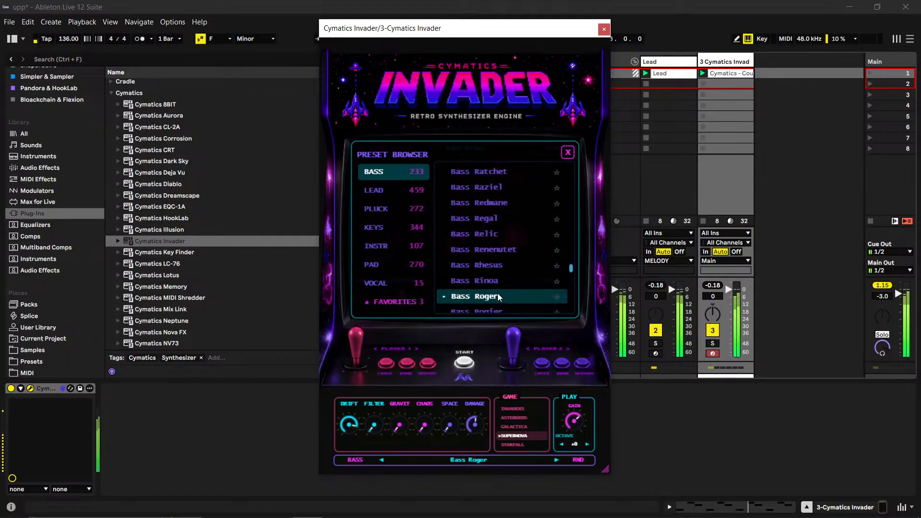
- Audition the Bass Rogier preset and load Bass Sam on the third track's Invader
{"action": "scroll", "coordinate": [488, 252], "scroll_direction": "down", "scroll_amount": 1}
{"action": "left_click", "coordinate": [484, 263]}
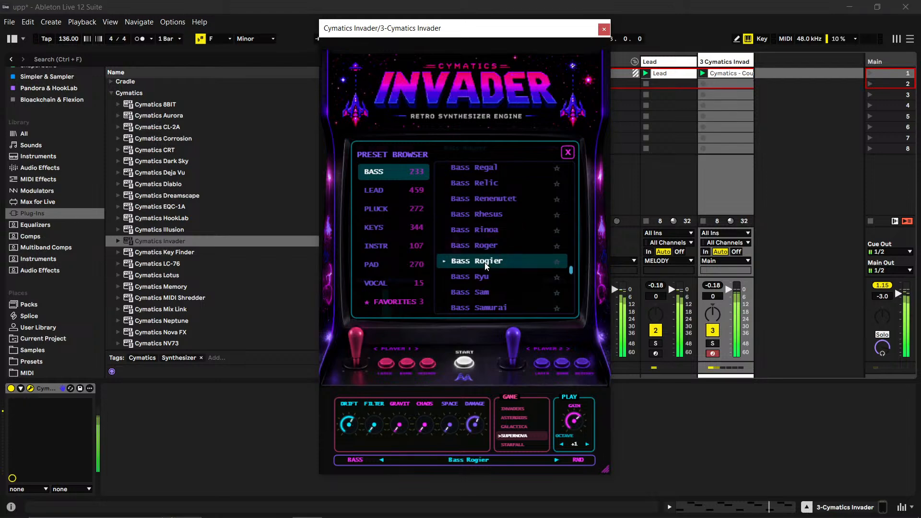
{"action": "left_click", "coordinate": [485, 294]}
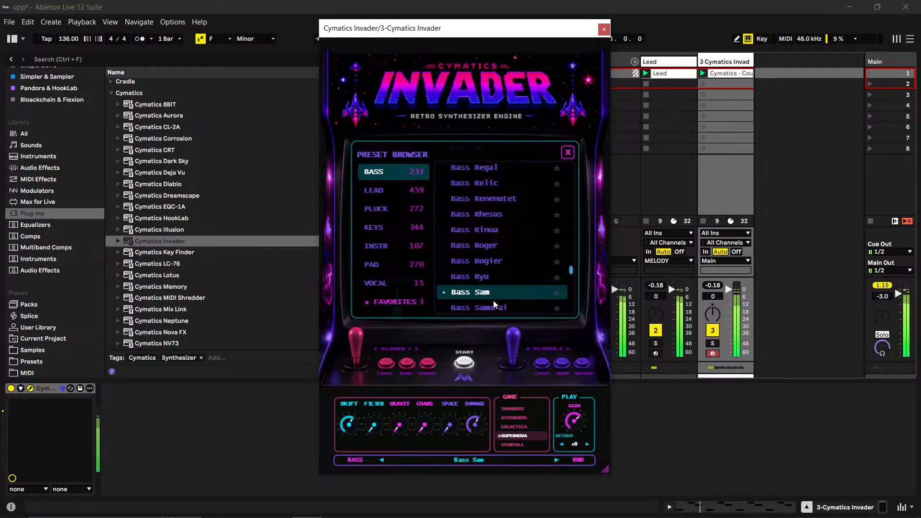
- Audition the Bass Samurai preset, switch back to Bass Sam and close the Invader window
{"action": "left_click", "coordinate": [493, 306]}
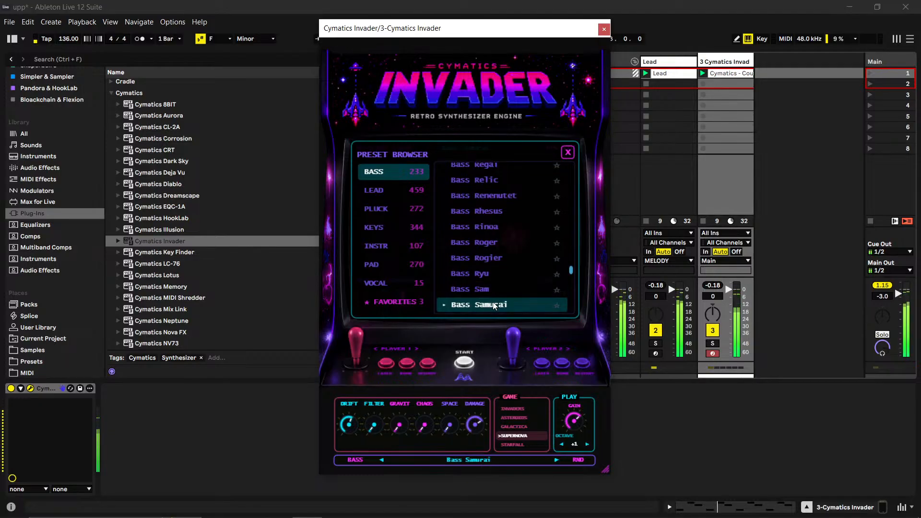
{"action": "left_click", "coordinate": [490, 291]}
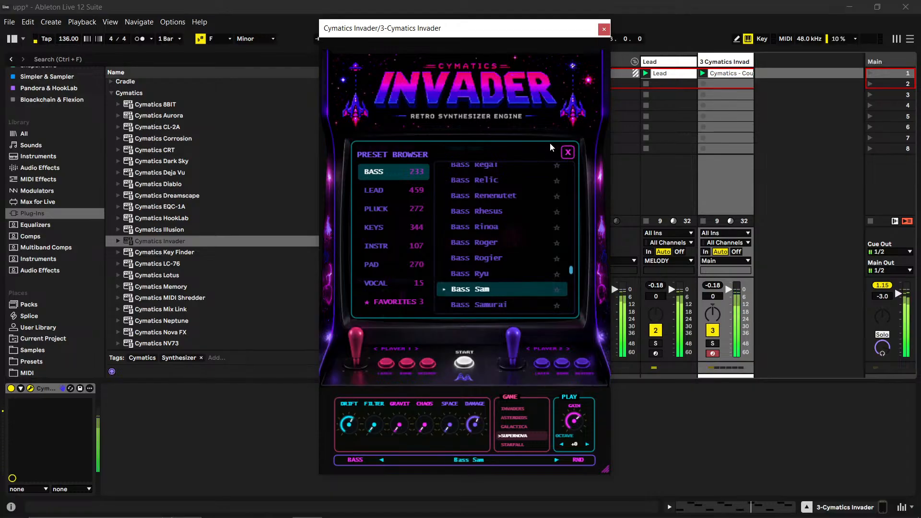
{"action": "left_click", "coordinate": [605, 29]}
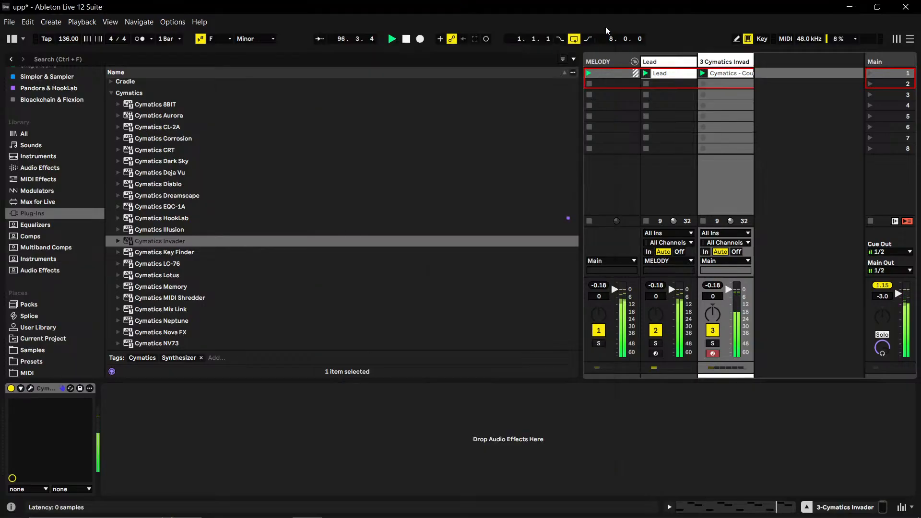
- Unfold the note view of the third track's Count Up clip and try its notes an octave lower before restoring their pitch
{"action": "double_click", "coordinate": [712, 73]}
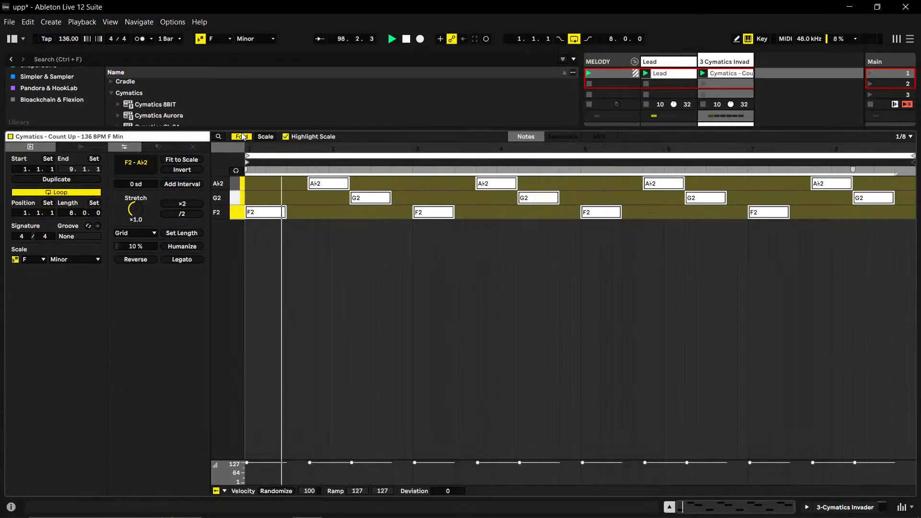
{"action": "key", "text": "f"}
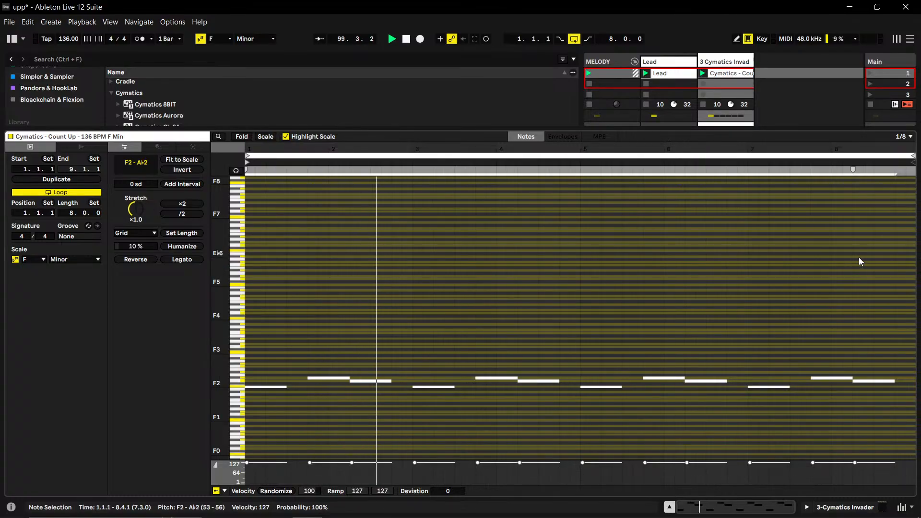
{"action": "key", "text": "shift+Down"}
{"action": "key", "text": "shift+Up"}
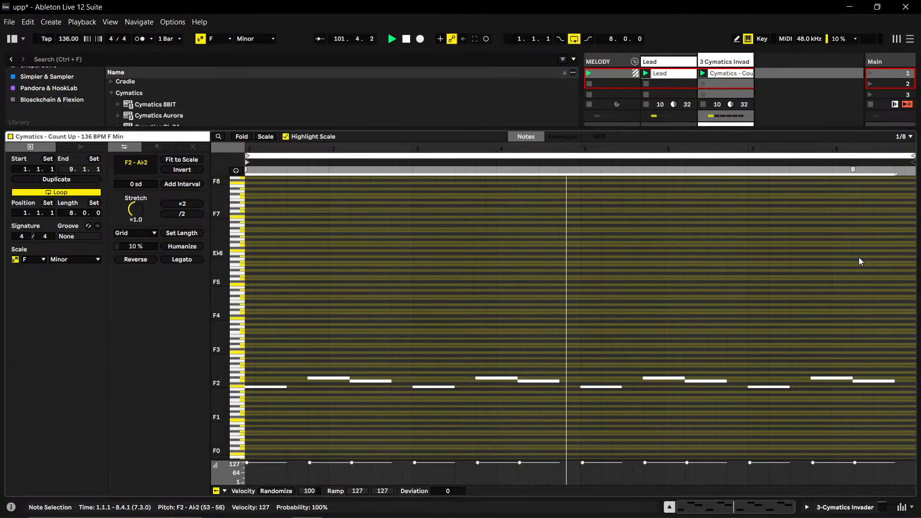
- Reopen the third track's Invader and audition the Bass Seth and Bass Simon presets from its preset browser
{"action": "left_click", "coordinate": [731, 63]}
{"action": "left_click", "coordinate": [731, 63]}
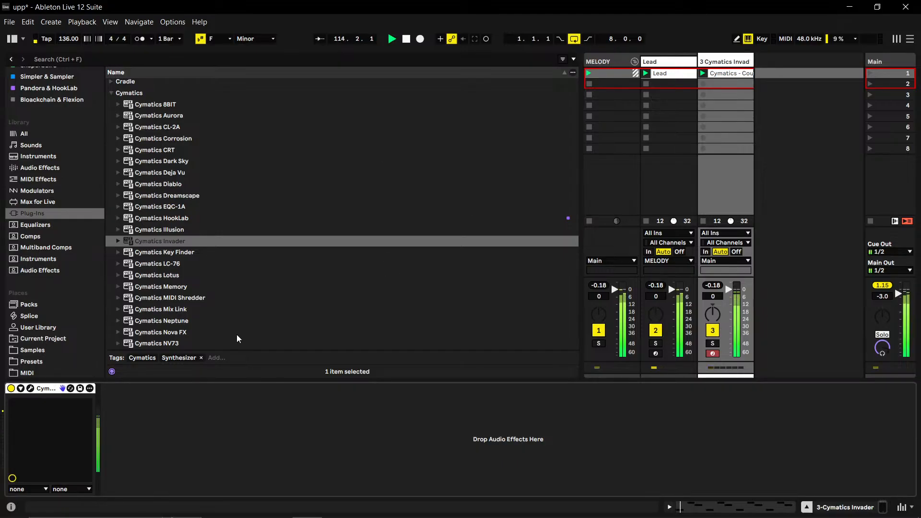
{"action": "left_click", "coordinate": [30, 388]}
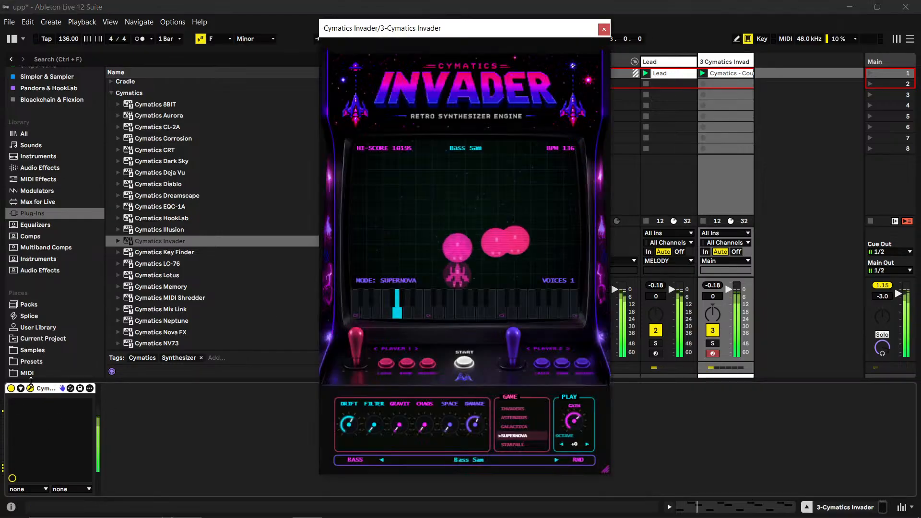
{"action": "left_click", "coordinate": [468, 146]}
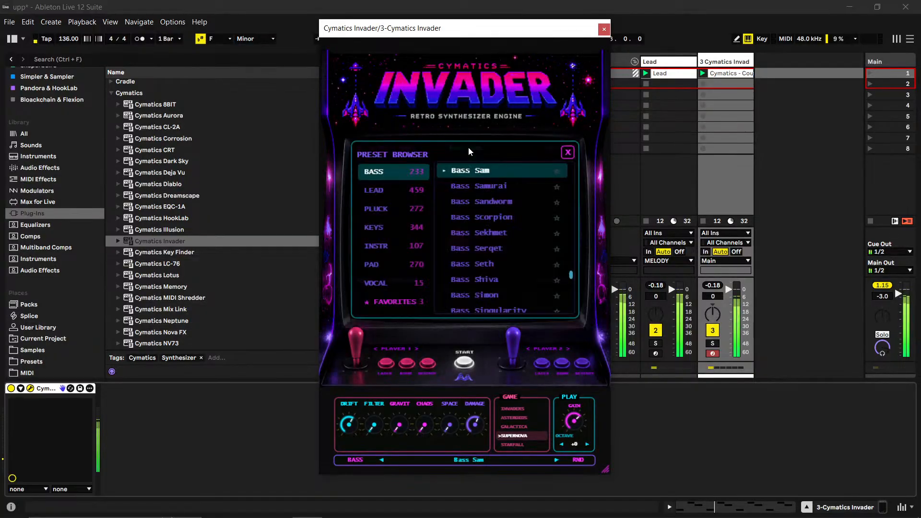
{"action": "left_click", "coordinate": [491, 261]}
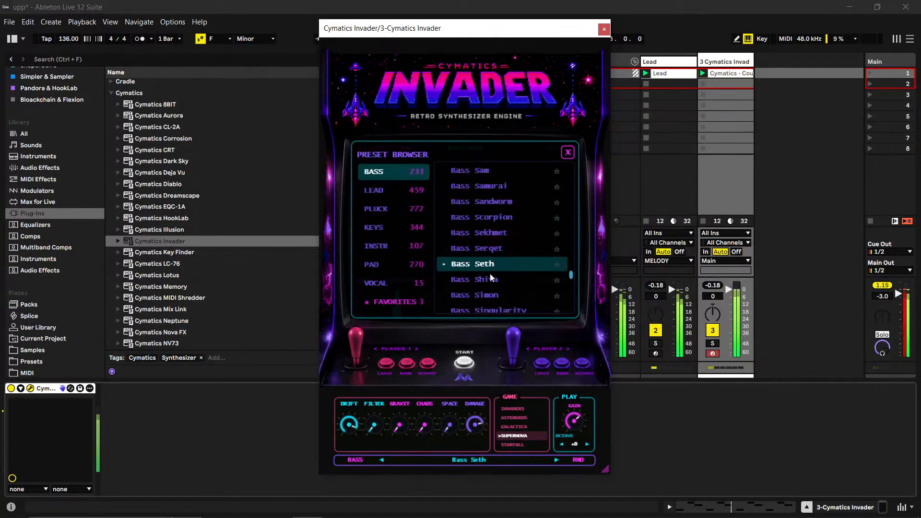
{"action": "left_click", "coordinate": [490, 296]}
- Audition the Bass Sopdu preset, load Bass Specter on the third track's Invader and close the preset browser
{"action": "scroll", "coordinate": [487, 274], "scroll_direction": "down", "scroll_amount": 3}
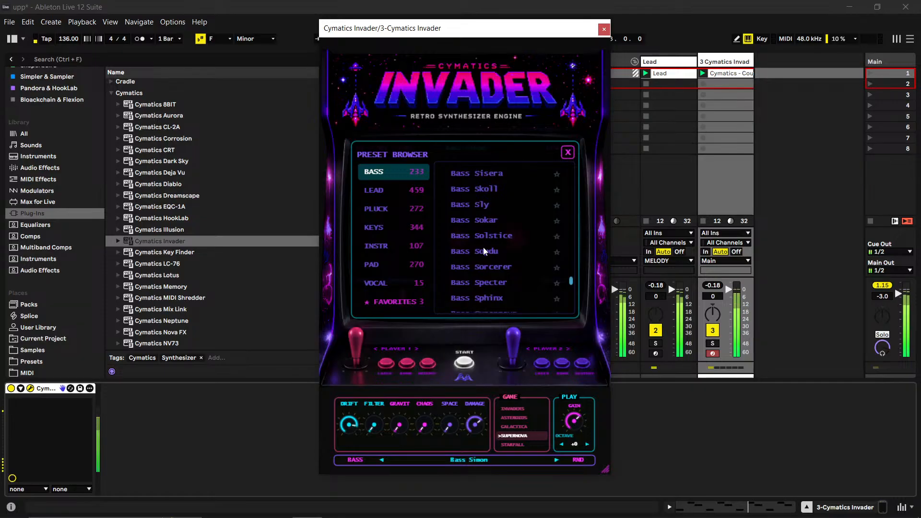
{"action": "left_click", "coordinate": [483, 249]}
{"action": "left_click", "coordinate": [480, 279]}
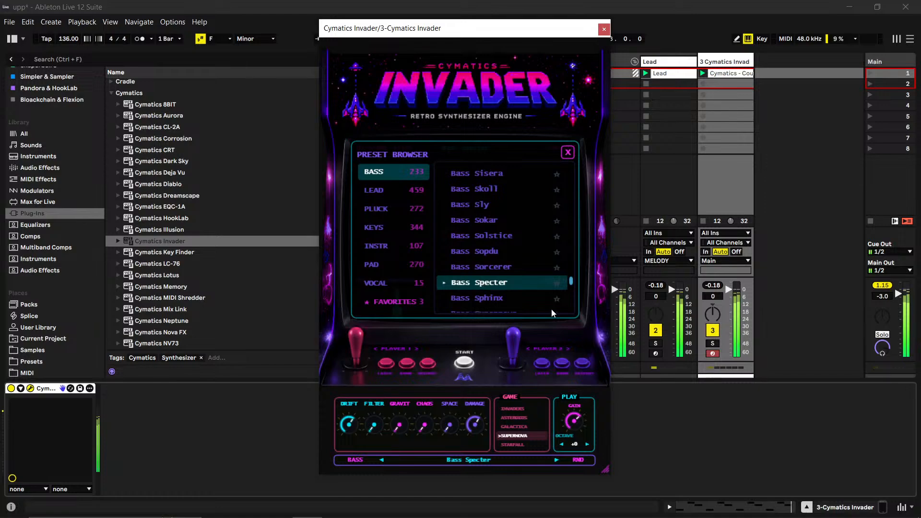
{"action": "left_click", "coordinate": [568, 152]}
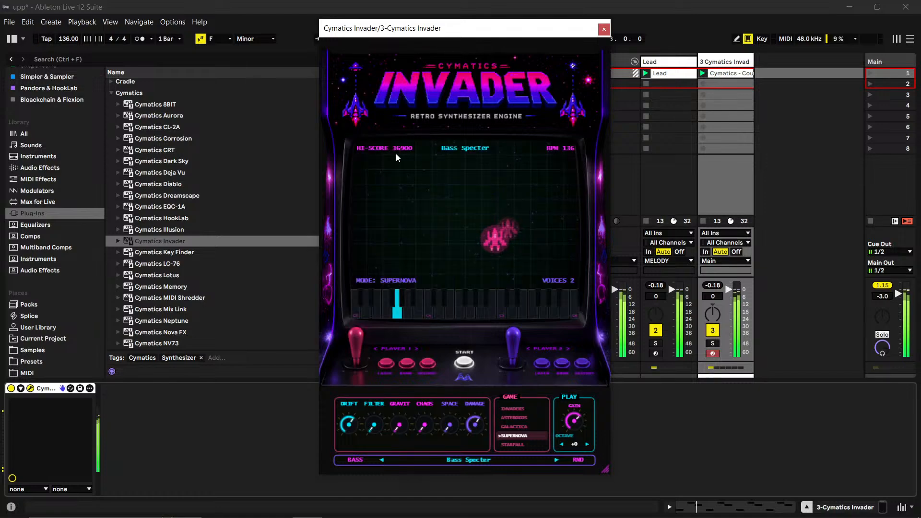
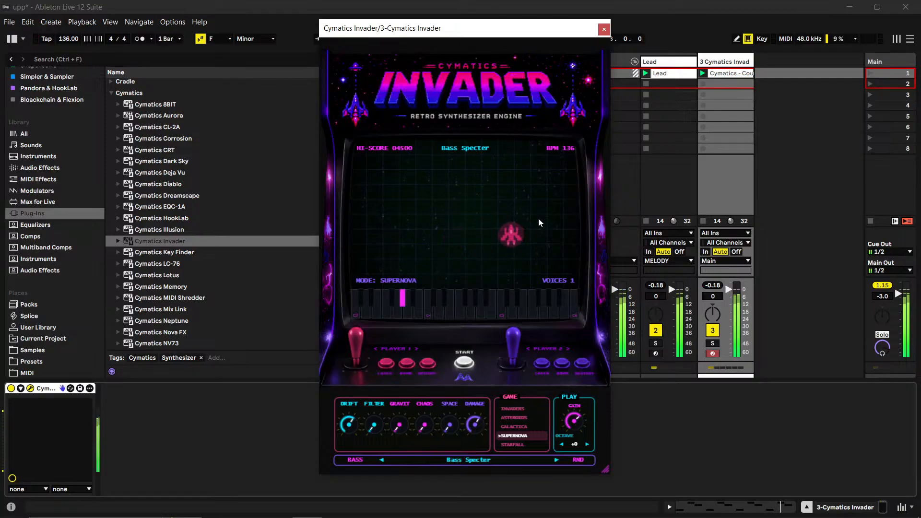
- Mark Bass Specter as a favorite in Invader's preset browser and close the plug-in window
{"action": "left_click", "coordinate": [463, 148]}
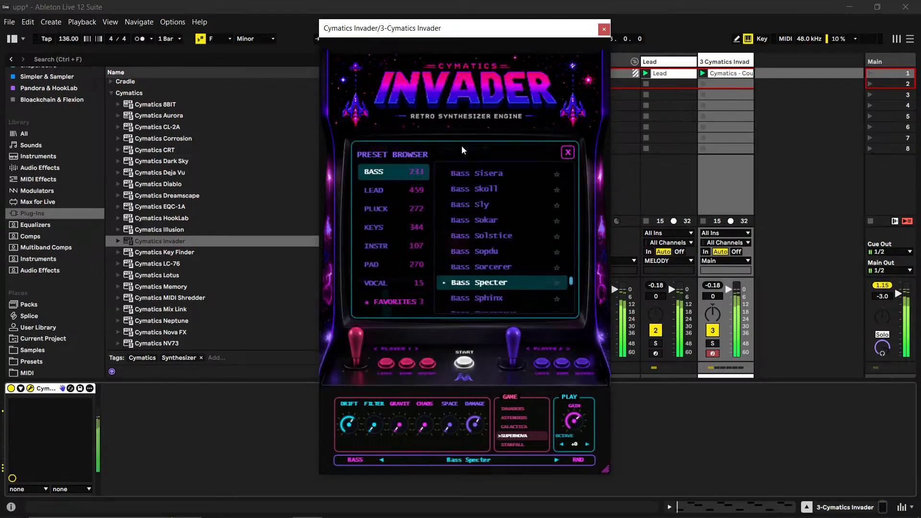
{"action": "left_click", "coordinate": [557, 283]}
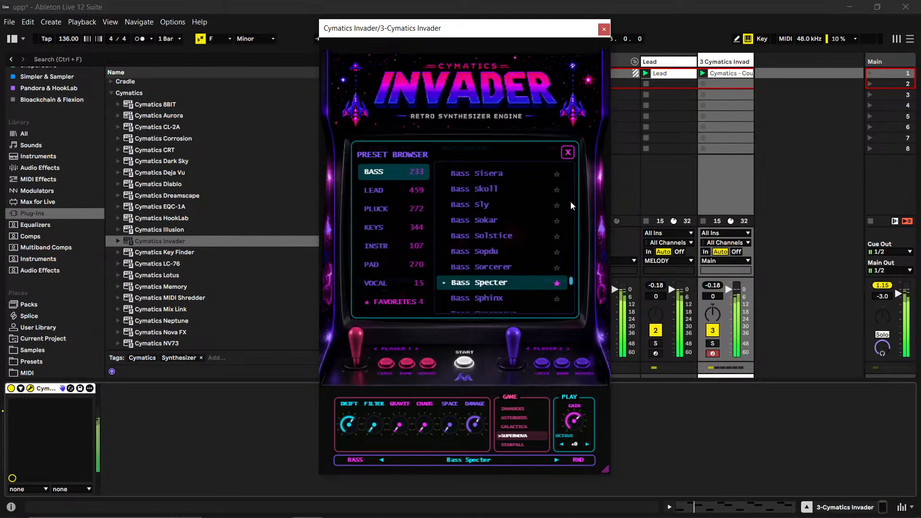
{"action": "left_click", "coordinate": [568, 152]}
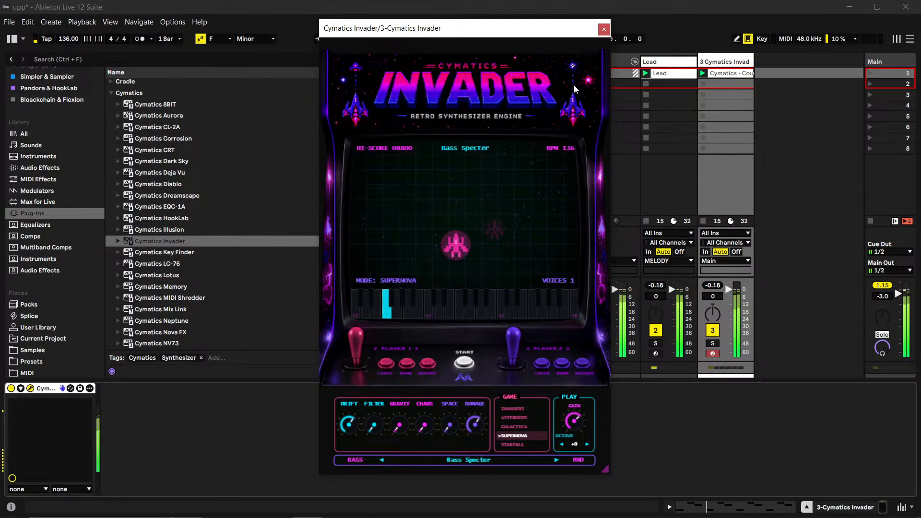
{"action": "left_click", "coordinate": [603, 28]}
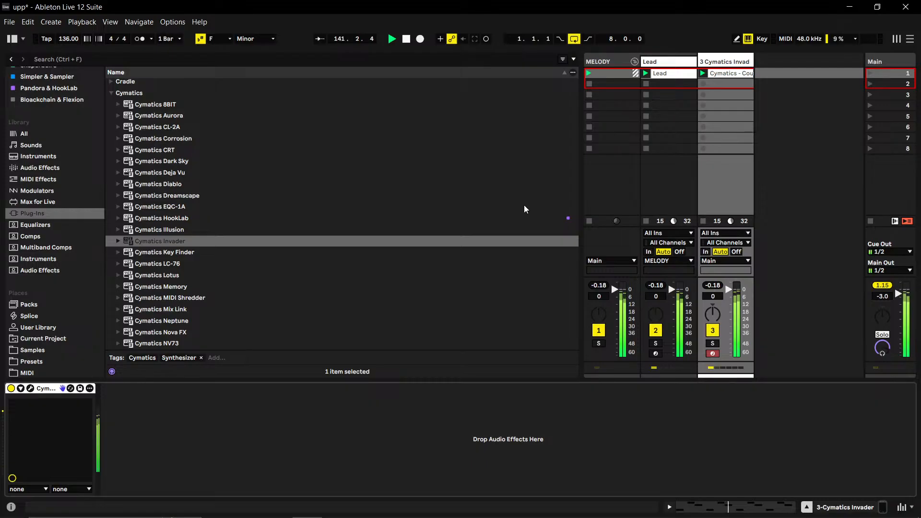
- Rename the third track's Count Up clip as Bass
{"action": "right_click", "coordinate": [731, 77]}
{"action": "left_click", "coordinate": [763, 132]}
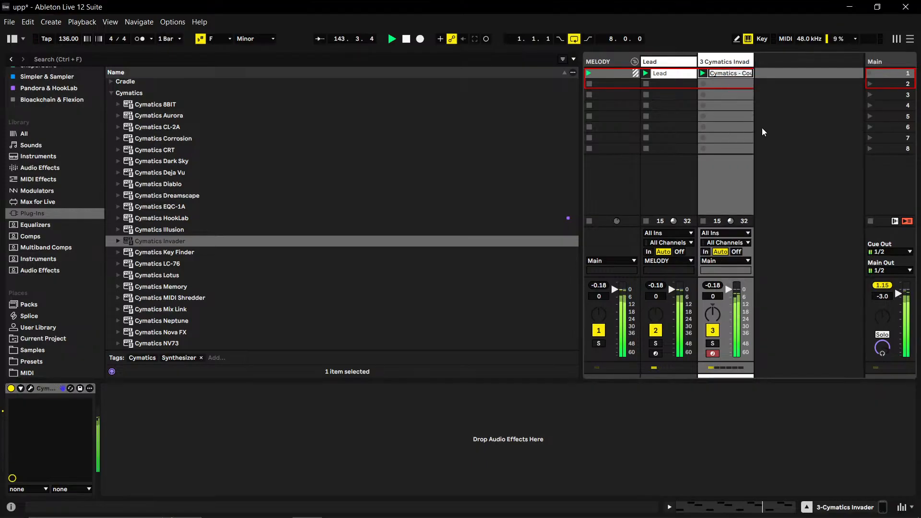
{"action": "type", "text": "Bass"}
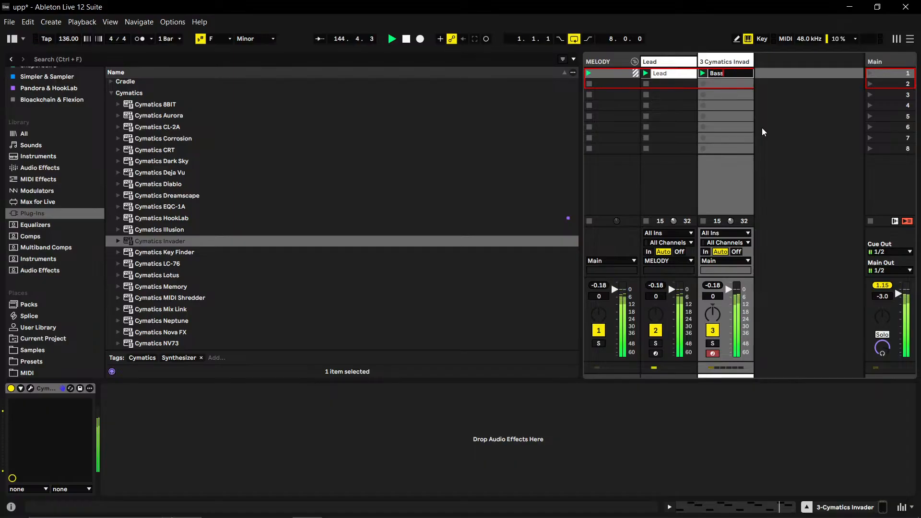
{"action": "key", "text": "Return"}
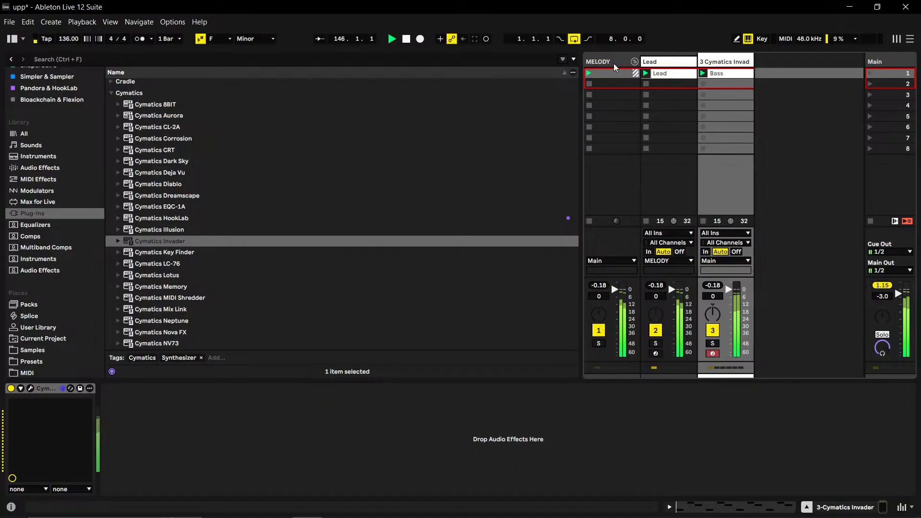
- Fold the MELODY group and rename the Invader bass track as Bass
{"action": "left_click", "coordinate": [634, 61]}
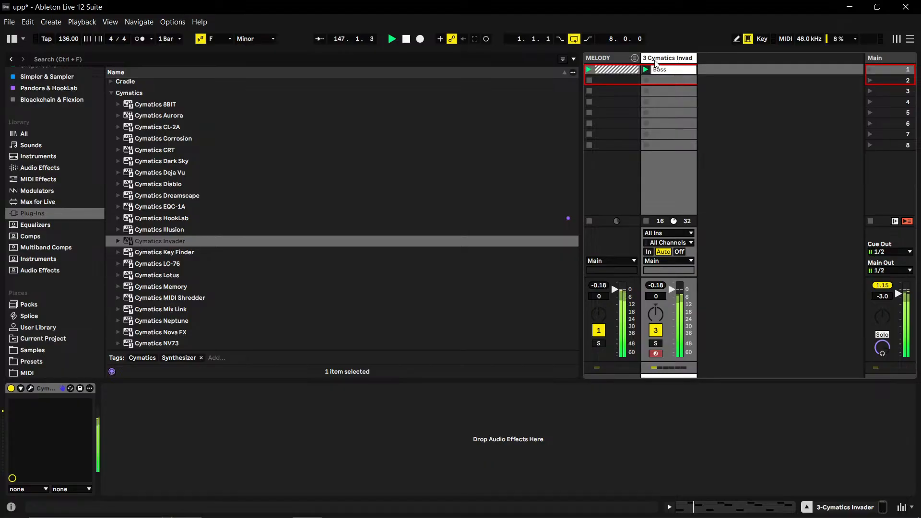
{"action": "right_click", "coordinate": [655, 62]}
{"action": "left_click", "coordinate": [677, 104]}
{"action": "type", "text": "Bass"}
{"action": "key", "text": "Return"}
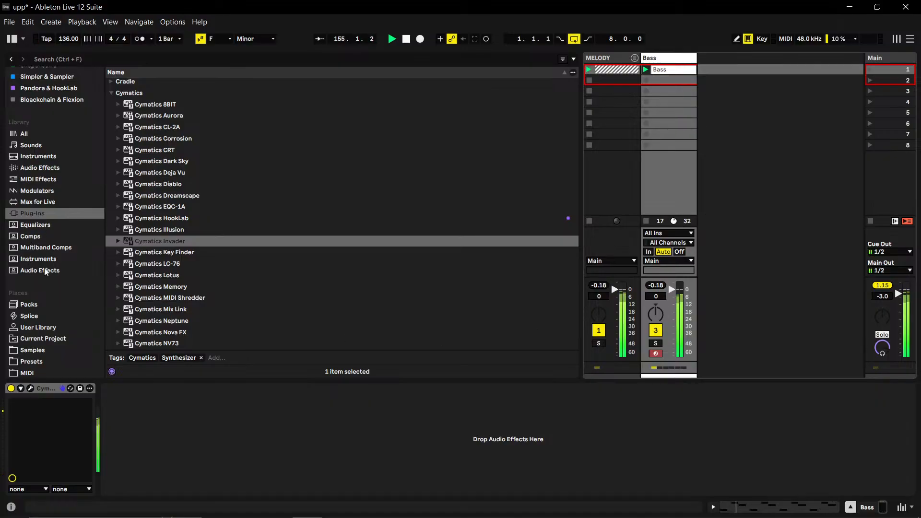
- Search the browser for "mono" and narrow the results to audio effects
{"action": "left_click", "coordinate": [153, 58]}
{"action": "type", "text": "mono"}
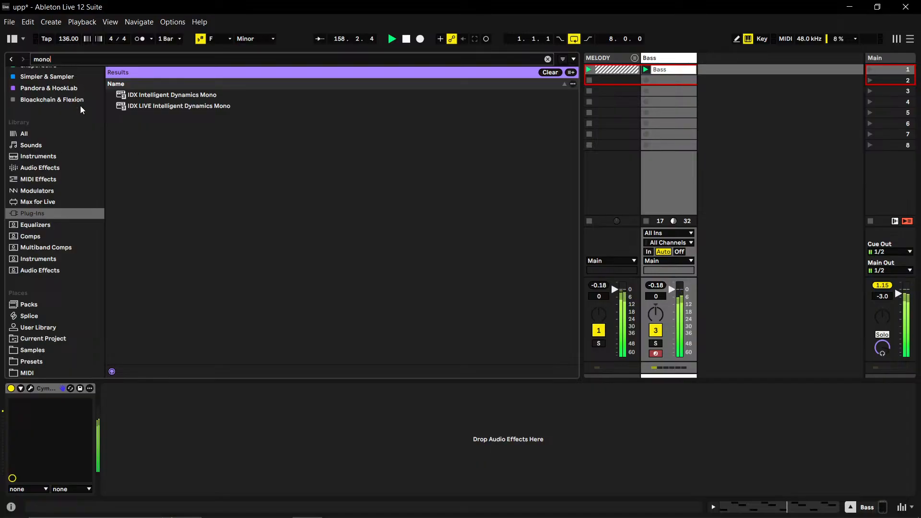
{"action": "left_click", "coordinate": [21, 134]}
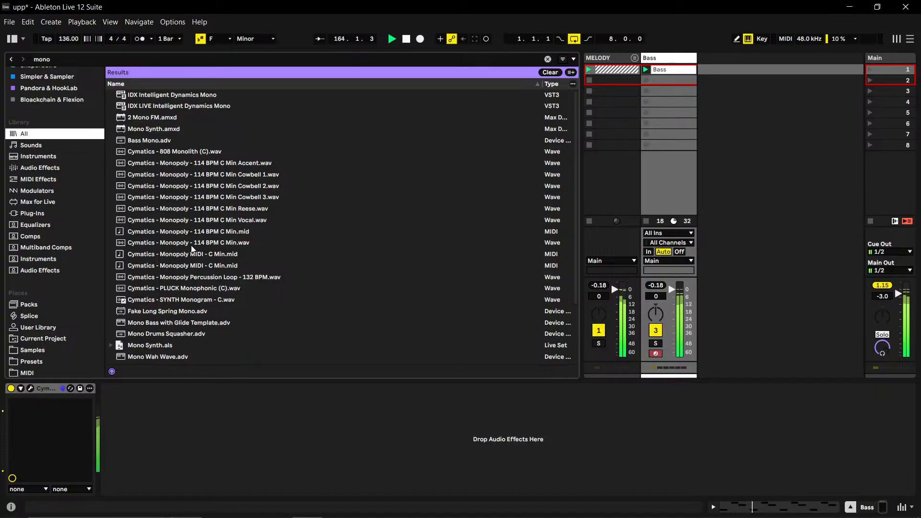
{"action": "scroll", "coordinate": [192, 250], "scroll_direction": "down", "scroll_amount": 2}
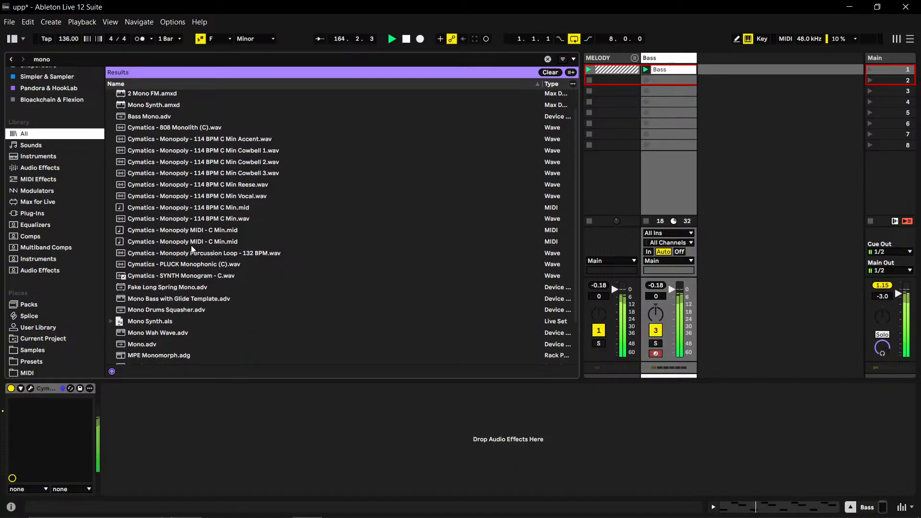
{"action": "left_click", "coordinate": [41, 172]}
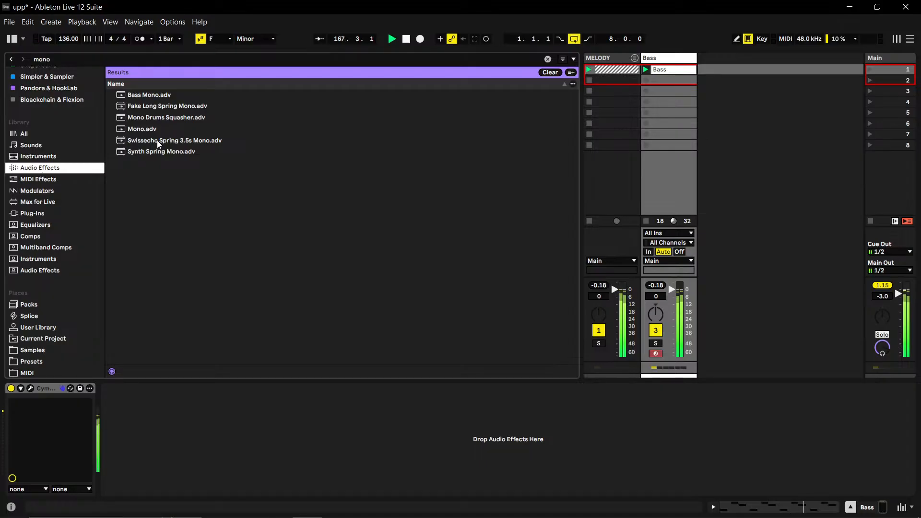
- Add the Mono.adv effect to the Bass track, collapse the device and clear the browser search
{"action": "left_click", "coordinate": [140, 129]}
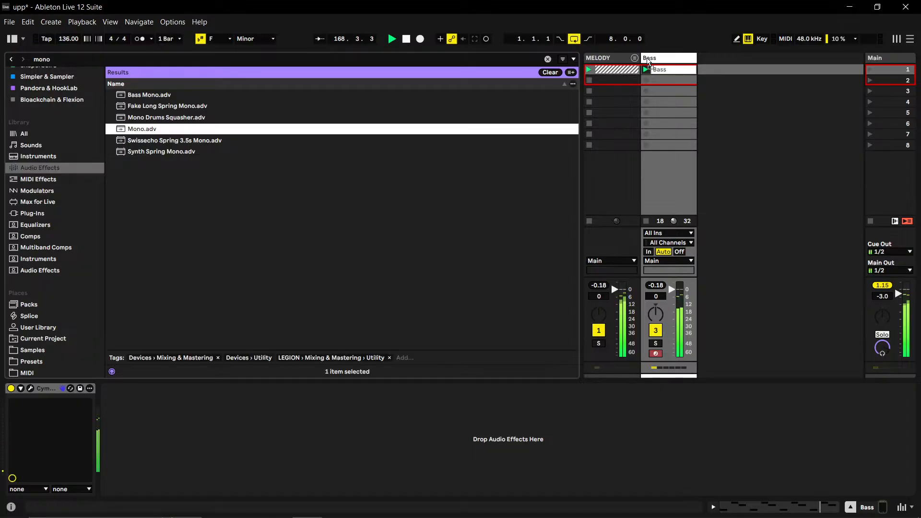
{"action": "left_click_drag", "start_coordinate": [654, 60], "coordinate": [661, 68]}
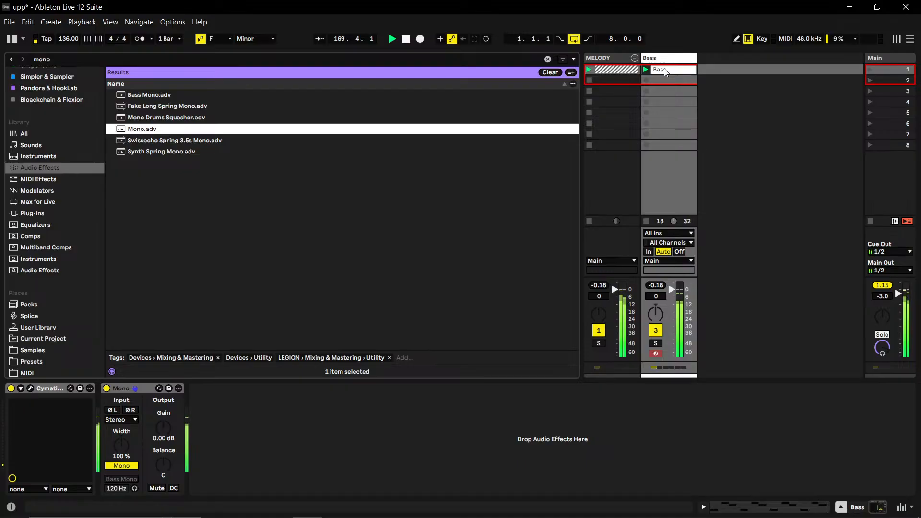
{"action": "double_click", "coordinate": [149, 389]}
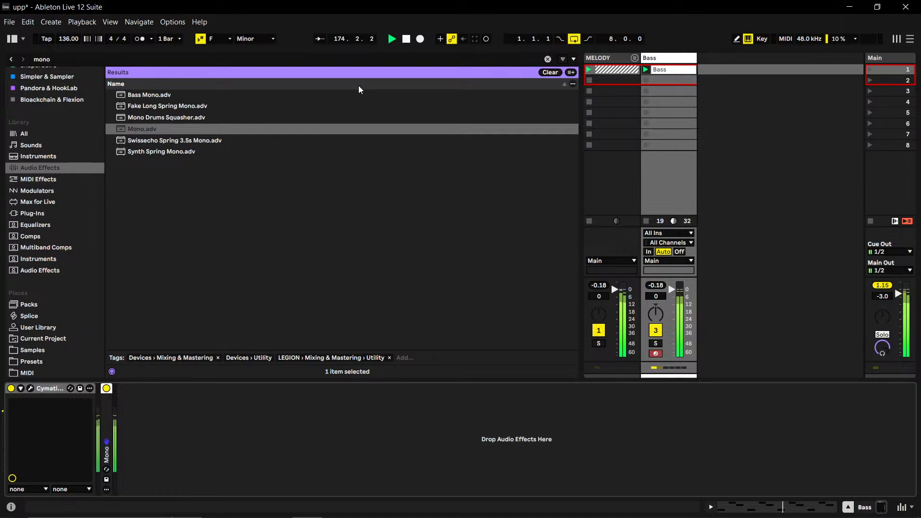
{"action": "left_click", "coordinate": [547, 59]}
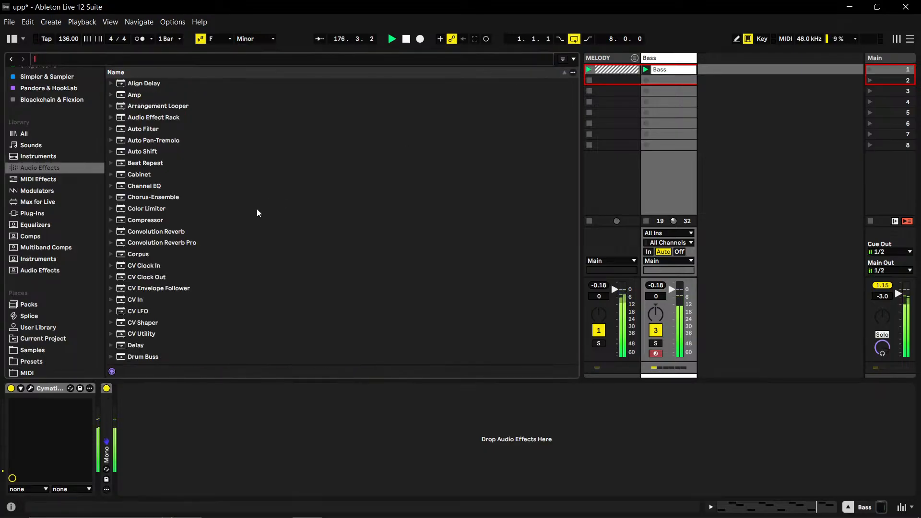
- Bypass the Mono device on the Bass track and turn it back on to compare the sound
{"action": "left_click", "coordinate": [108, 391]}
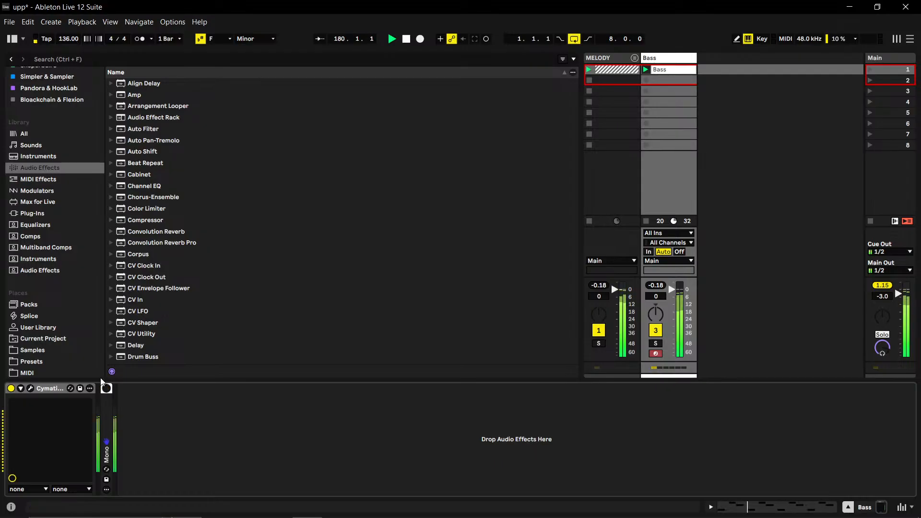
{"action": "left_click", "coordinate": [101, 375]}
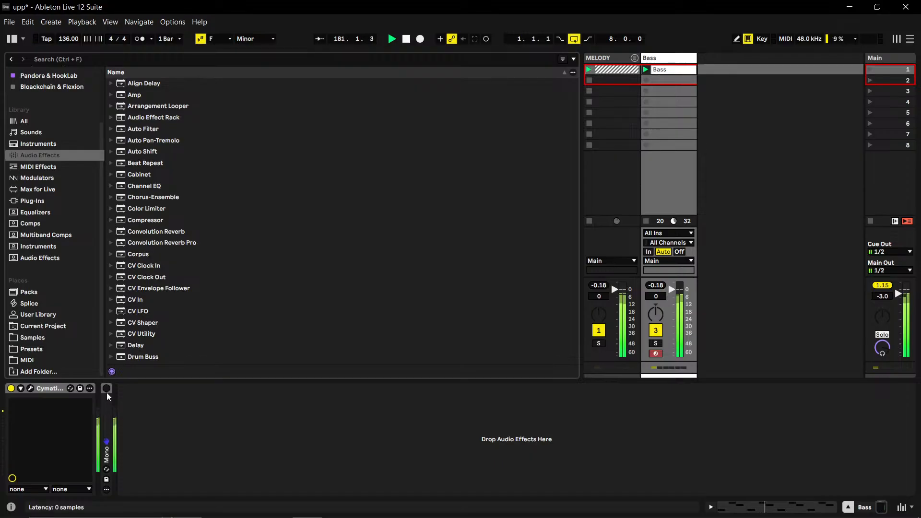
{"action": "left_click", "coordinate": [106, 388]}
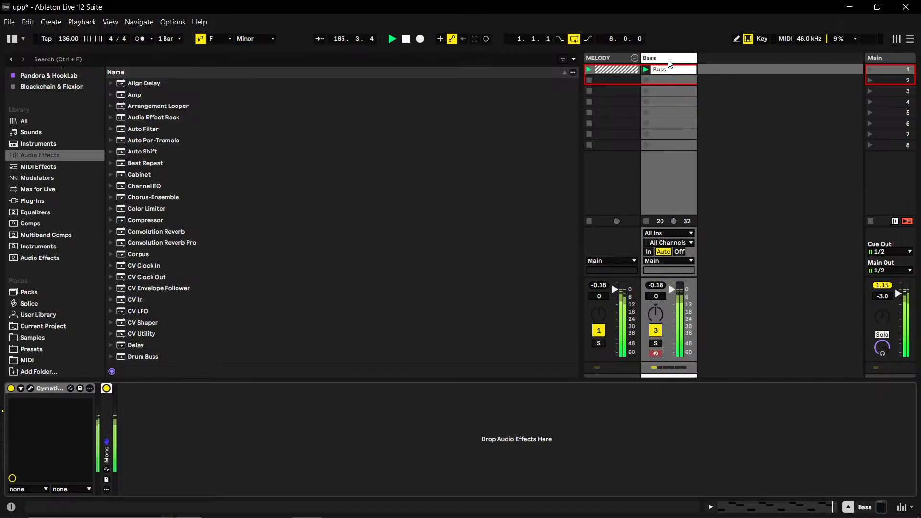
- Put the Bass track in a new group named Low Ends and fold the group
{"action": "right_click", "coordinate": [669, 61]}
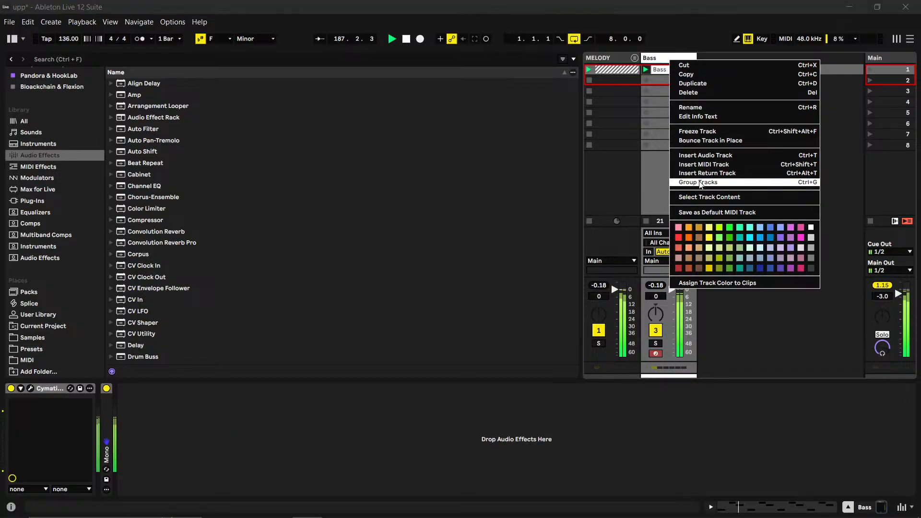
{"action": "left_click", "coordinate": [700, 184]}
{"action": "right_click", "coordinate": [654, 61]}
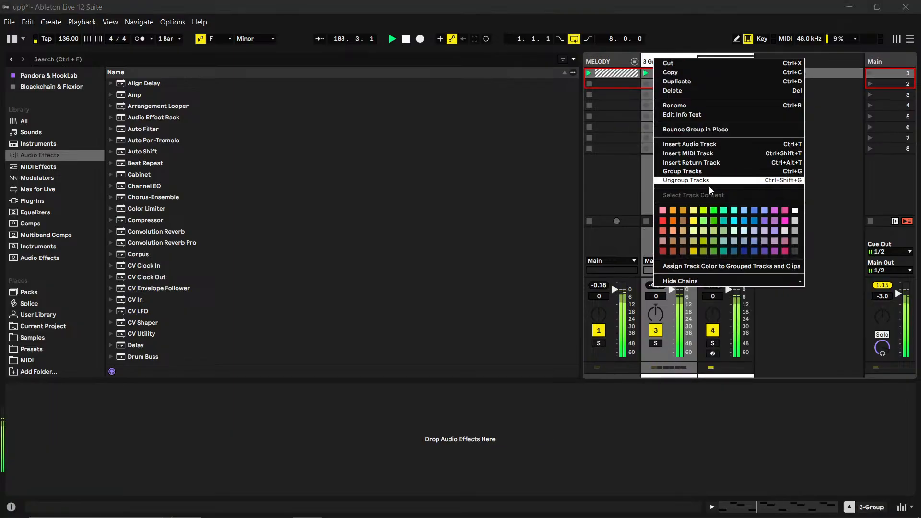
{"action": "left_click", "coordinate": [675, 106]}
{"action": "type", "text": "Low Ends"}
{"action": "key", "text": "Return"}
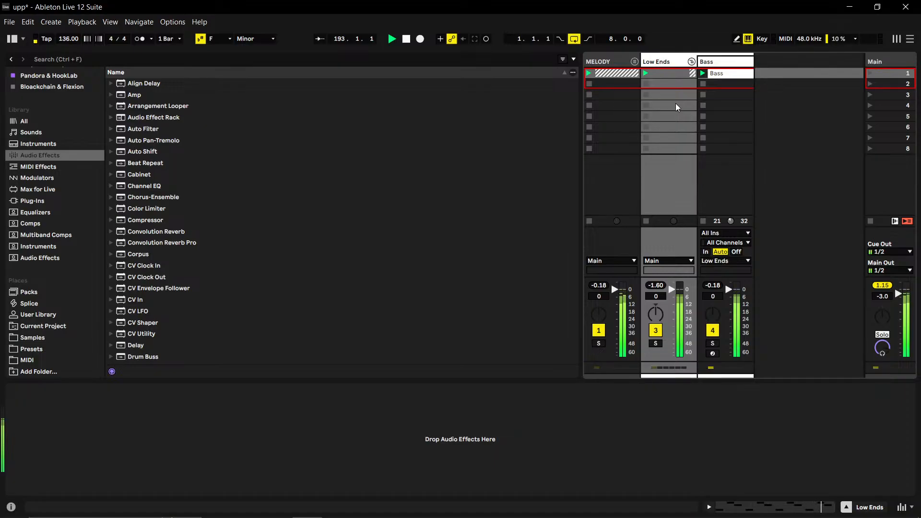
{"action": "left_click", "coordinate": [691, 61]}
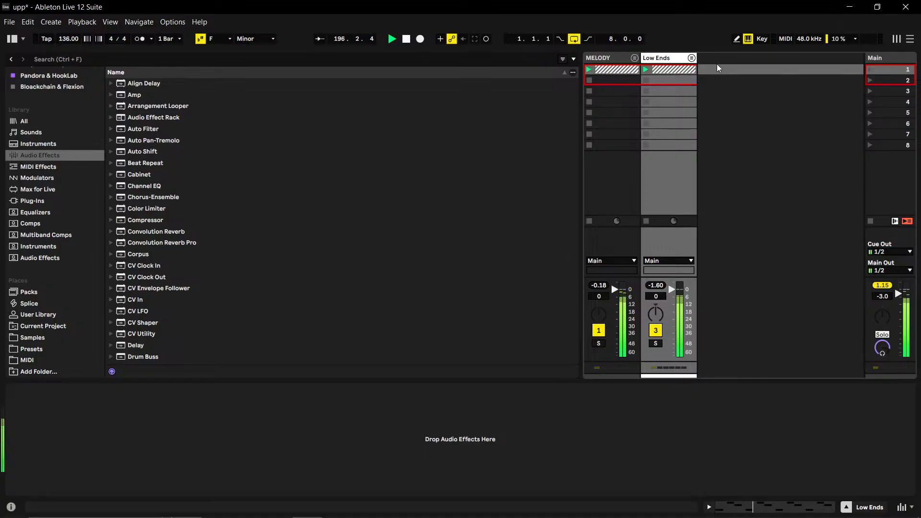
- Unfold the MELODY group and set the Lead track's volume to -4.0 dB
{"action": "left_click", "coordinate": [634, 58]}
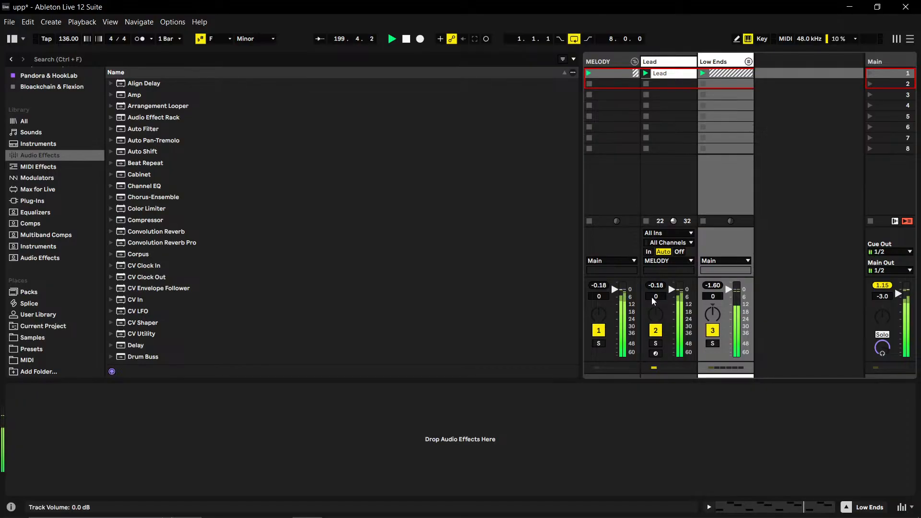
{"action": "mouse_move", "coordinate": [652, 301]}
{"action": "left_mouse_down"}
{"action": "mouse_move", "coordinate": [652, 311]}
{"action": "mouse_move", "coordinate": [661, 295]}
{"action": "left_mouse_up"}
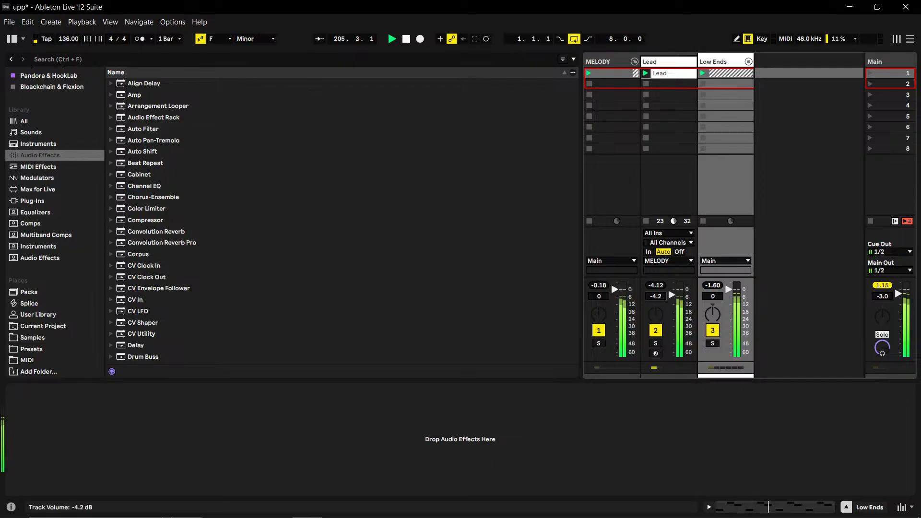
{"action": "left_click_drag", "start_coordinate": [656, 296], "coordinate": [655, 295]}
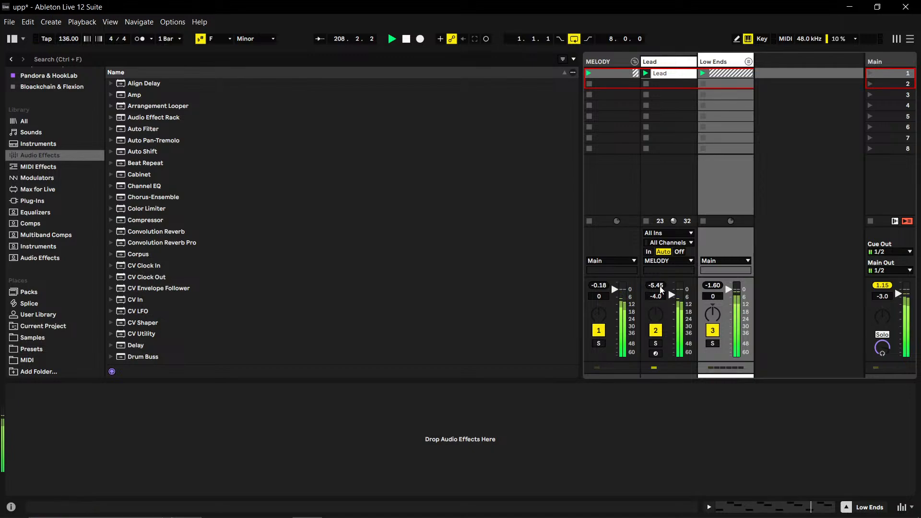
- Review the Lead clip's notes and audition the Count Up Synth and Lead wav stems from the sample library
{"action": "double_click", "coordinate": [671, 75]}
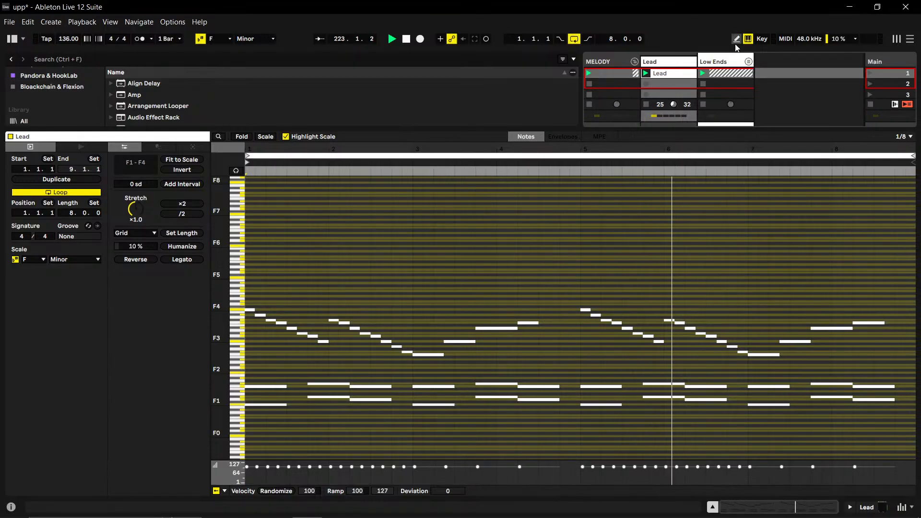
{"action": "double_click", "coordinate": [670, 61]}
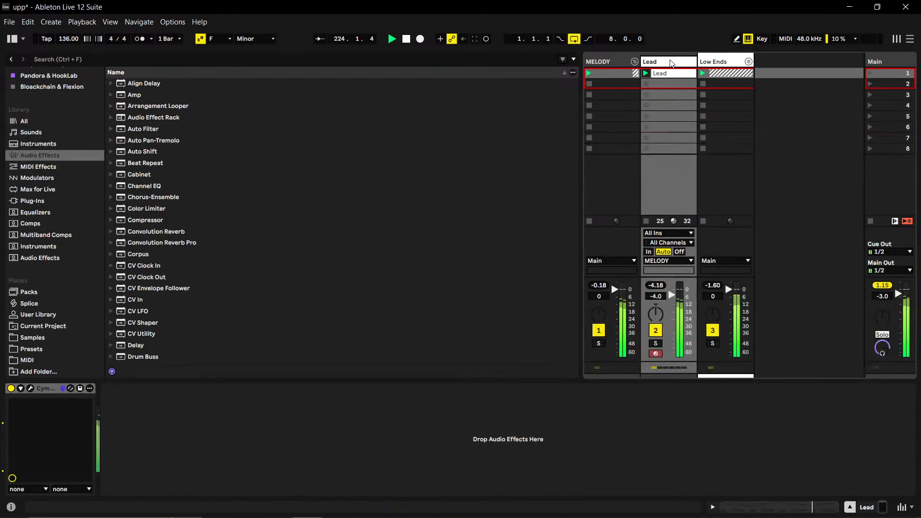
{"action": "left_click", "coordinate": [38, 337]}
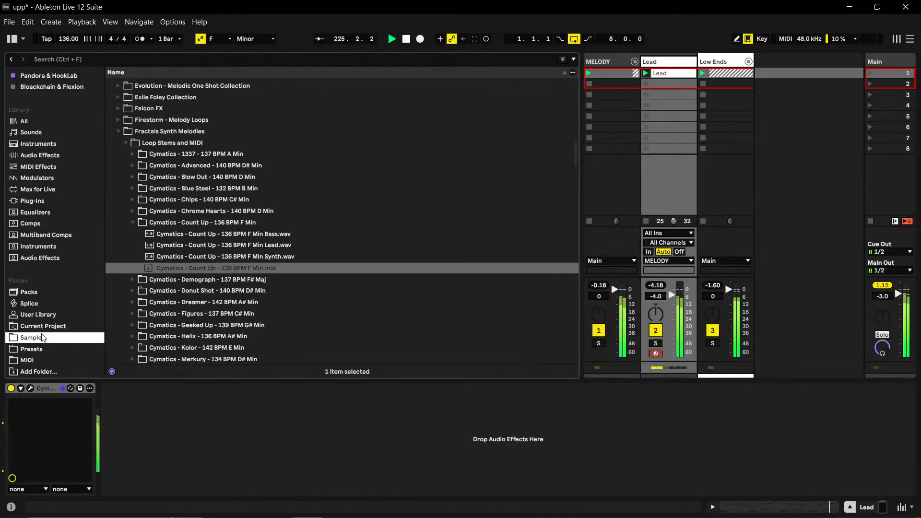
{"action": "left_click", "coordinate": [179, 259]}
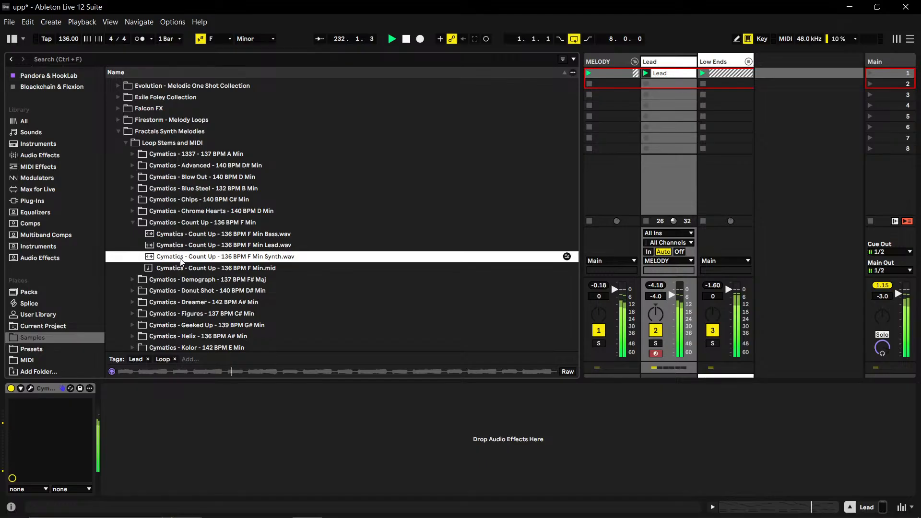
{"action": "left_click", "coordinate": [182, 248]}
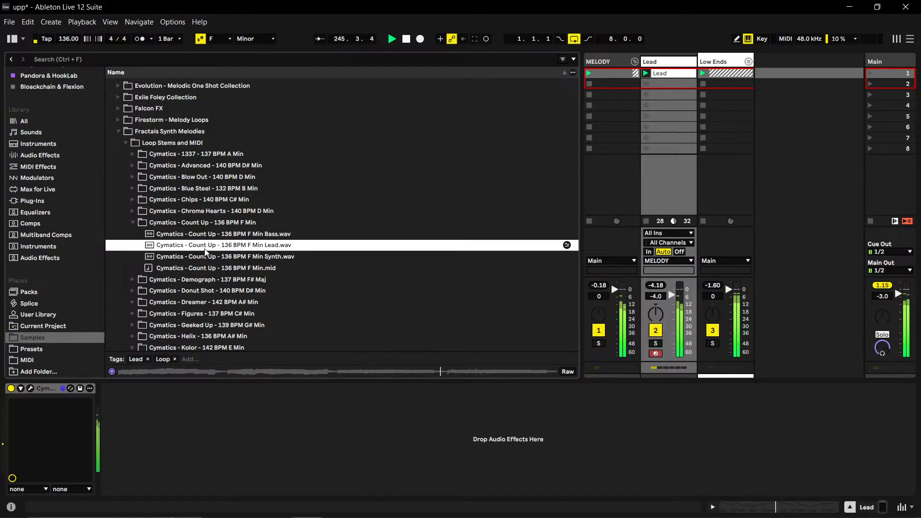
- Add the Count Up F Min Lead.wav stem as a new audio track beside Lead in the MELODY group and open its clip name for editing
{"action": "left_click_drag", "start_coordinate": [205, 248], "coordinate": [823, 99]}
{"action": "left_click_drag", "start_coordinate": [784, 72], "coordinate": [712, 63]}
{"action": "right_click", "coordinate": [728, 73]}
{"action": "left_click", "coordinate": [764, 129]}
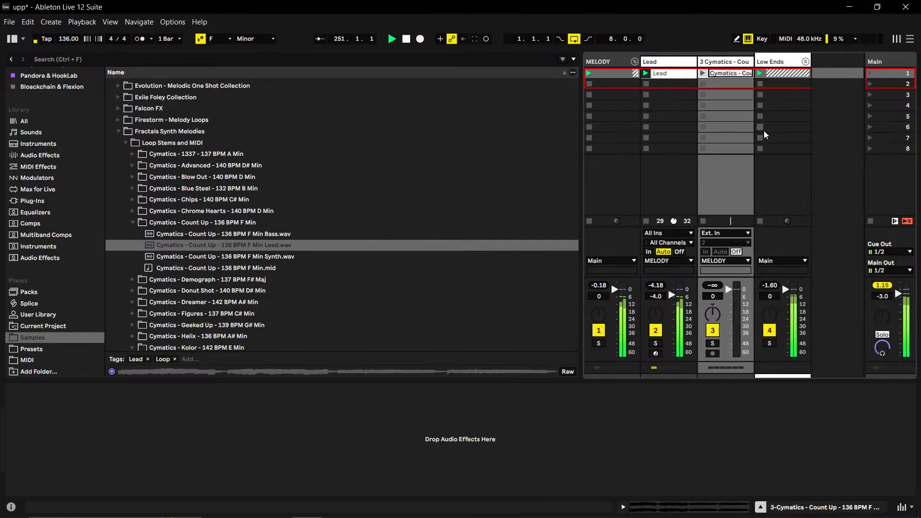
- Set the Lead track's volume to -5.0 dB and rename the newly added Lead stem audio clip as One
{"action": "left_click_drag", "start_coordinate": [672, 295], "coordinate": [672, 297]}
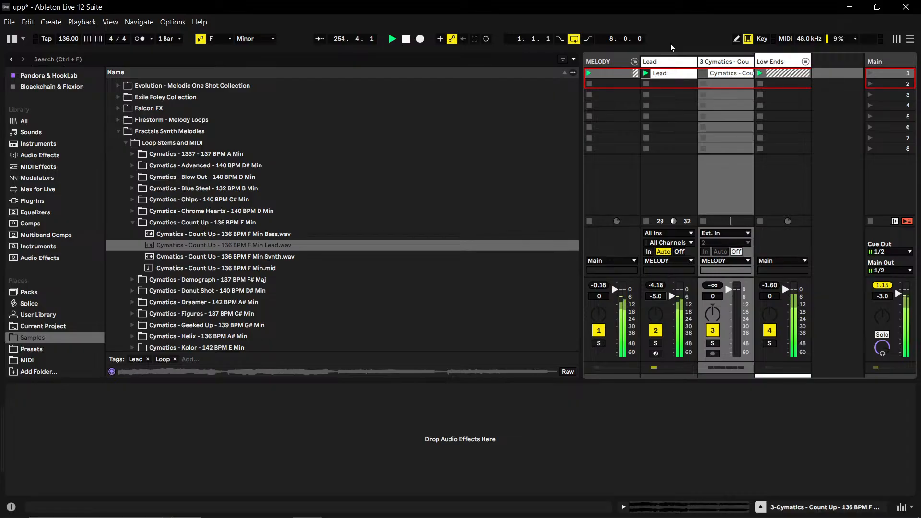
{"action": "right_click", "coordinate": [725, 73]}
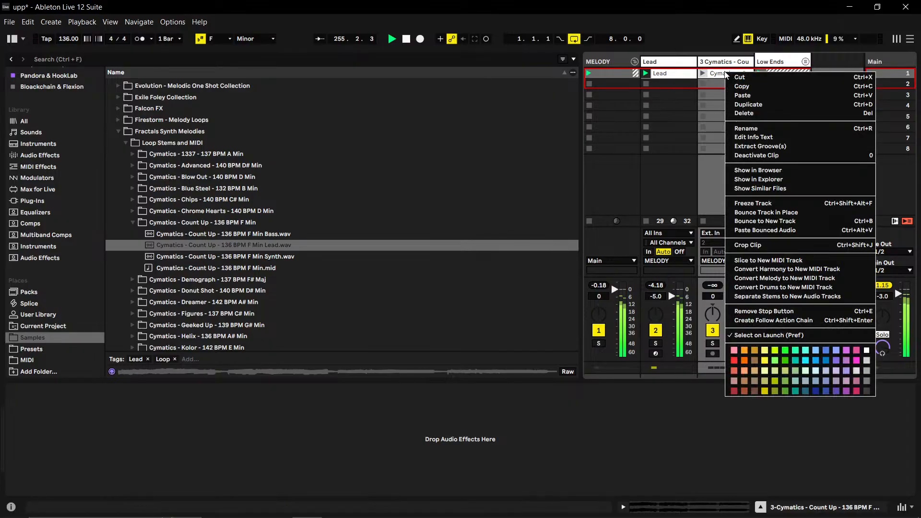
{"action": "left_click", "coordinate": [743, 127]}
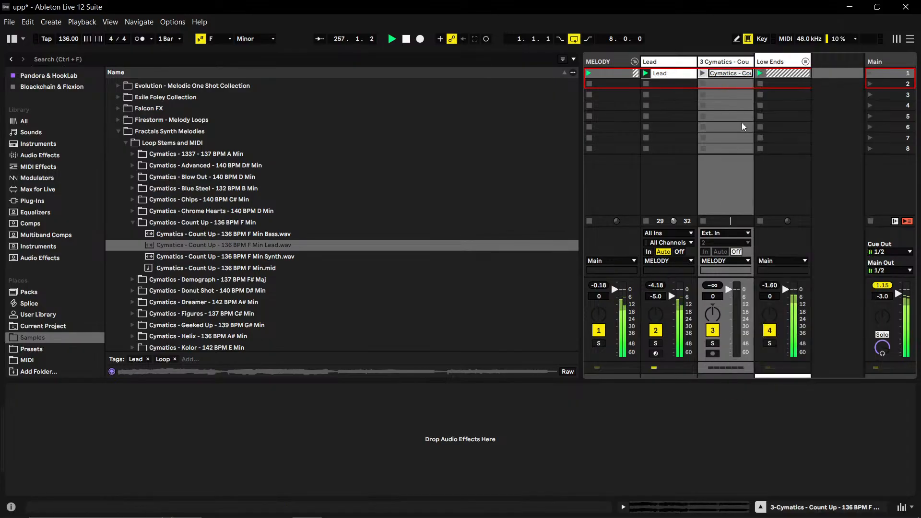
{"action": "type", "text": "One"}
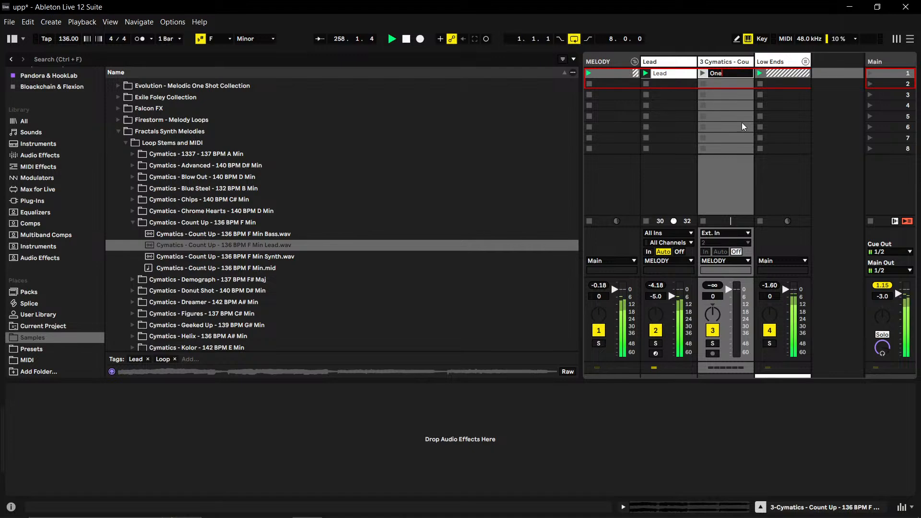
{"action": "key", "text": "Return"}
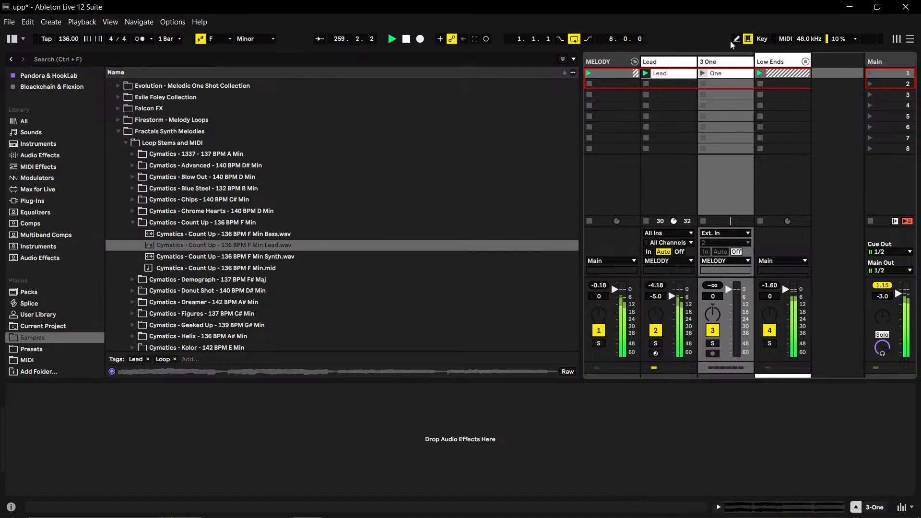
- Remove the number prefix from the stem's audio track so that its name is just One
{"action": "right_click", "coordinate": [717, 61]}
{"action": "left_click", "coordinate": [729, 113]}
{"action": "left_click", "coordinate": [704, 64]}
{"action": "key", "text": "BackSpace"}
{"action": "key", "text": "BackSpace"}
- Move the One track ahead of Lead inside the MELODY group and launch its clip
{"action": "right_click", "coordinate": [674, 63]}
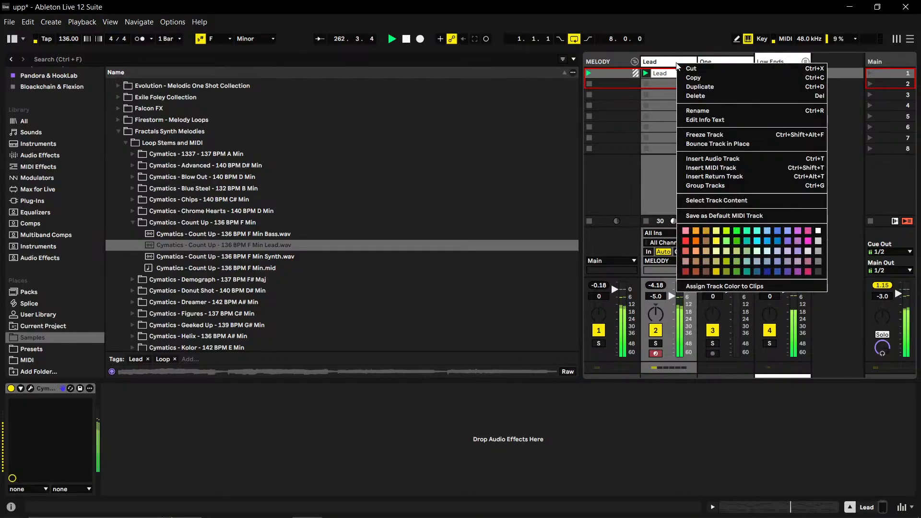
{"action": "left_click", "coordinate": [660, 144]}
{"action": "left_click_drag", "start_coordinate": [699, 62], "coordinate": [658, 80]}
{"action": "left_click", "coordinate": [646, 73]}
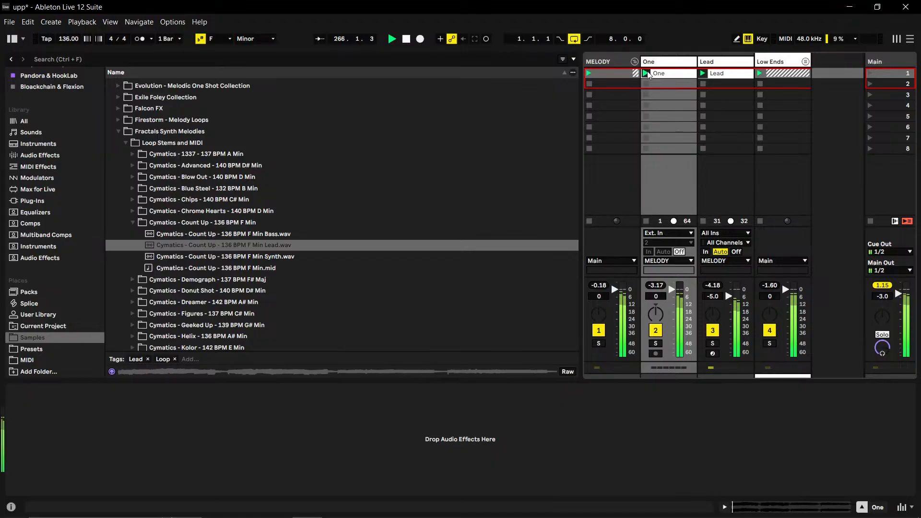
- Set the One track's volume to -3.5 dB and reset its peak level indicator
{"action": "left_click_drag", "start_coordinate": [653, 296], "coordinate": [657, 299]}
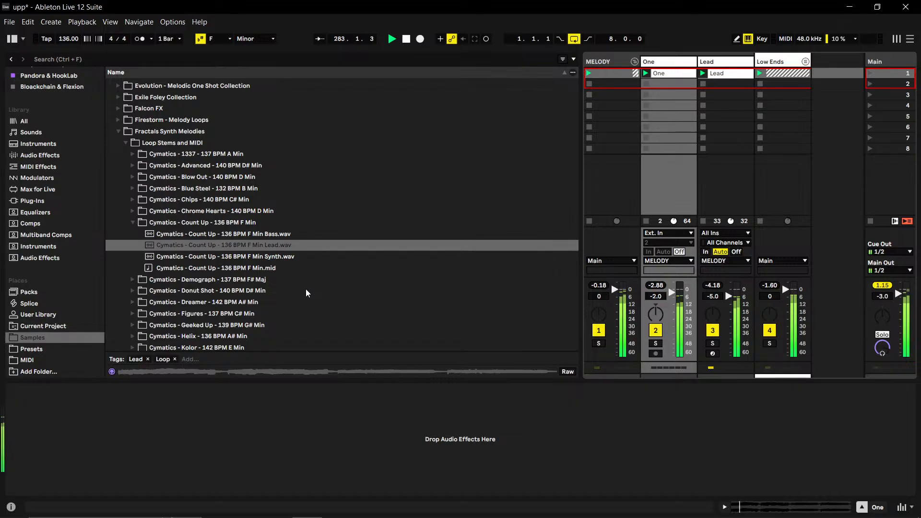
{"action": "left_click_drag", "start_coordinate": [655, 295], "coordinate": [656, 297]}
{"action": "left_click", "coordinate": [655, 287]}
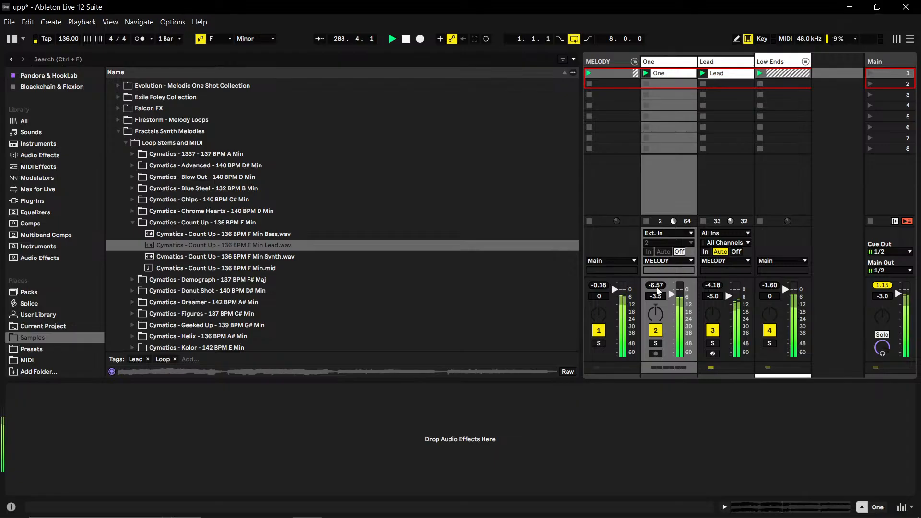
- Compare Lead and One by toggling the tracks off and on, and set the Lead track's volume to -6.0 dB
{"action": "left_click", "coordinate": [717, 286]}
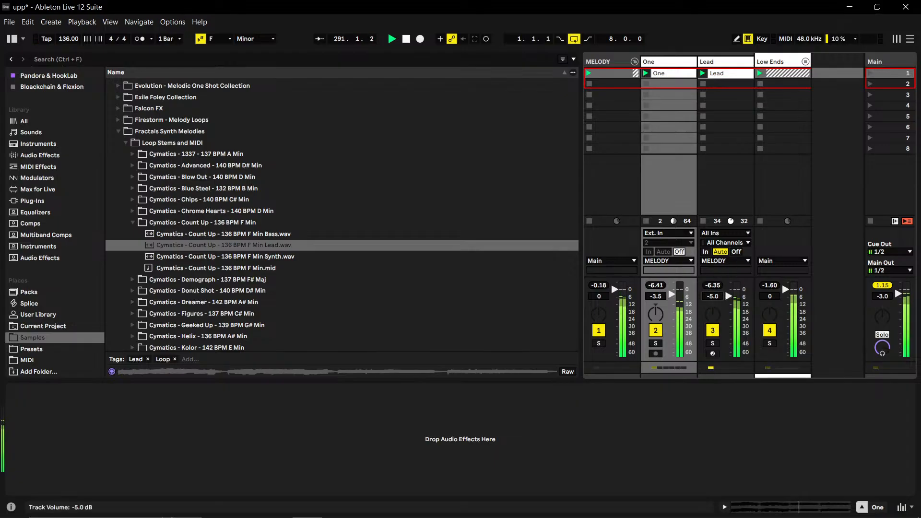
{"action": "left_click_drag", "start_coordinate": [728, 296], "coordinate": [729, 297]}
{"action": "left_click_drag", "start_coordinate": [728, 297], "coordinate": [729, 297]}
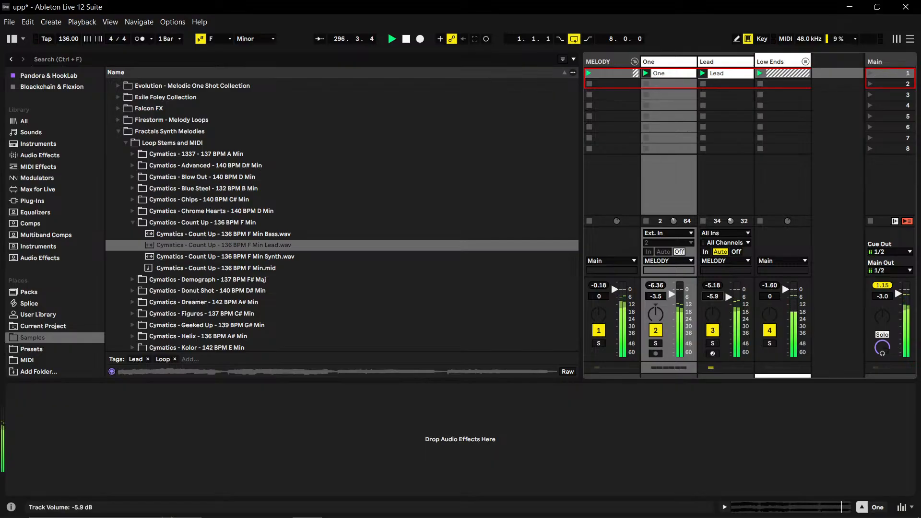
{"action": "left_click_drag", "start_coordinate": [728, 297], "coordinate": [728, 297]}
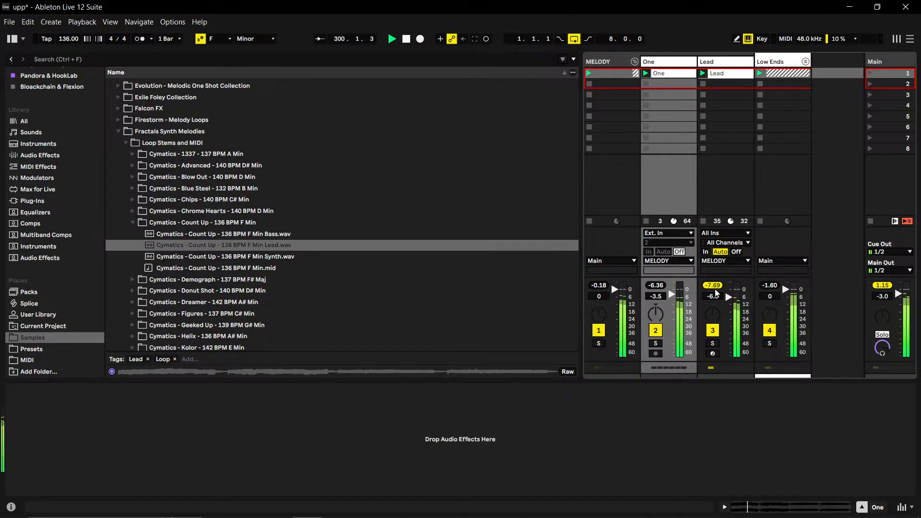
{"action": "left_click_drag", "start_coordinate": [715, 303], "coordinate": [716, 289]}
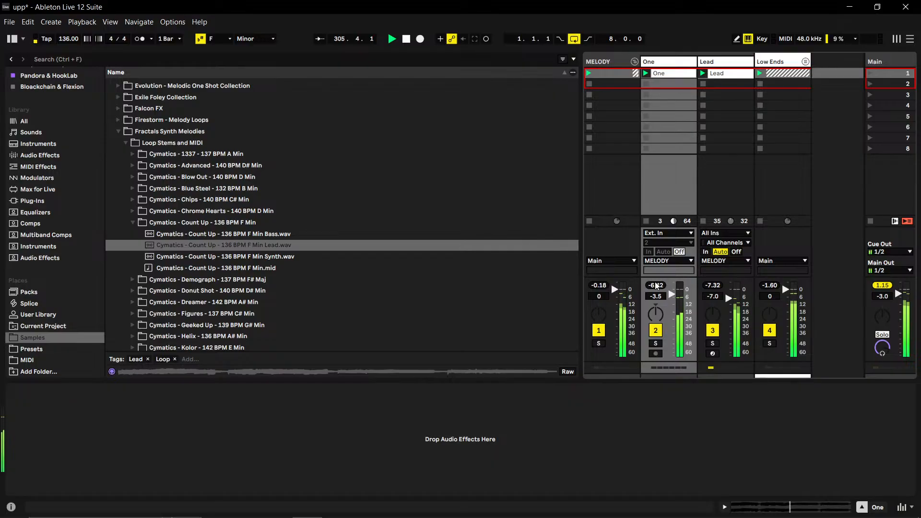
{"action": "left_click", "coordinate": [717, 331]}
{"action": "left_click", "coordinate": [717, 331]}
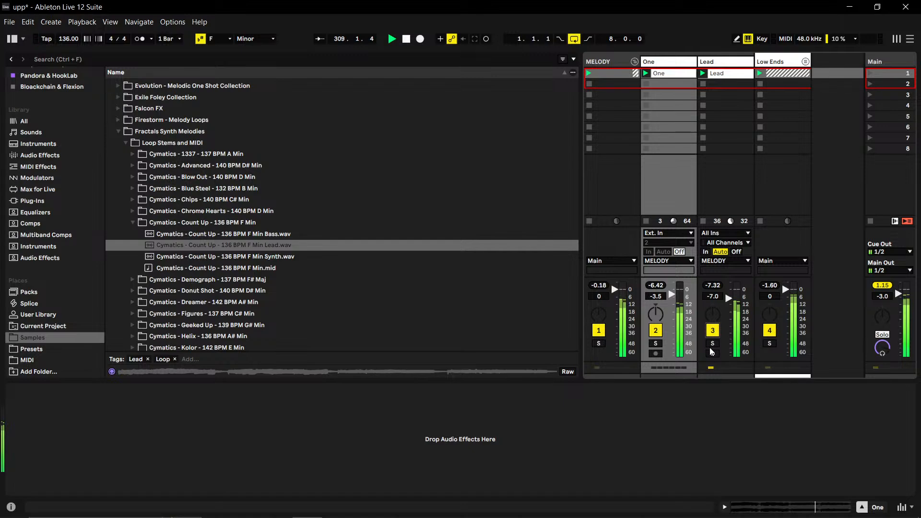
{"action": "left_click", "coordinate": [655, 332]}
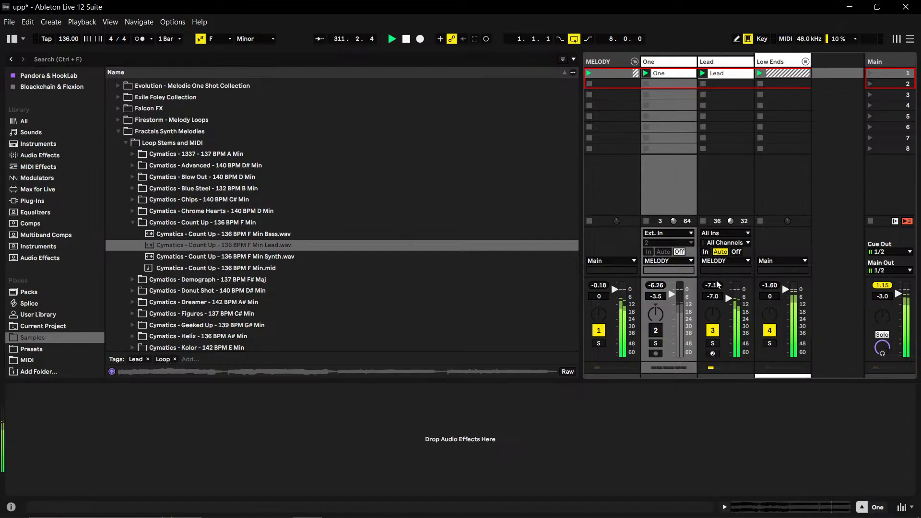
{"action": "left_click_drag", "start_coordinate": [716, 297], "coordinate": [715, 296]}
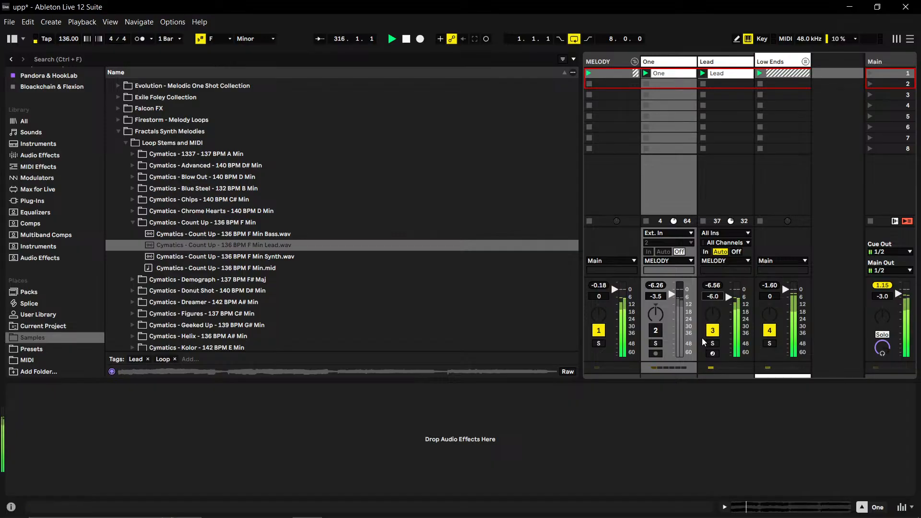
{"action": "left_click", "coordinate": [657, 331]}
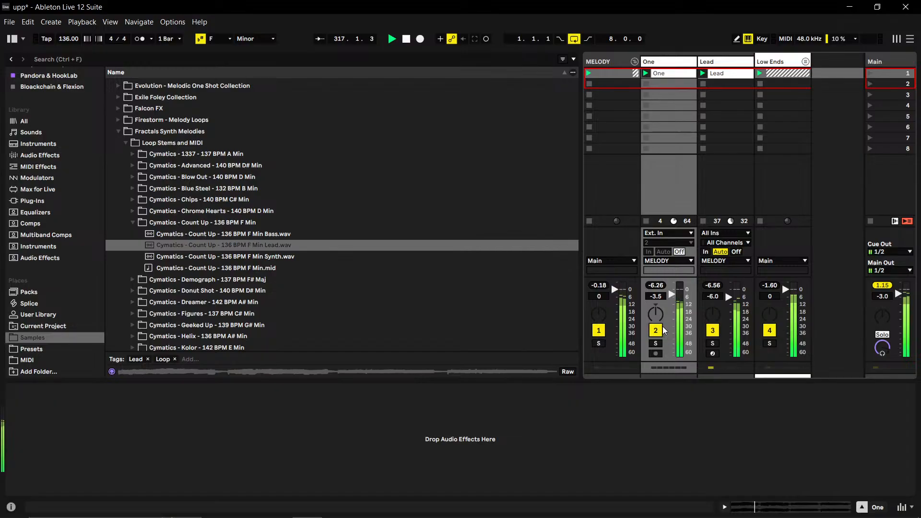
- Fold the MELODY group and select the Low Ends group
{"action": "left_click", "coordinate": [770, 285]}
{"action": "left_click", "coordinate": [634, 62]}
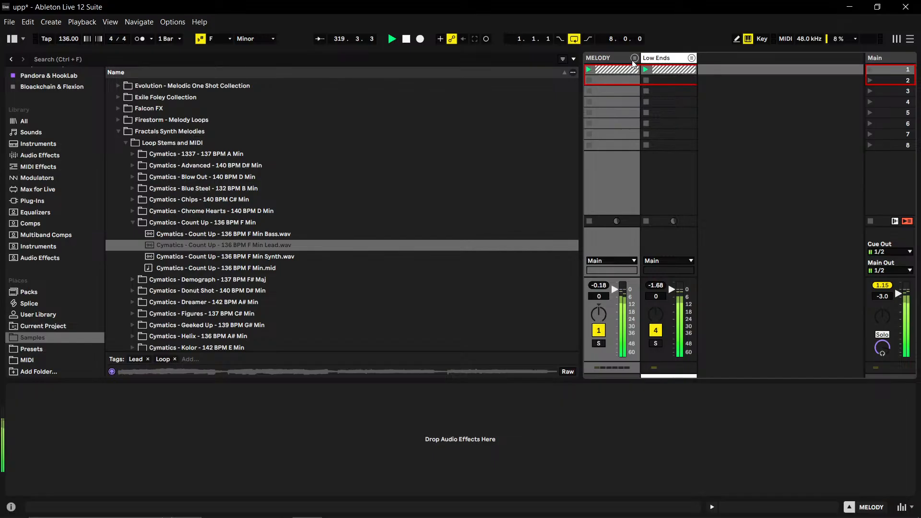
{"action": "left_click", "coordinate": [659, 60]}
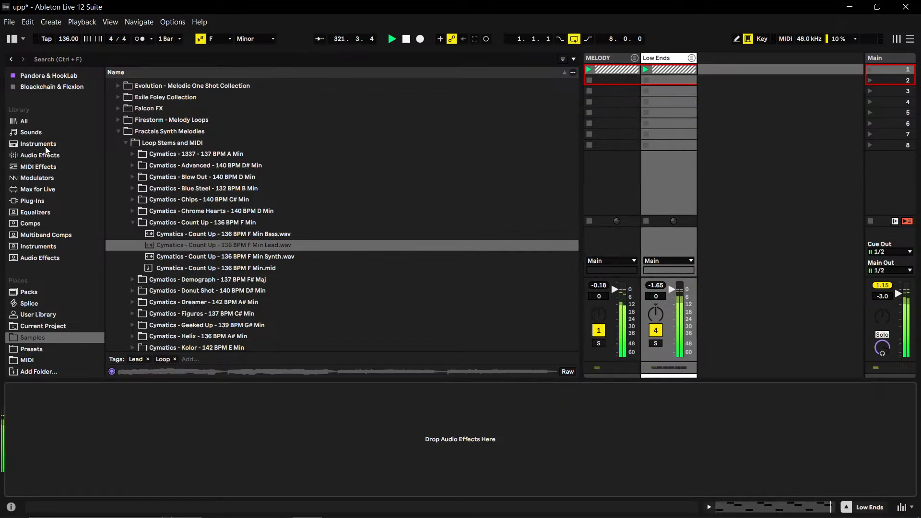
{"action": "scroll", "coordinate": [47, 165], "scroll_direction": "up", "scroll_amount": 3}
{"action": "scroll", "coordinate": [47, 169], "scroll_direction": "up", "scroll_amount": 1}
- Try a volume of -8.0 dB on the Low Ends group, reset its peak level and return the fader to 0 dB
{"action": "left_click_drag", "start_coordinate": [650, 297], "coordinate": [652, 300]}
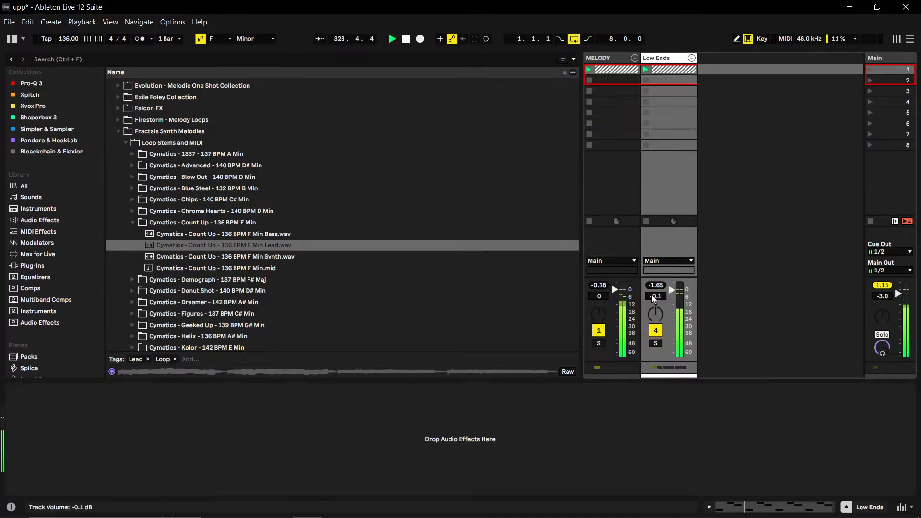
{"action": "type", "text": "-8"}
{"action": "key", "text": "Return"}
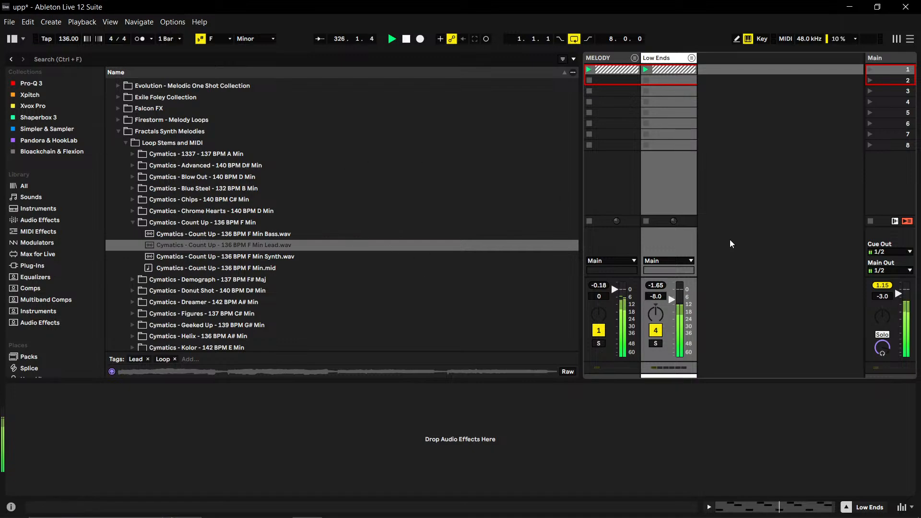
{"action": "left_click", "coordinate": [653, 286]}
{"action": "left_click", "coordinate": [652, 287]}
{"action": "double_click", "coordinate": [671, 299]}
- Unfold the Low Ends group and set the Bass track's volume to -8.0 dB
{"action": "left_click", "coordinate": [692, 57]}
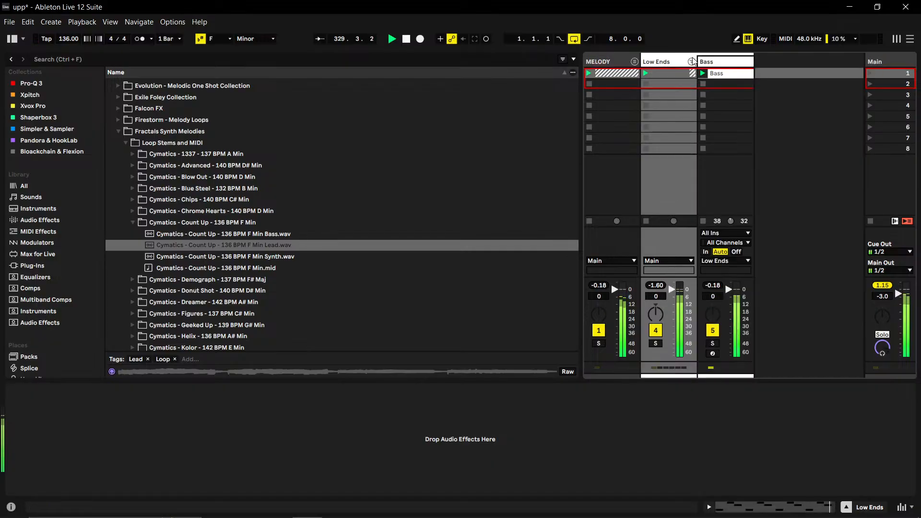
{"action": "left_click", "coordinate": [708, 293]}
{"action": "type", "text": "-8"}
{"action": "key", "text": "Return"}
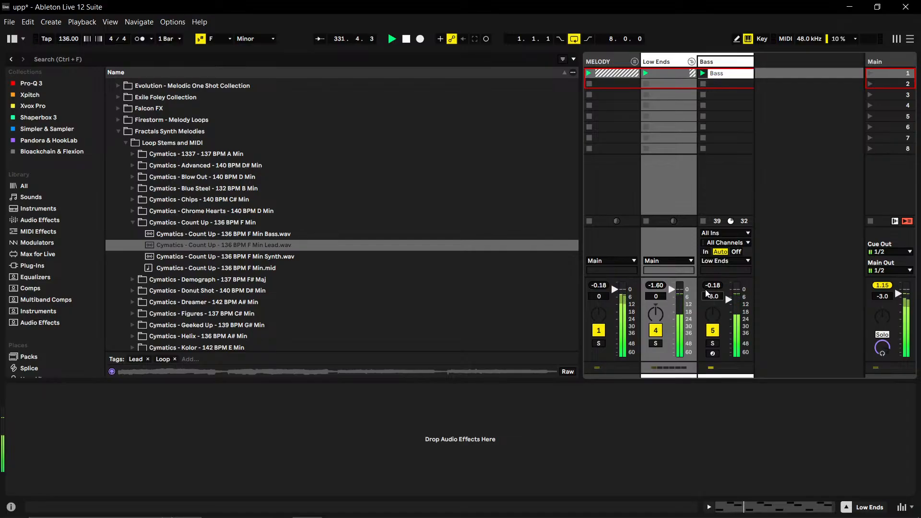
- Load the Blockchain Ultra plug-in from the Bloackchain & Flexion collection onto the Bass track
{"action": "left_click", "coordinate": [31, 83]}
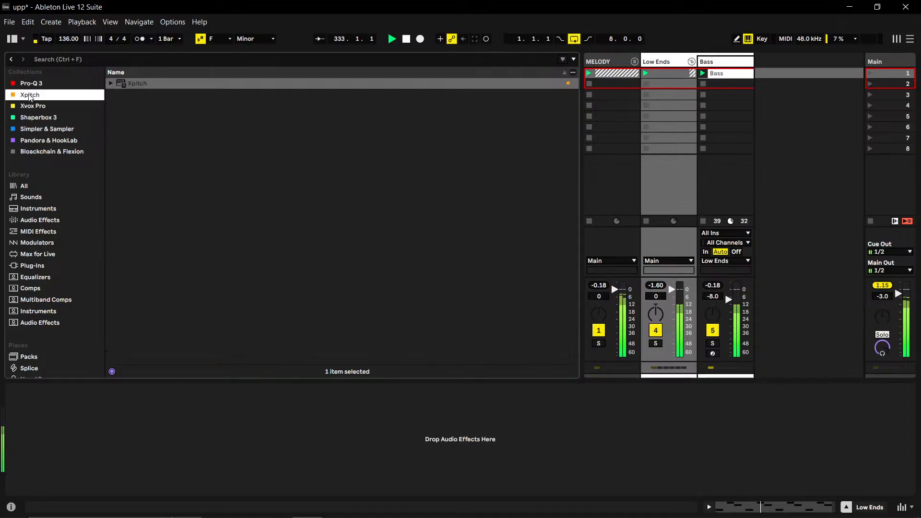
{"action": "left_click", "coordinate": [45, 142]}
{"action": "left_click", "coordinate": [43, 153]}
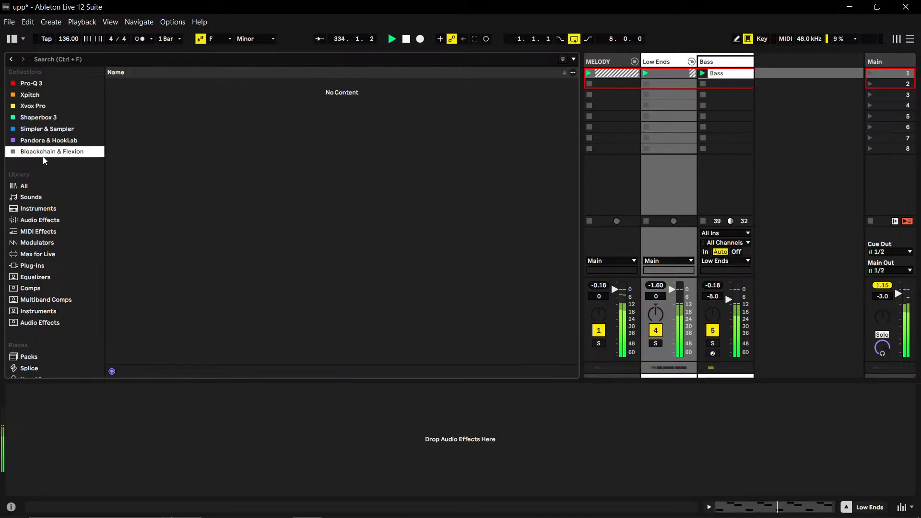
{"action": "left_click_drag", "start_coordinate": [138, 85], "coordinate": [735, 63]}
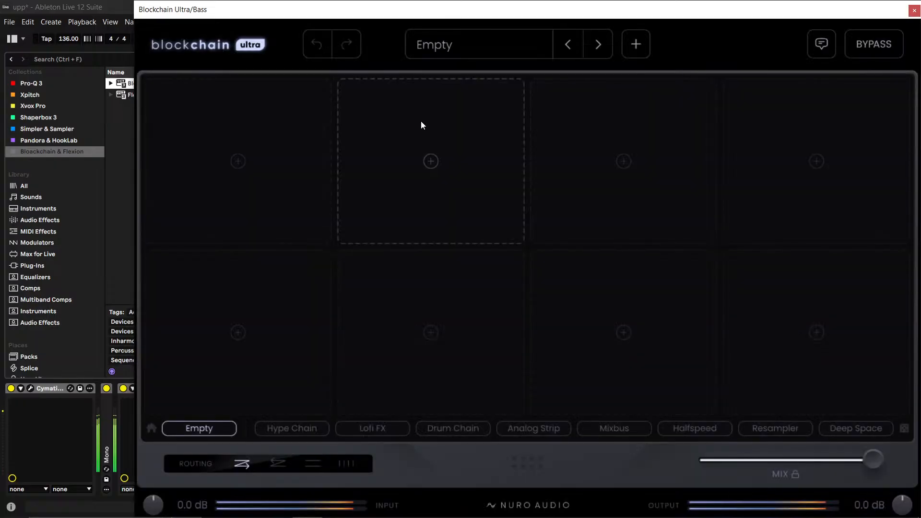
- Insert the Bento 76 compressor from the Dynamics modules into Blockchain's first slot
{"action": "left_click", "coordinate": [218, 139]}
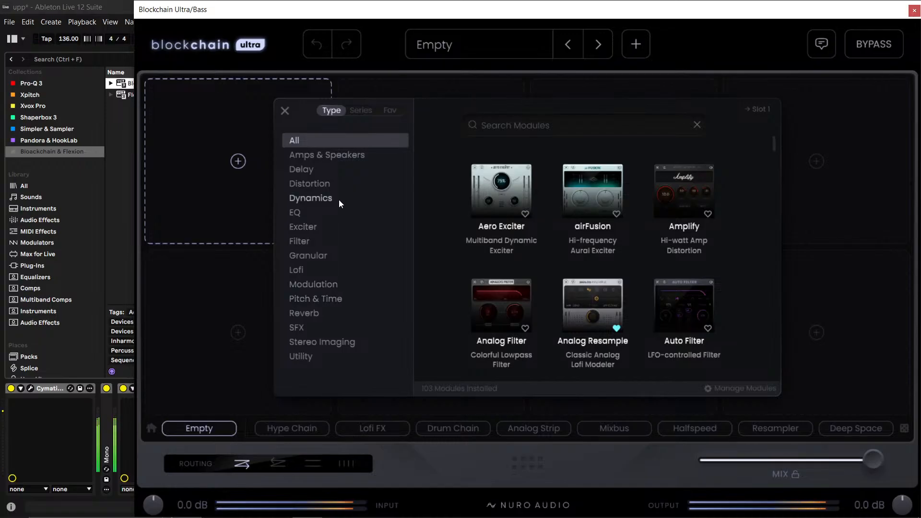
{"action": "left_click", "coordinate": [317, 198]}
{"action": "mouse_move", "coordinate": [526, 242]}
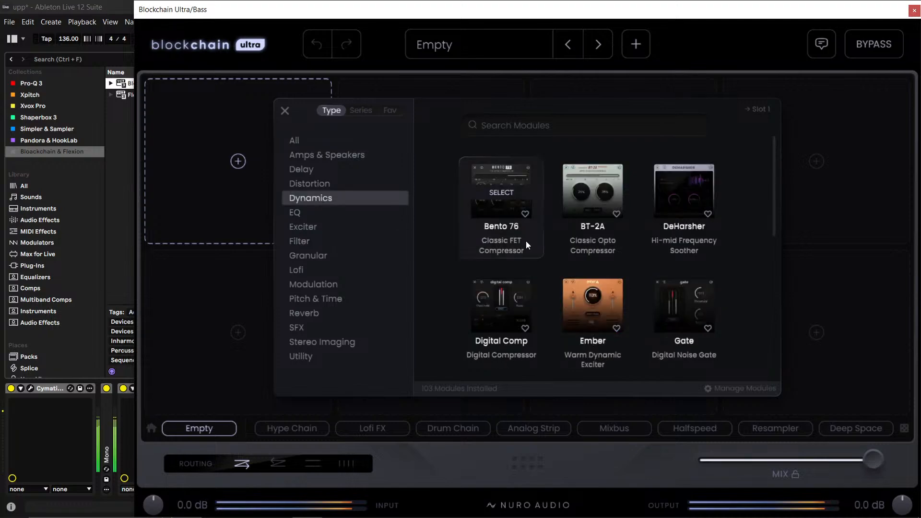
{"action": "left_click", "coordinate": [511, 193]}
- Try Bento 76 with ratio 8, input -26.3, attack 7.0 and release 1.0, and remove the module from the chain
{"action": "left_click_drag", "start_coordinate": [189, 163], "coordinate": [191, 165]}
{"action": "left_click", "coordinate": [206, 143]}
{"action": "left_click_drag", "start_coordinate": [172, 206], "coordinate": [174, 193]}
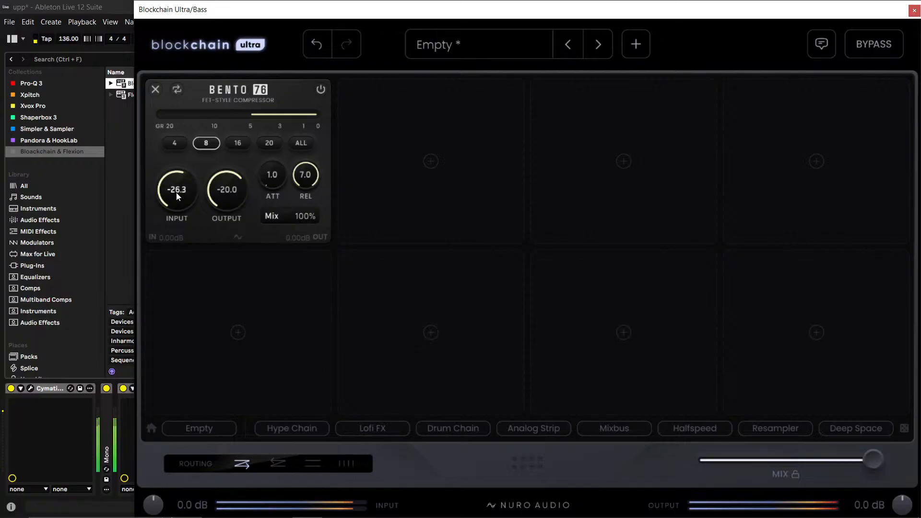
{"action": "left_click_drag", "start_coordinate": [258, 171], "coordinate": [416, 62]}
{"action": "left_click_drag", "start_coordinate": [305, 174], "coordinate": [287, 242]}
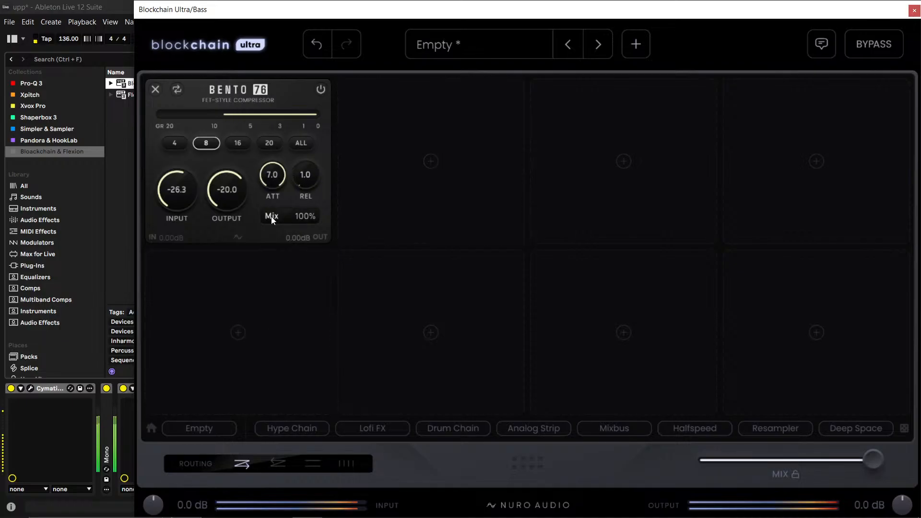
{"action": "left_click", "coordinate": [158, 91]}
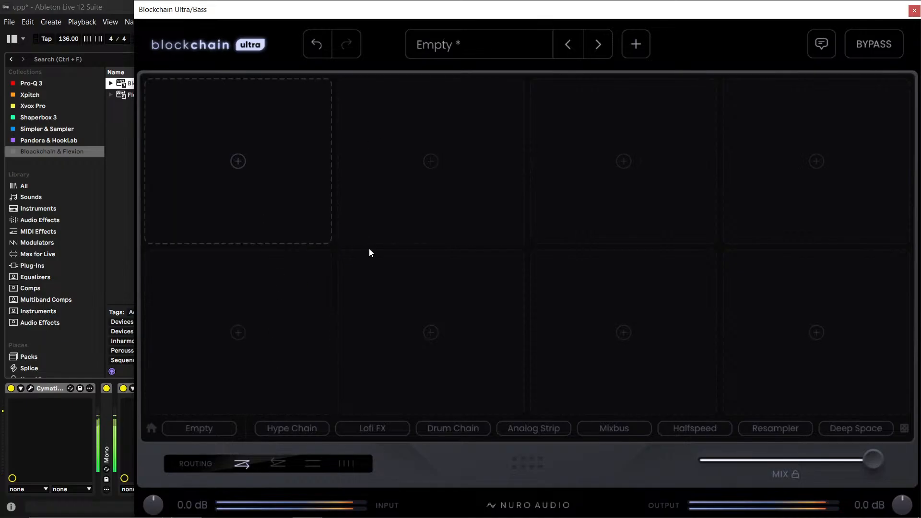
- Add the Red Line limiter from the favorite modules and move it to the last slot of the chain
{"action": "left_click", "coordinate": [281, 185]}
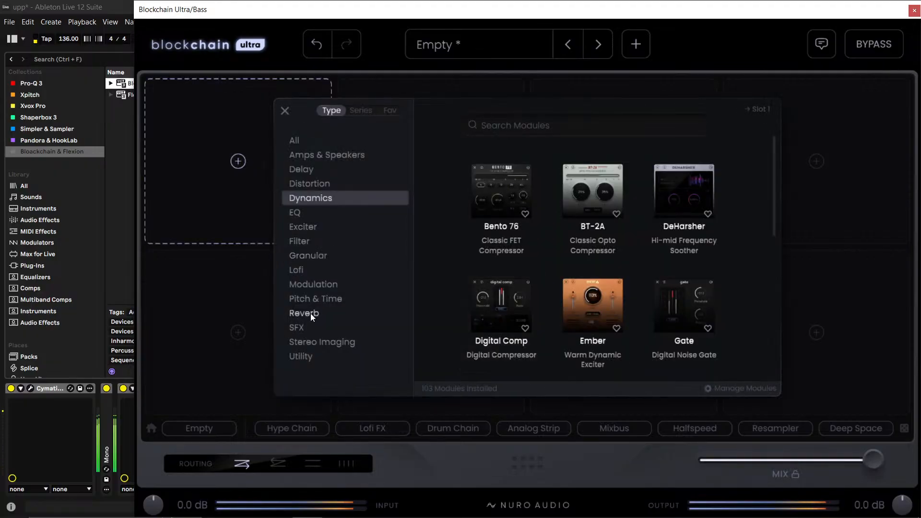
{"action": "left_click", "coordinate": [388, 110]}
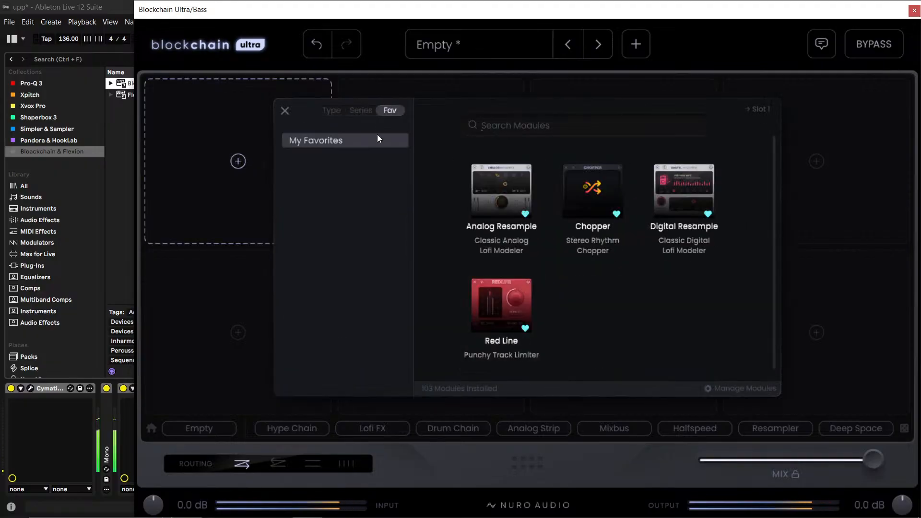
{"action": "left_click", "coordinate": [501, 306]}
{"action": "left_click_drag", "start_coordinate": [288, 92], "coordinate": [825, 329]}
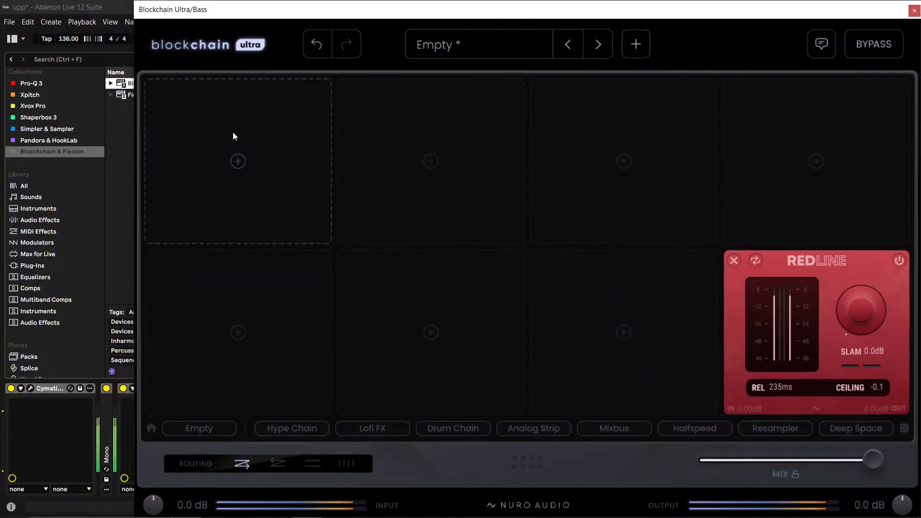
- Insert the Track Slammer module from the Hype series into the first slot and set its Fatness to 35%
{"action": "left_click", "coordinate": [262, 177]}
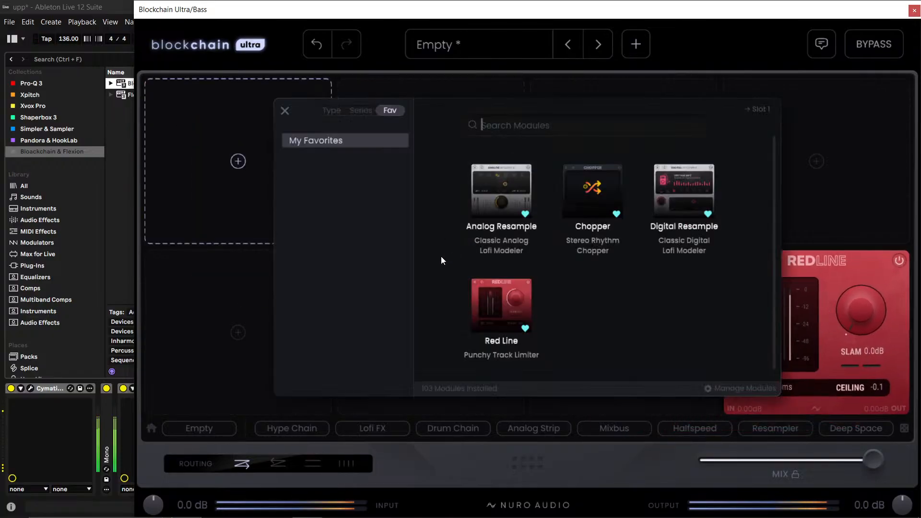
{"action": "left_click", "coordinate": [357, 113]}
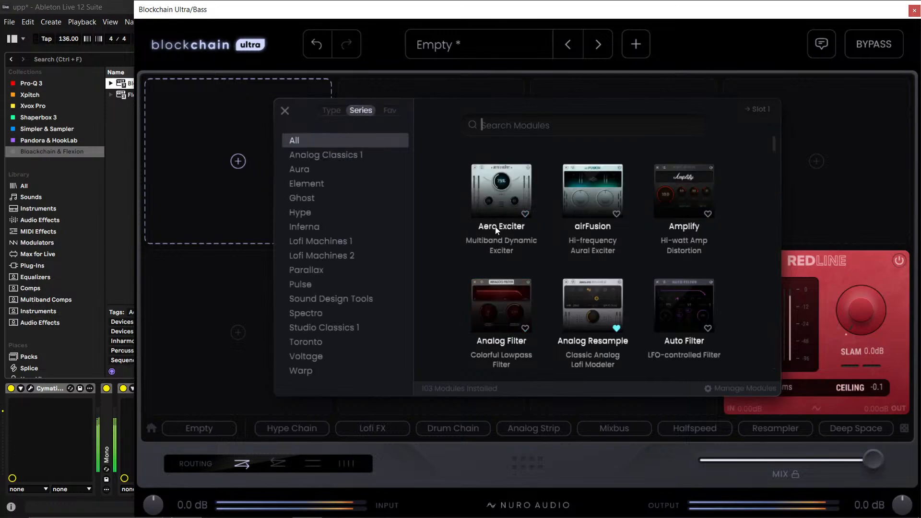
{"action": "left_click", "coordinate": [313, 201]}
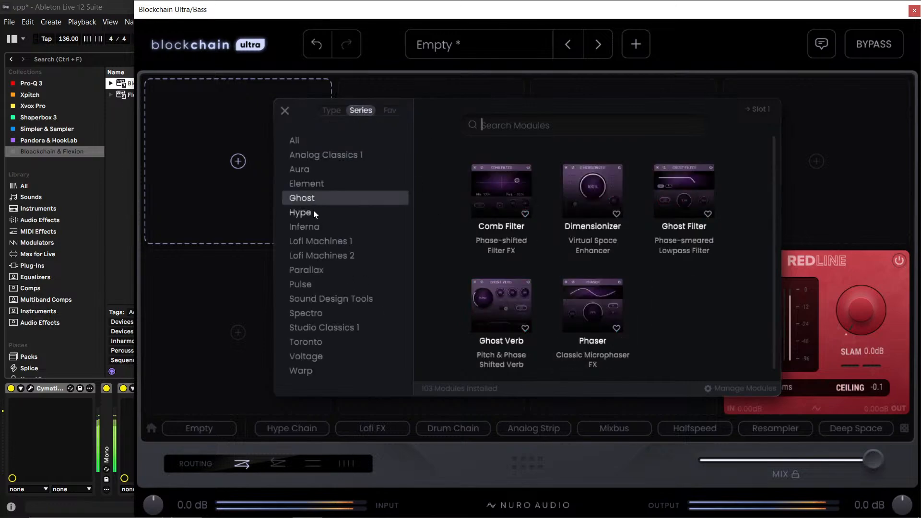
{"action": "left_click", "coordinate": [312, 210]}
{"action": "scroll", "coordinate": [594, 297], "scroll_direction": "down", "scroll_amount": 3}
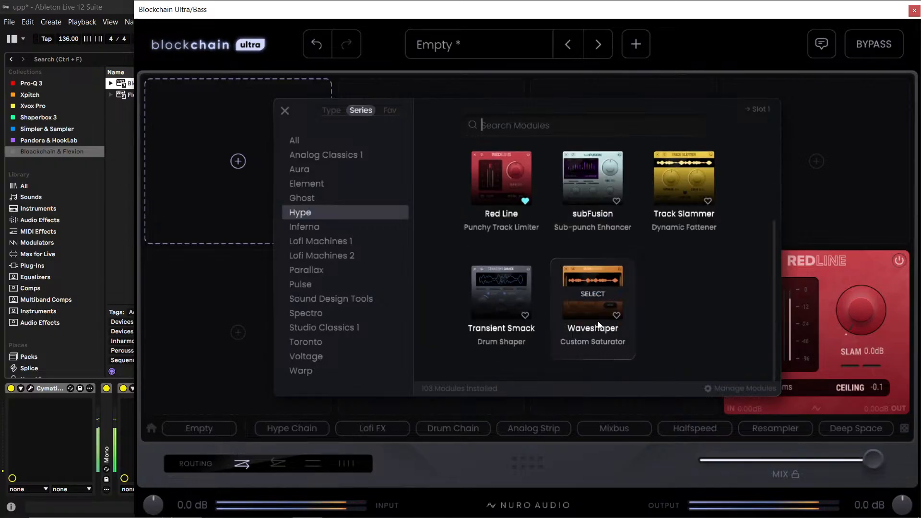
{"action": "left_click", "coordinate": [686, 188]}
{"action": "left_click_drag", "start_coordinate": [234, 101], "coordinate": [278, 69]}
{"action": "left_click_drag", "start_coordinate": [204, 161], "coordinate": [198, 191]}
- Set the Red Line limiter's Slam to 6.0 dB
{"action": "left_click_drag", "start_coordinate": [861, 321], "coordinate": [876, 263]}
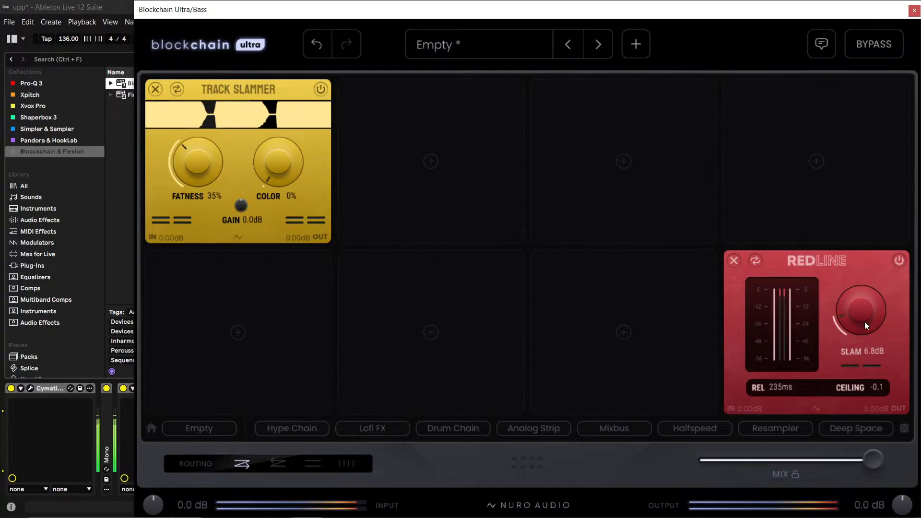
{"action": "left_click_drag", "start_coordinate": [864, 322], "coordinate": [865, 326]}
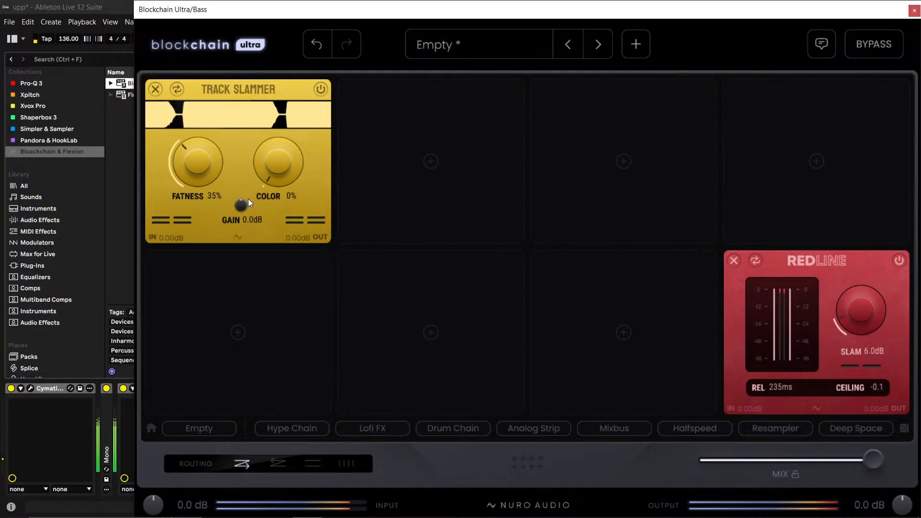
- Try Track Slammer with Fatness at 15% and Color at 100%
{"action": "left_click_drag", "start_coordinate": [185, 163], "coordinate": [194, 191]}
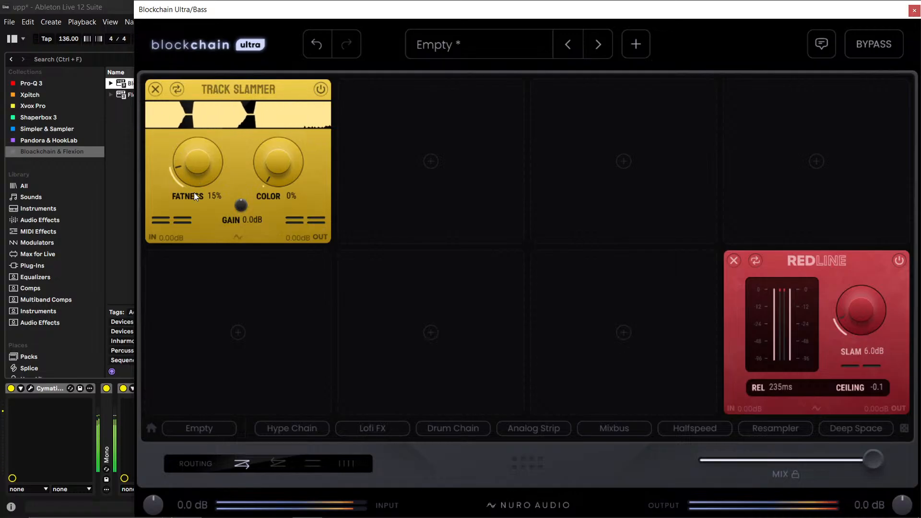
{"action": "left_click_drag", "start_coordinate": [278, 160], "coordinate": [297, 101]}
{"action": "left_click_drag", "start_coordinate": [277, 163], "coordinate": [314, 94]}
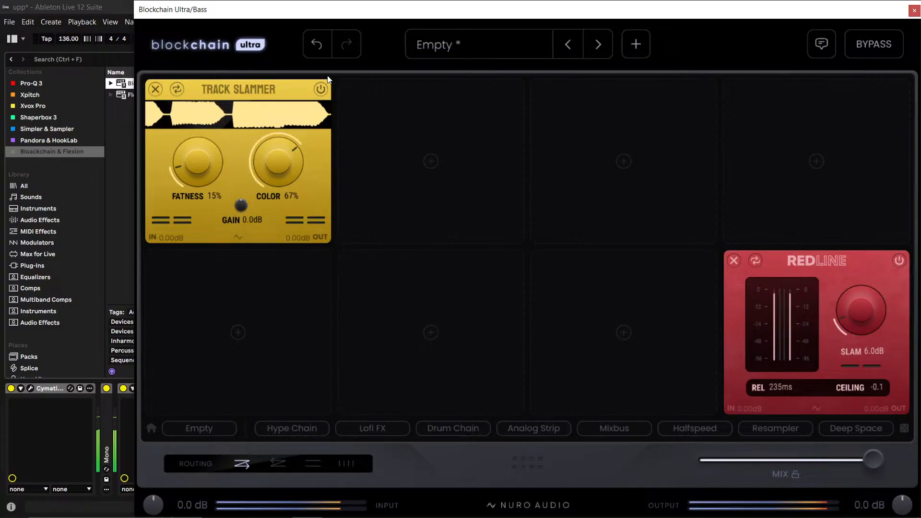
{"action": "left_click_drag", "start_coordinate": [277, 166], "coordinate": [372, 51]}
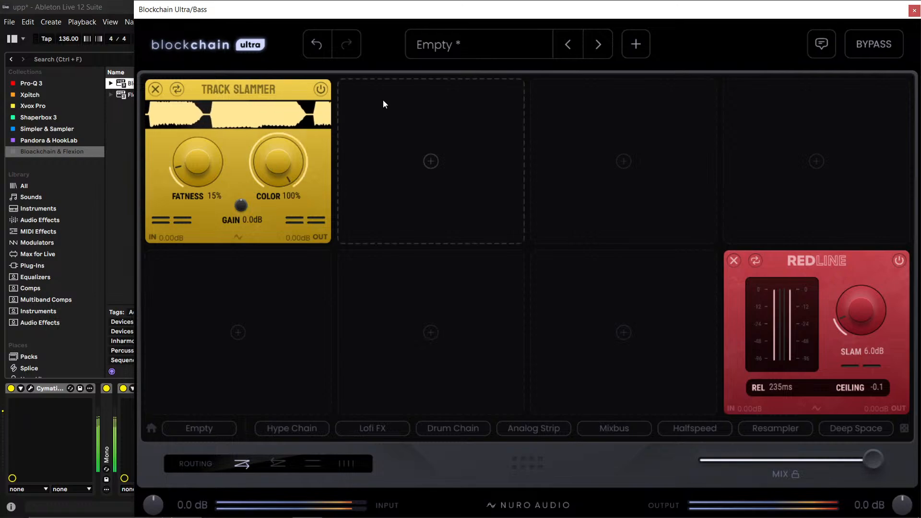
- Try Track Slammer with Fatness at 16% and Color at about 38%
{"action": "left_click_drag", "start_coordinate": [206, 167], "coordinate": [209, 122]}
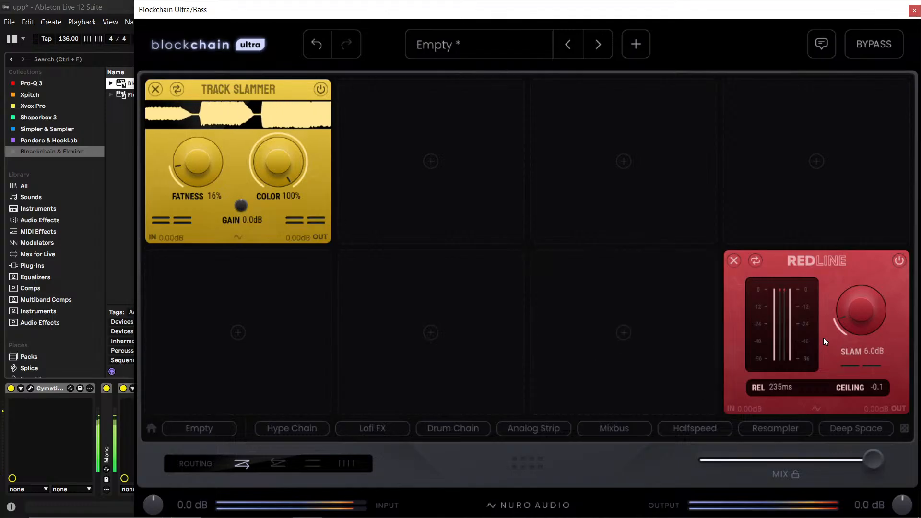
{"action": "left_click_drag", "start_coordinate": [267, 151], "coordinate": [235, 329]}
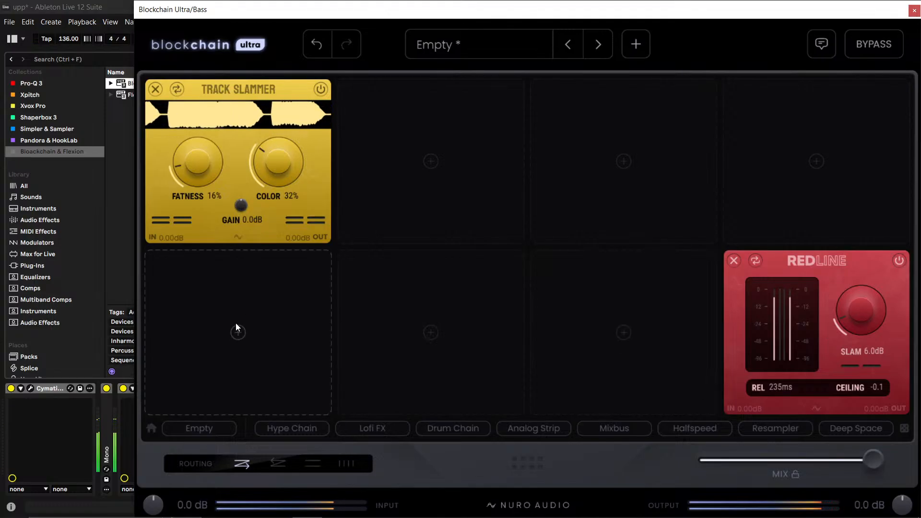
{"action": "left_click_drag", "start_coordinate": [263, 171], "coordinate": [249, 235]}
{"action": "left_click_drag", "start_coordinate": [265, 180], "coordinate": [278, 56]}
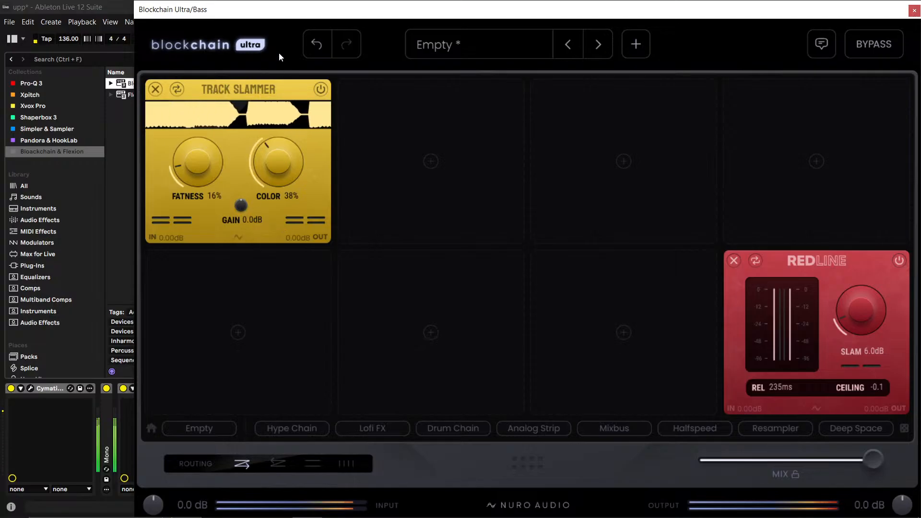
- Try Track Slammer with Fatness and Color at 100% and Gain at -1.6 dB, and remove the module
{"action": "left_click_drag", "start_coordinate": [285, 164], "coordinate": [379, 4]}
{"action": "left_click_drag", "start_coordinate": [186, 178], "coordinate": [283, 4]}
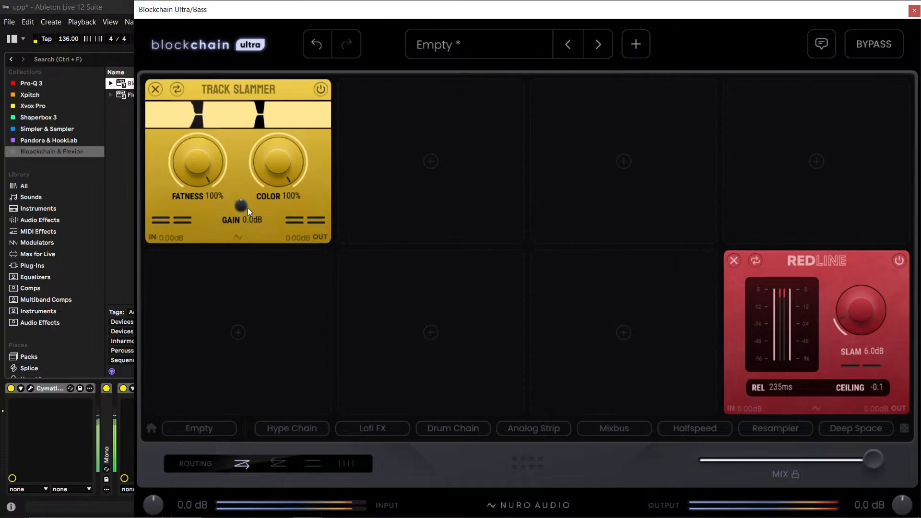
{"action": "left_click_drag", "start_coordinate": [247, 208], "coordinate": [258, 225]}
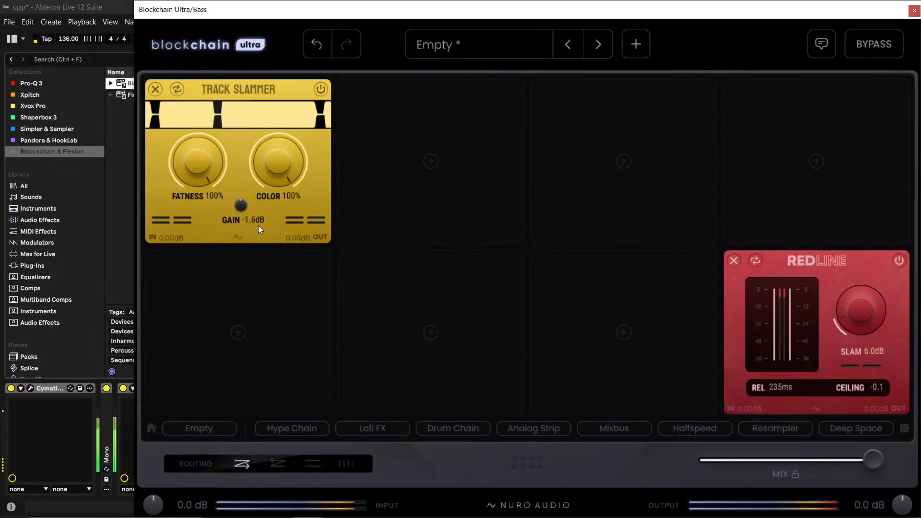
{"action": "left_click", "coordinate": [154, 91]}
- Try the Crusher distortion module in the first slot with different pad positions, and remove it from the chain
{"action": "left_click", "coordinate": [237, 194]}
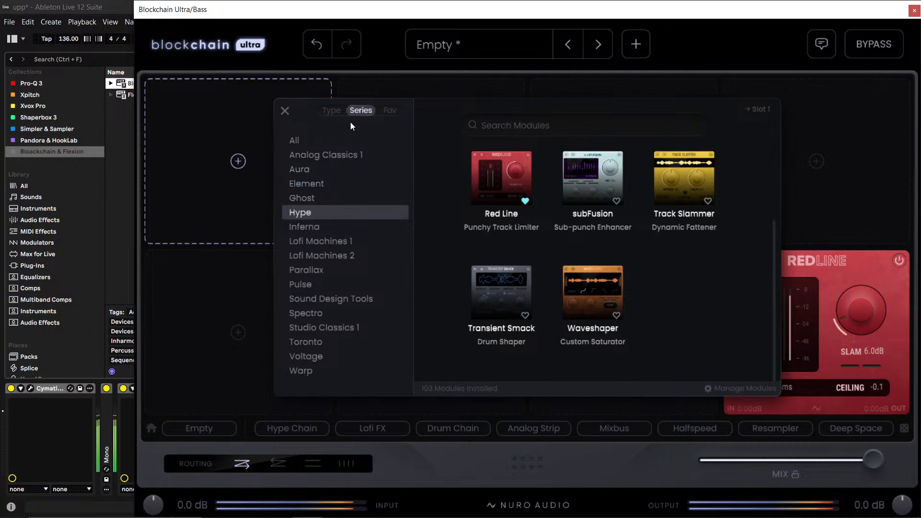
{"action": "left_click", "coordinate": [338, 110]}
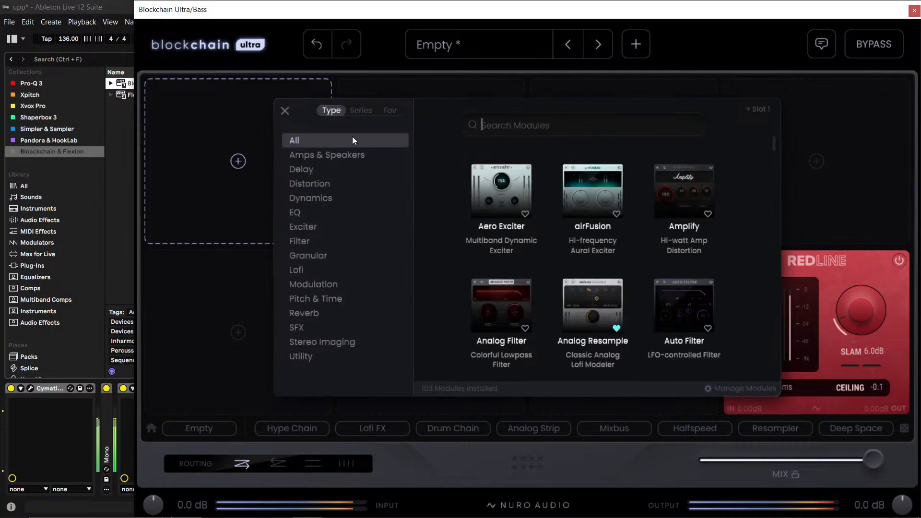
{"action": "left_click", "coordinate": [332, 179]}
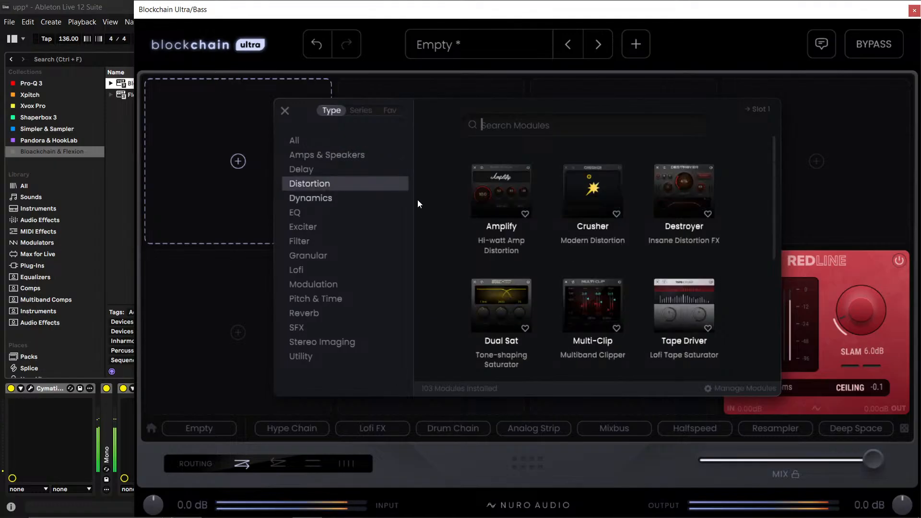
{"action": "left_click", "coordinate": [597, 196]}
{"action": "left_click_drag", "start_coordinate": [177, 179], "coordinate": [263, 91]}
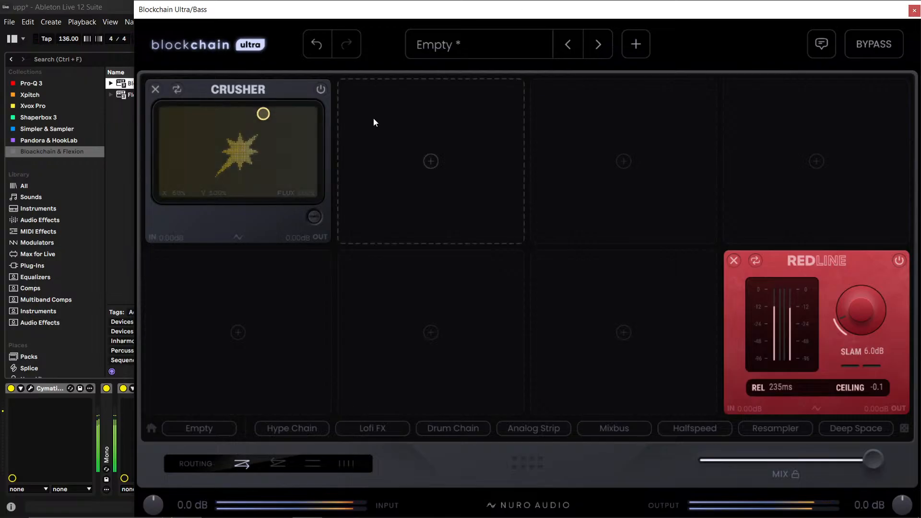
{"action": "left_click_drag", "start_coordinate": [261, 129], "coordinate": [235, 150]}
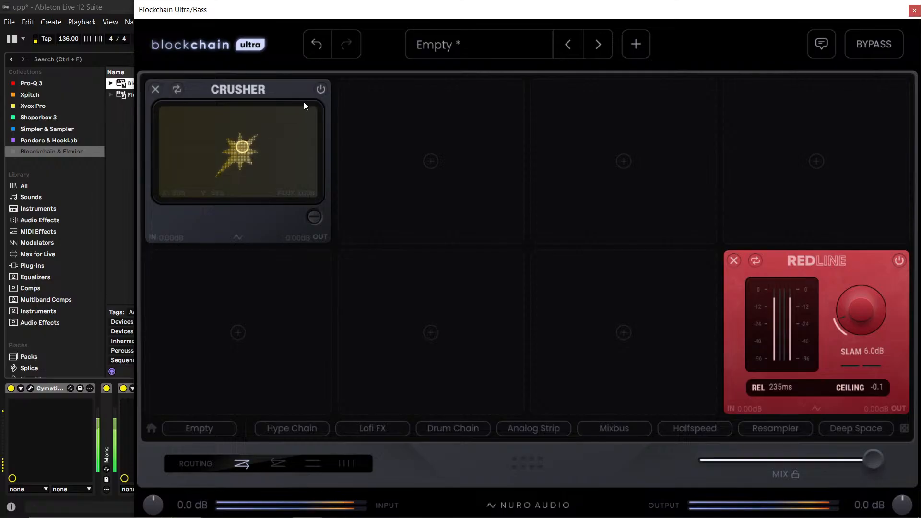
{"action": "left_click", "coordinate": [153, 94]}
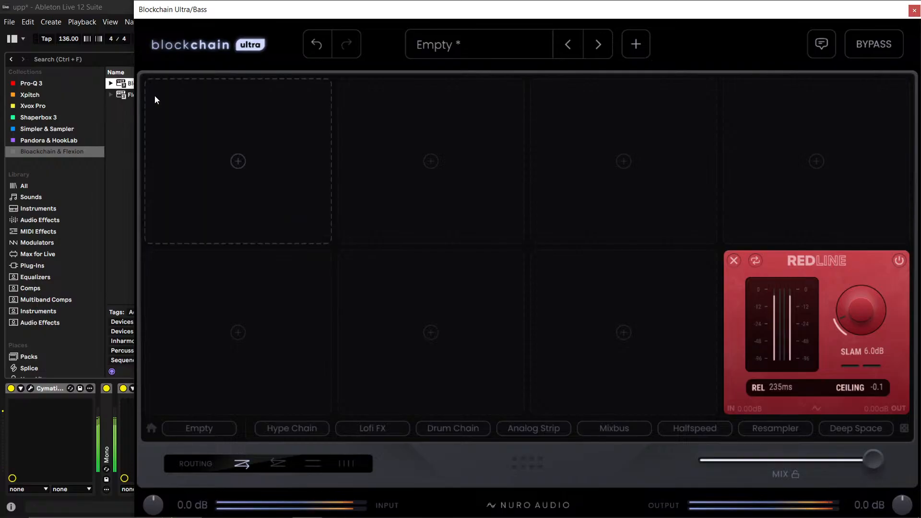
- Insert the Dual Sat saturator from the Distortion modules into the first slot and set its Drive to 8 dB
{"action": "left_click", "coordinate": [235, 159]}
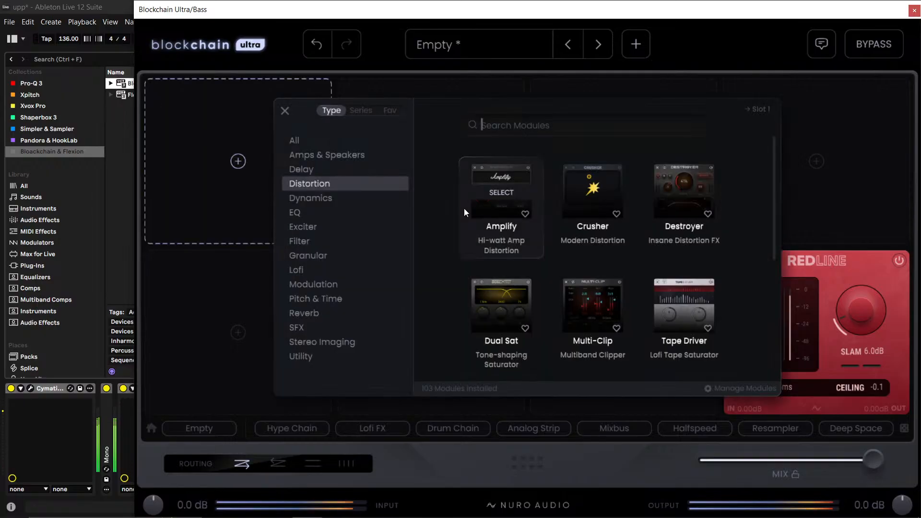
{"action": "scroll", "coordinate": [503, 240], "scroll_direction": "down", "scroll_amount": 2}
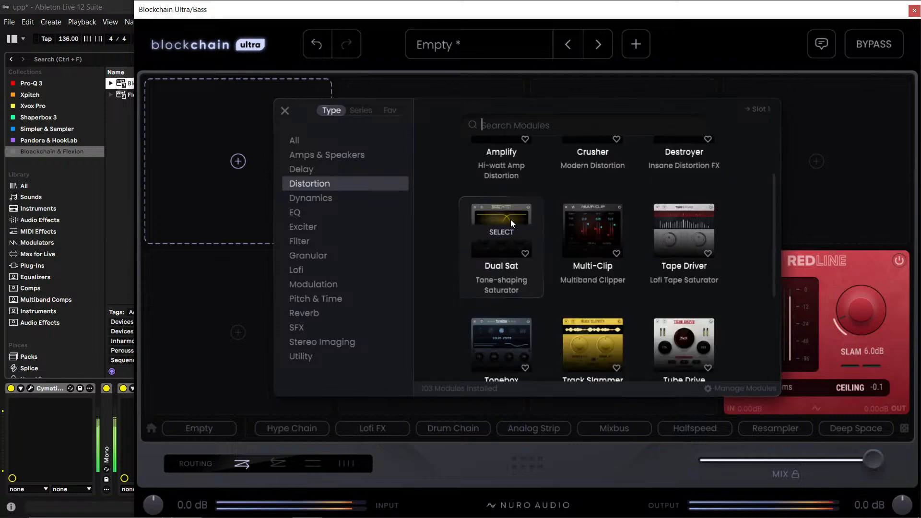
{"action": "left_click", "coordinate": [510, 220]}
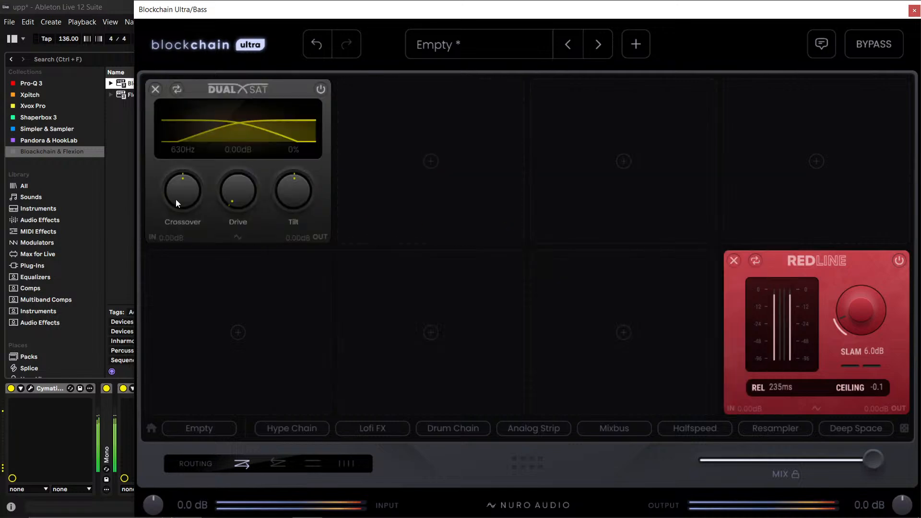
{"action": "left_click_drag", "start_coordinate": [237, 153], "coordinate": [255, 146]}
{"action": "double_click", "coordinate": [247, 148]}
{"action": "type", "text": "8"}
{"action": "key", "text": "Return"}
- Move Dual Sat to the second slot and insert the Tonebox module in the first slot
{"action": "left_click_drag", "start_coordinate": [294, 85], "coordinate": [470, 88]}
{"action": "left_click", "coordinate": [278, 116]}
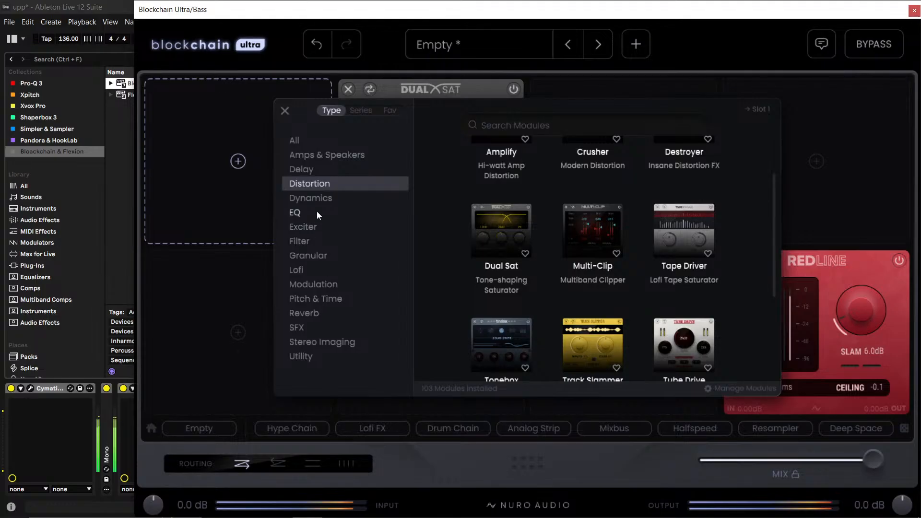
{"action": "left_click", "coordinate": [483, 235]}
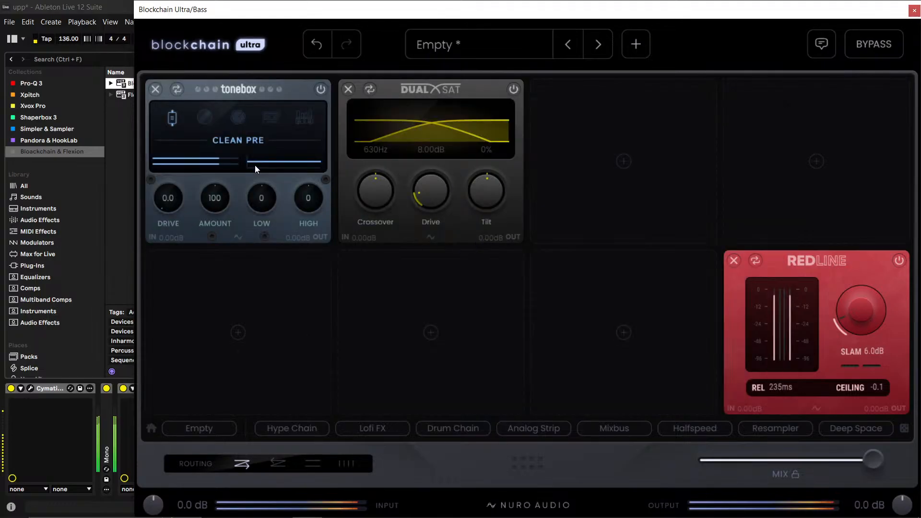
- Set Tonebox to Solid State with Drive 2.0, Amount 120, Low 10 and High -10
{"action": "left_click", "coordinate": [200, 115]}
{"action": "left_click", "coordinate": [239, 118]}
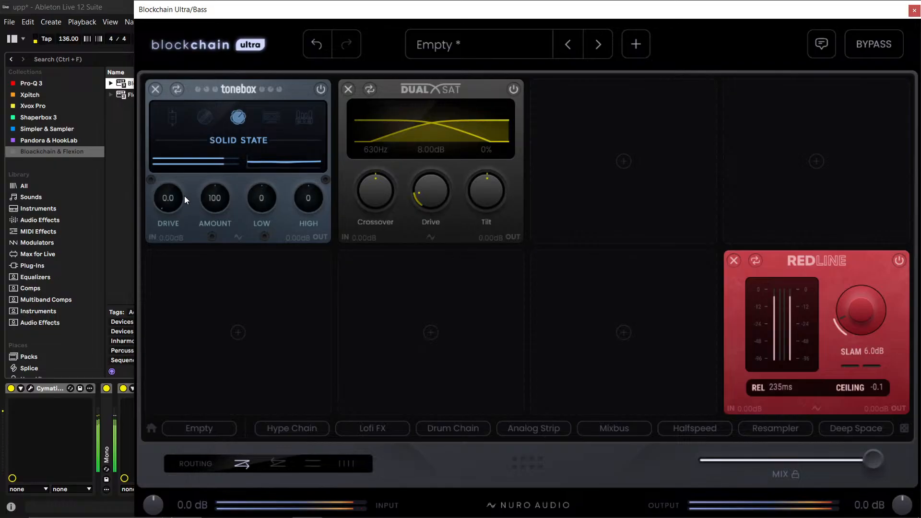
{"action": "scroll", "coordinate": [177, 189], "scroll_direction": "up", "scroll_amount": 3}
{"action": "scroll", "coordinate": [214, 194], "scroll_direction": "up", "scroll_amount": 3}
{"action": "scroll", "coordinate": [264, 200], "scroll_direction": "up", "scroll_amount": 2}
{"action": "left_click_drag", "start_coordinate": [301, 203], "coordinate": [301, 215]}
- Adjust Dual Sat to a 450 Hz Crossover and -30% Tilt, keeping the Drive at 8 dB
{"action": "left_click_drag", "start_coordinate": [491, 183], "coordinate": [531, 144]}
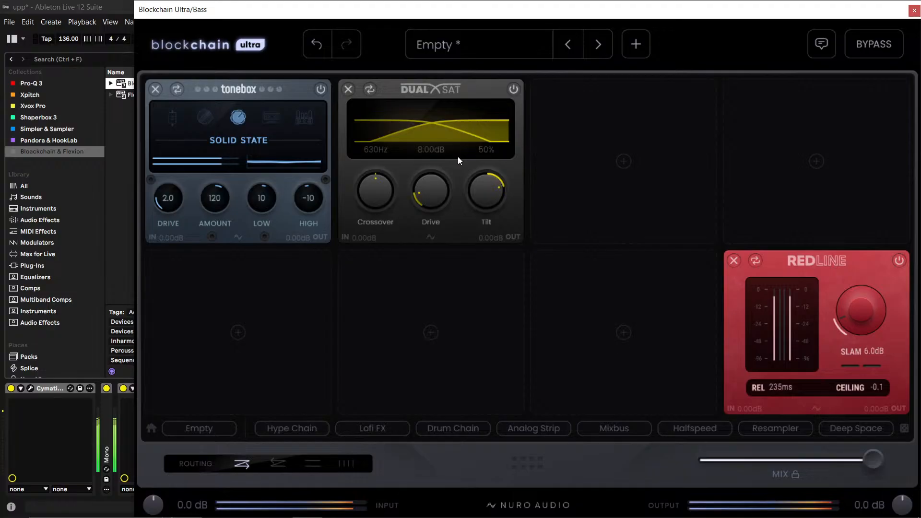
{"action": "mouse_move", "coordinate": [374, 191]}
{"action": "left_mouse_down"}
{"action": "mouse_move", "coordinate": [371, 212]}
{"action": "mouse_move", "coordinate": [375, 201]}
{"action": "left_mouse_up"}
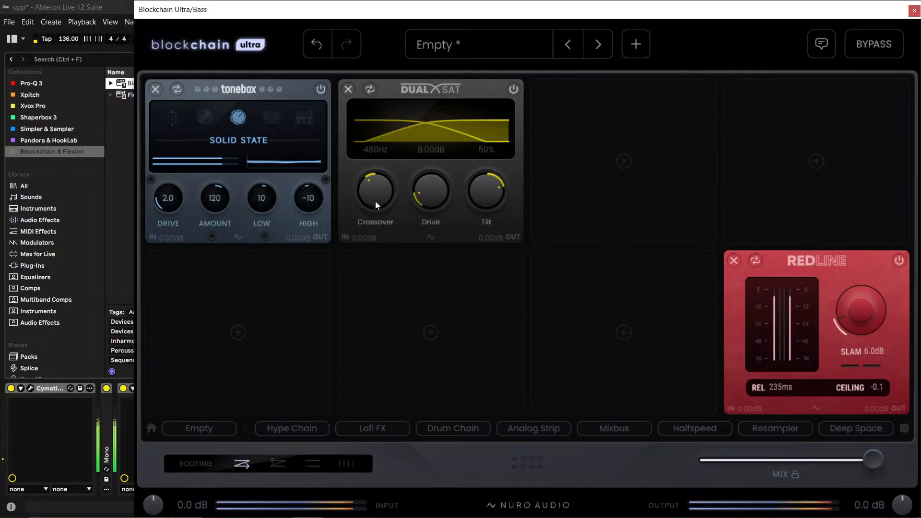
{"action": "left_click_drag", "start_coordinate": [471, 197], "coordinate": [497, 214]}
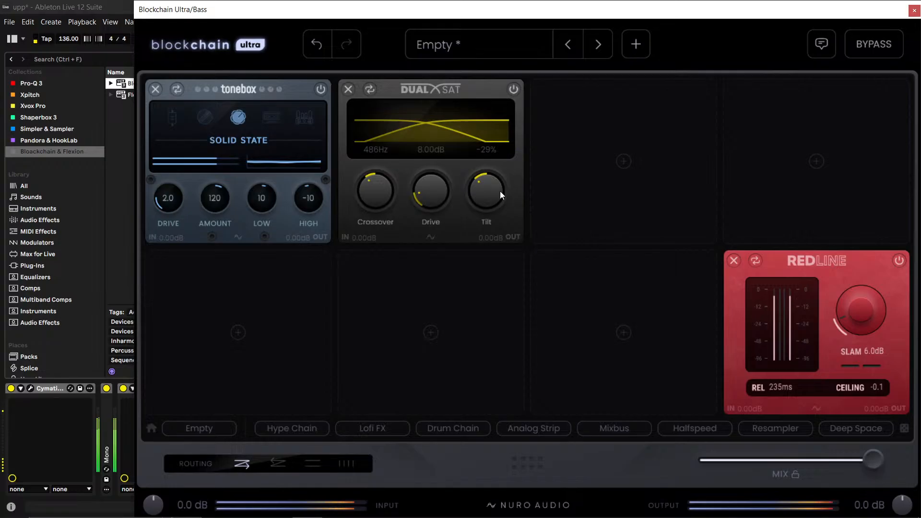
{"action": "left_click_drag", "start_coordinate": [434, 195], "coordinate": [427, 320]}
{"action": "left_click_drag", "start_coordinate": [430, 183], "coordinate": [432, 149]}
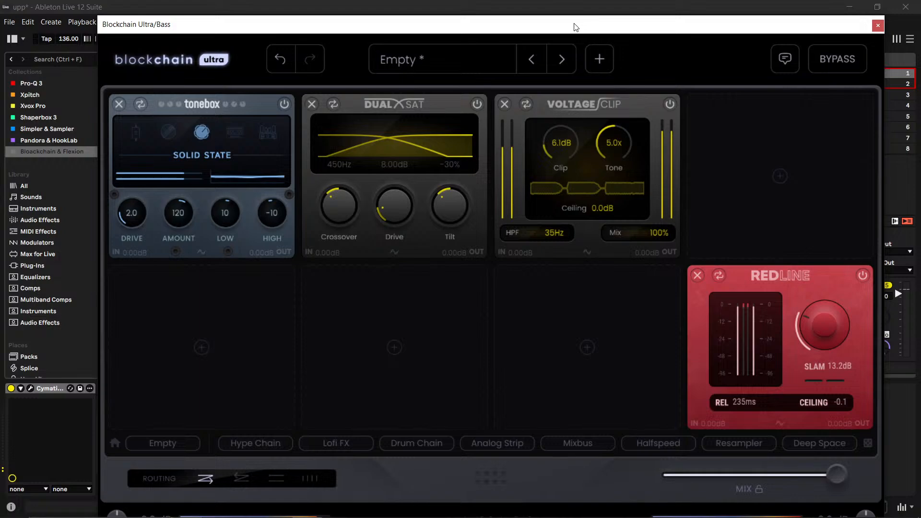
- Move the Blockchain Ultra window aside, switch to OBS Studio and close its unresponsive window
{"action": "left_click_drag", "start_coordinate": [576, 27], "coordinate": [404, 27]}
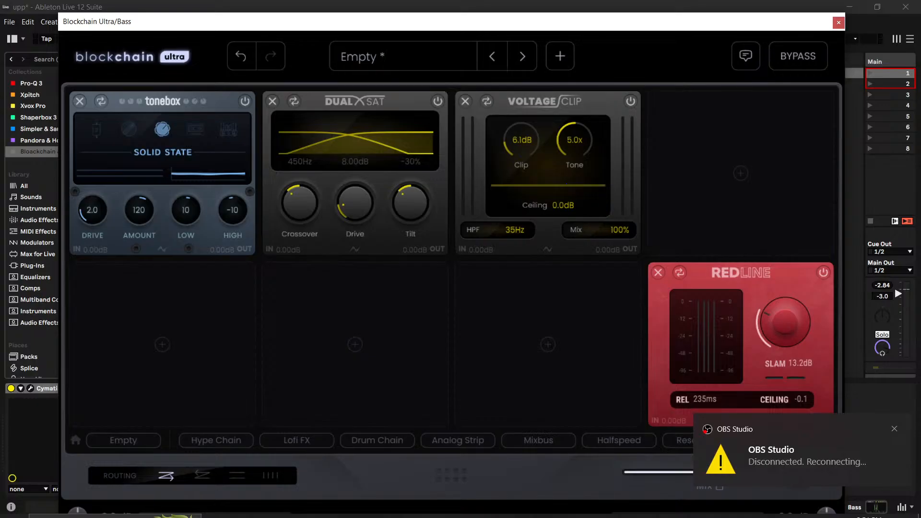
{"action": "mouse_move", "coordinate": [301, 515]}
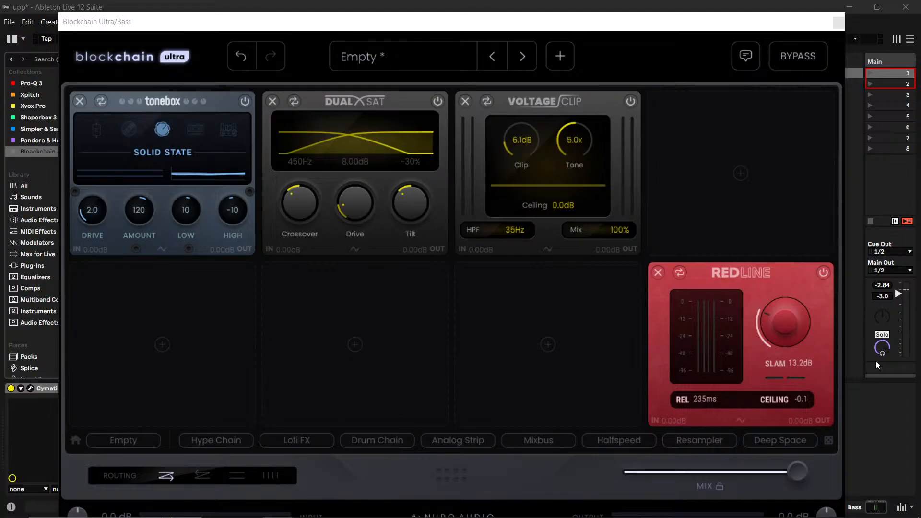
{"action": "key", "text": "alt+Tab"}
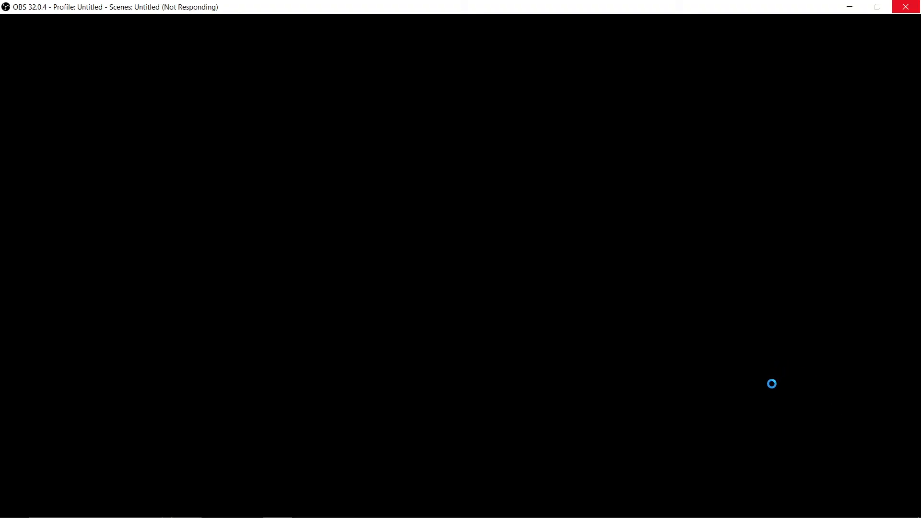
{"action": "mouse_move", "coordinate": [384, 517]}
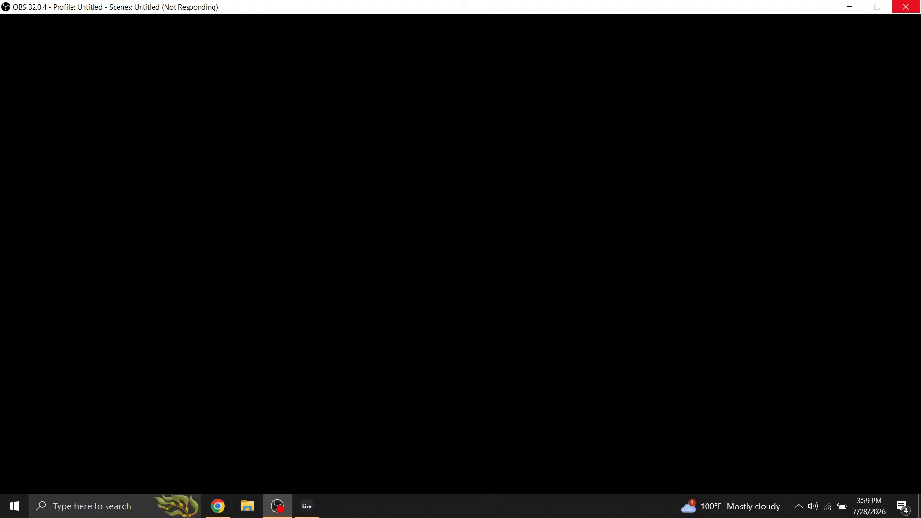
{"action": "mouse_move", "coordinate": [281, 496]}
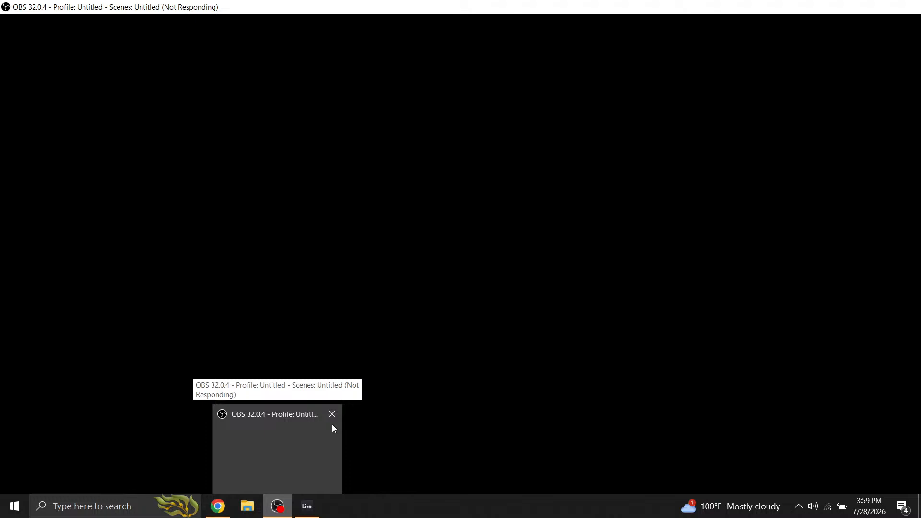
{"action": "left_click", "coordinate": [332, 415]}
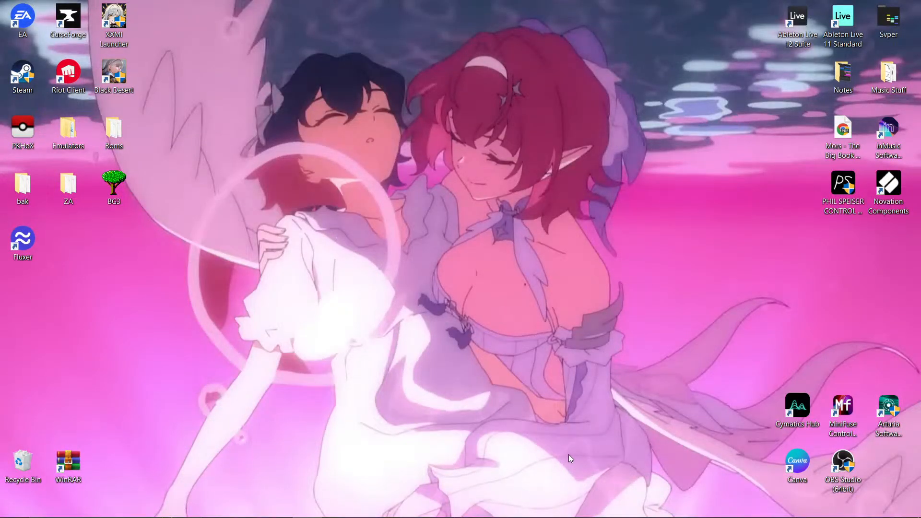
- Switch to Chrome and open the watch page of the Ableton Gang livestream
{"action": "mouse_move", "coordinate": [384, 517]}
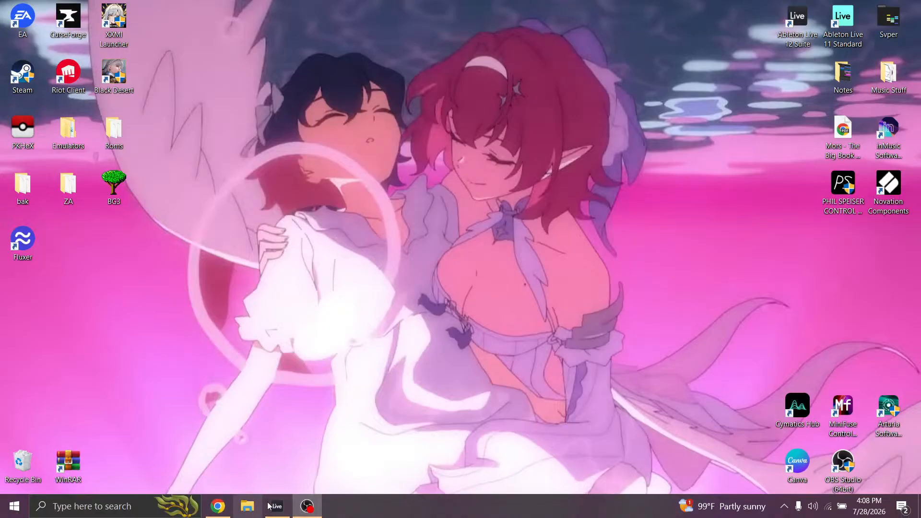
{"action": "mouse_move", "coordinate": [269, 504]}
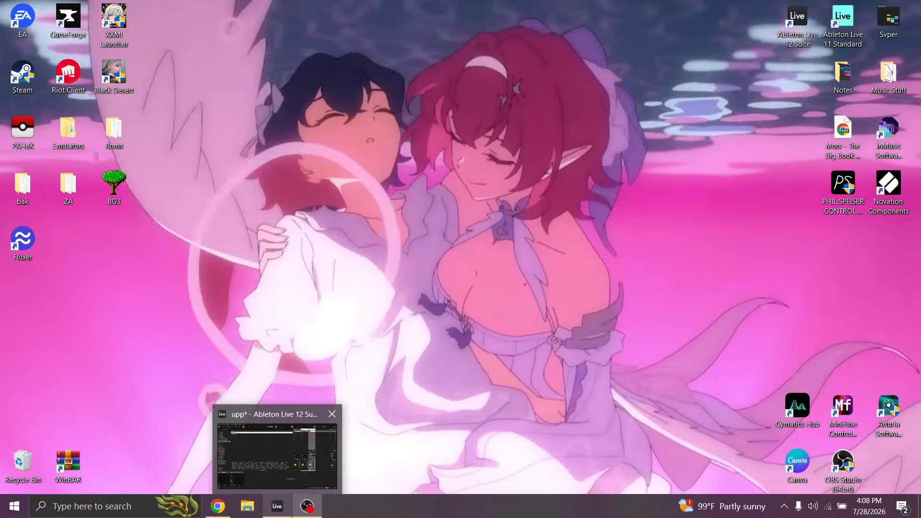
{"action": "left_click", "coordinate": [271, 511]}
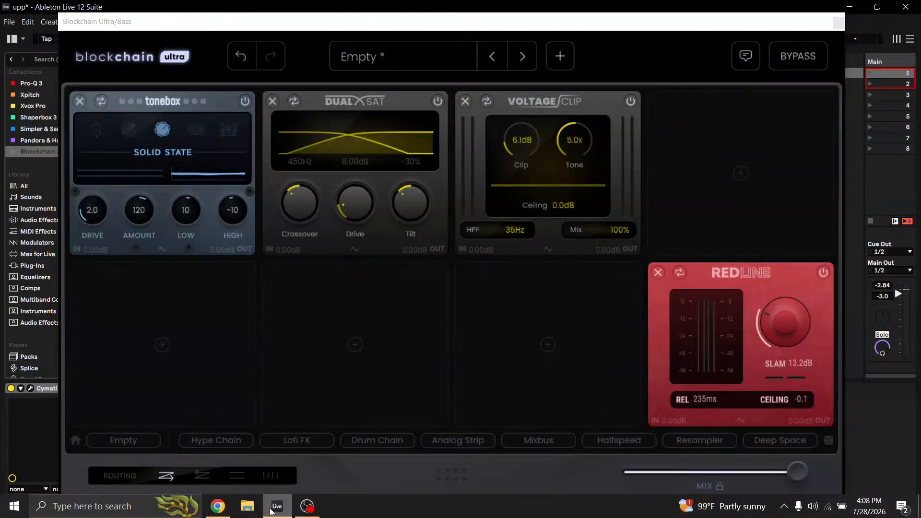
{"action": "left_click", "coordinate": [216, 511]}
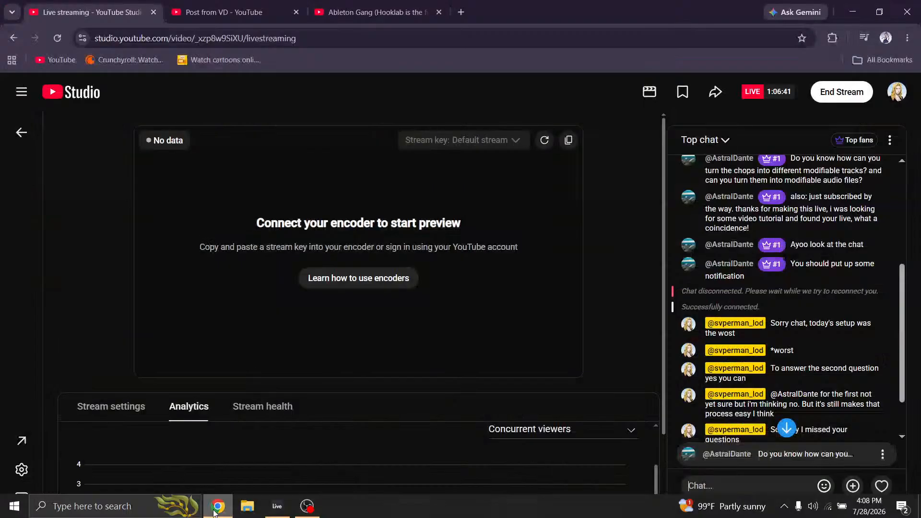
{"action": "left_click", "coordinate": [269, 13]}
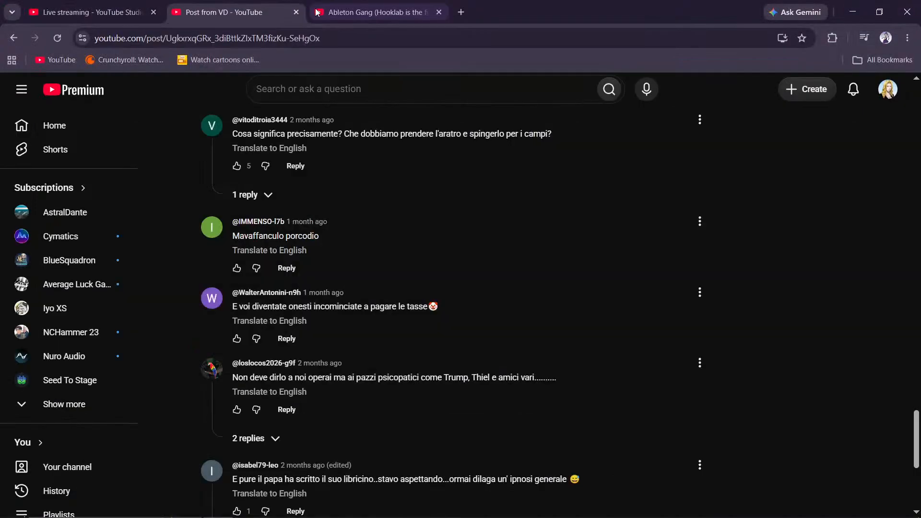
{"action": "left_click", "coordinate": [317, 13]}
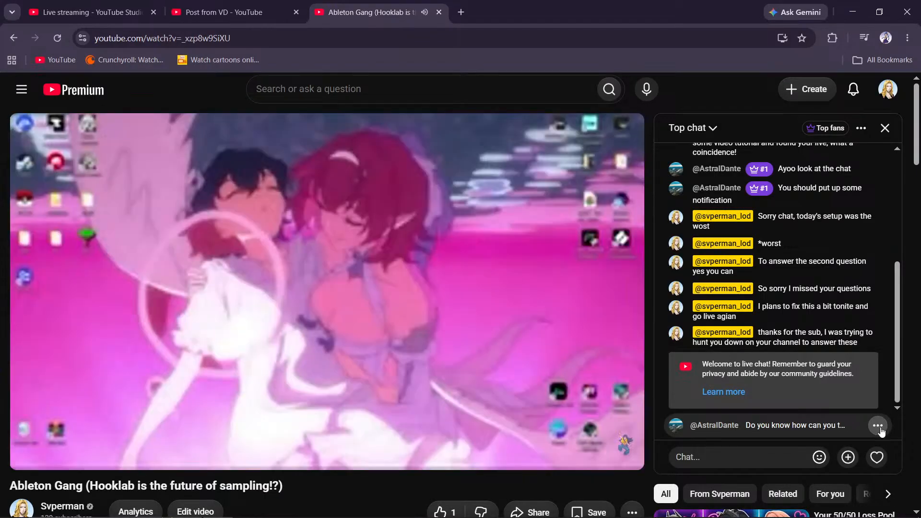
- Resume the livestream's playback and mute its sound
{"action": "right_click", "coordinate": [880, 429]}
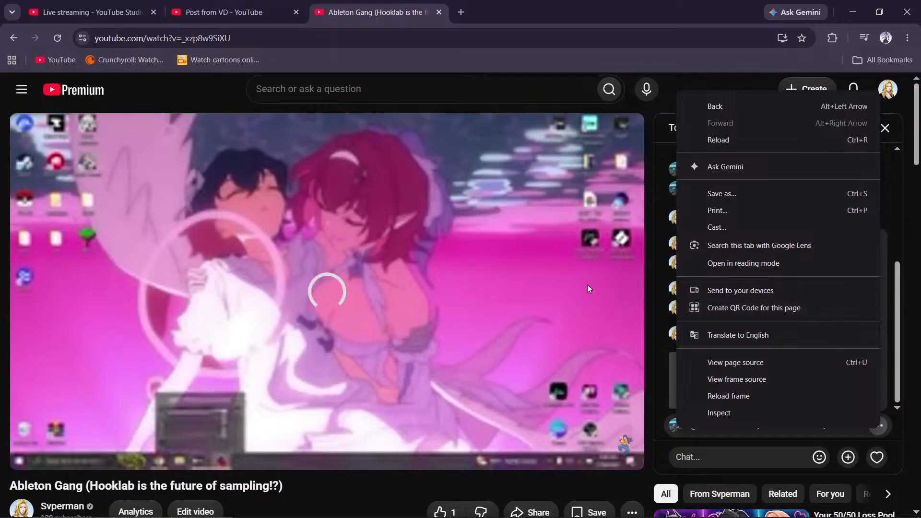
{"action": "left_click", "coordinate": [30, 461]}
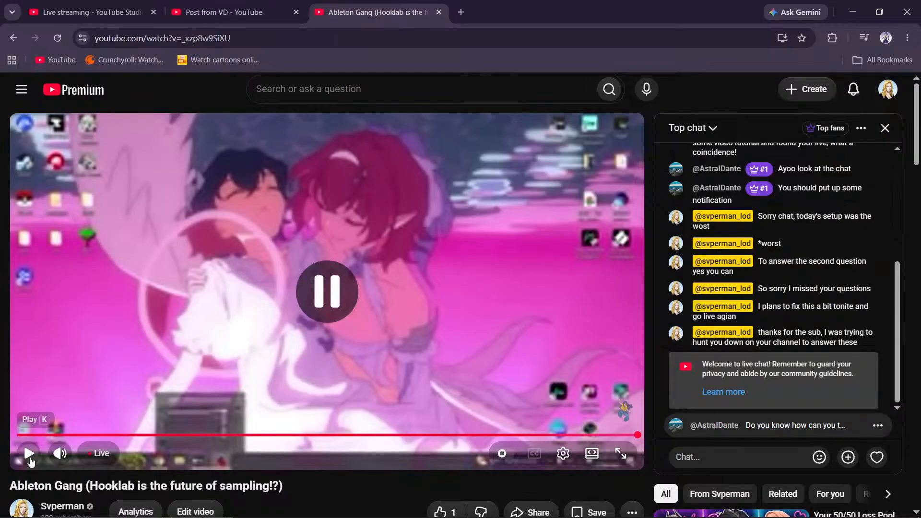
{"action": "left_click", "coordinate": [30, 460]}
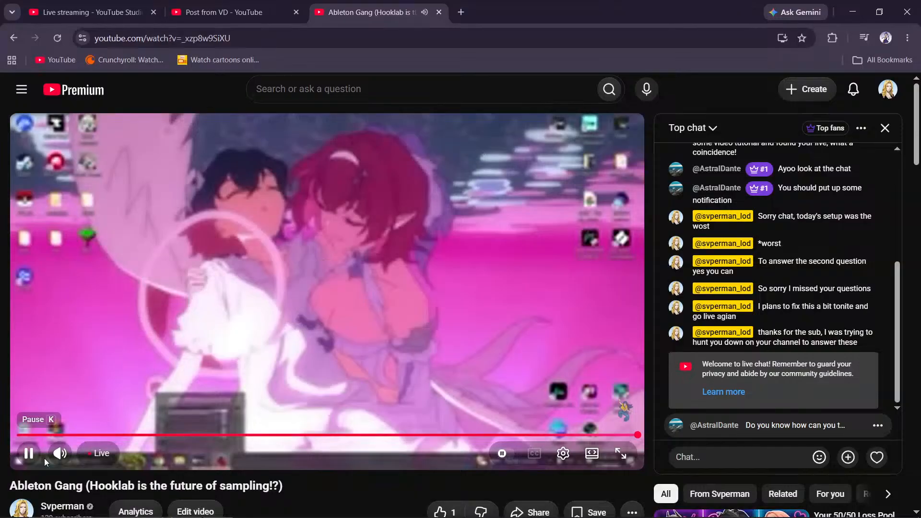
{"action": "key", "text": "m"}
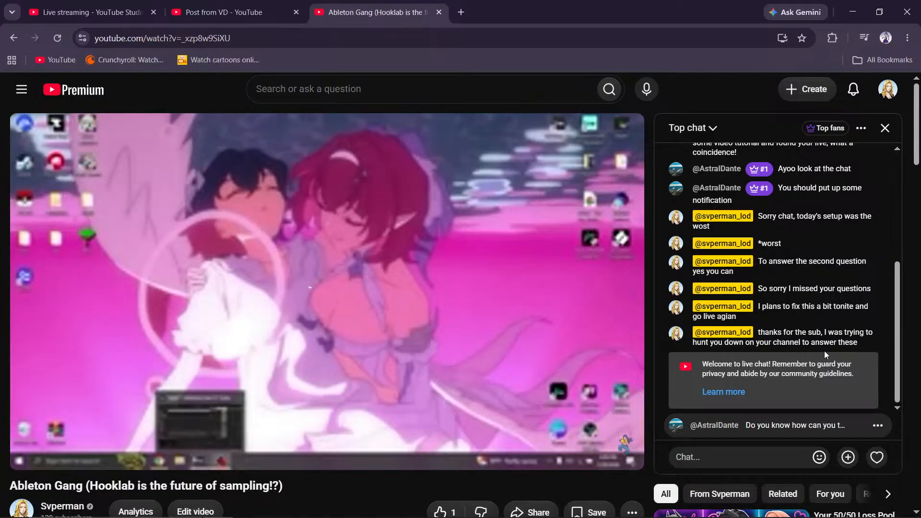
- Unpin the viewer's pinned question from the live chat
{"action": "right_click", "coordinate": [882, 428]}
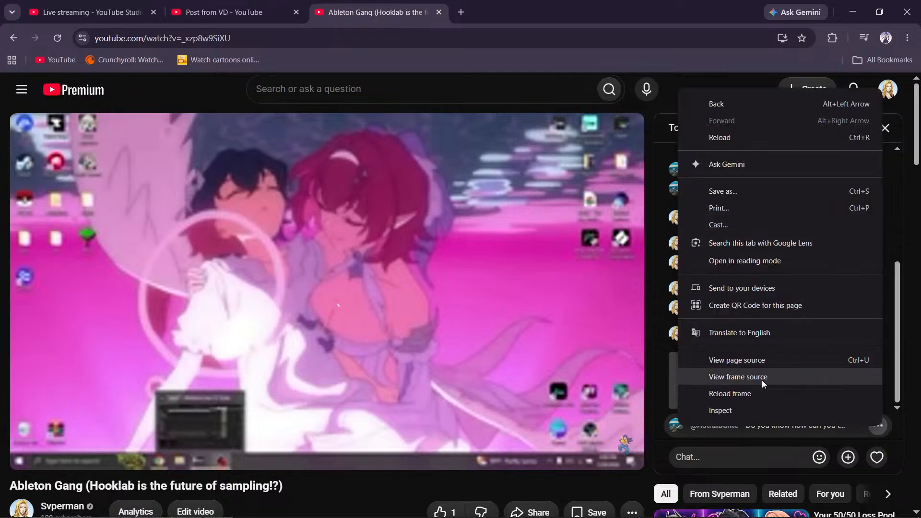
{"action": "left_click", "coordinate": [881, 427]}
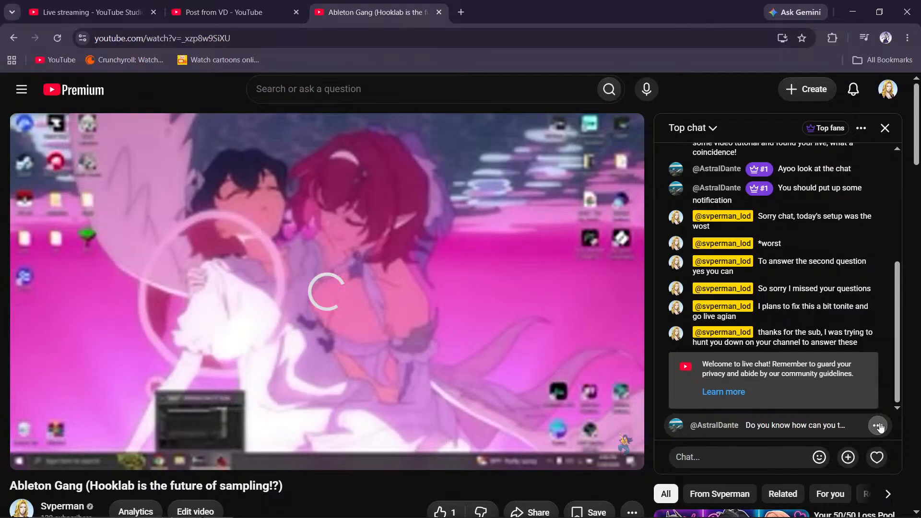
{"action": "left_click", "coordinate": [878, 427]}
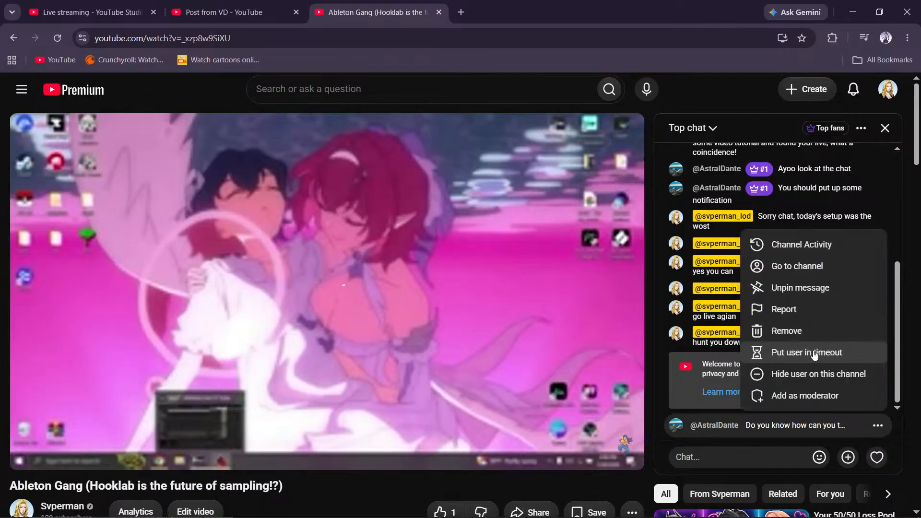
{"action": "left_click", "coordinate": [800, 288]}
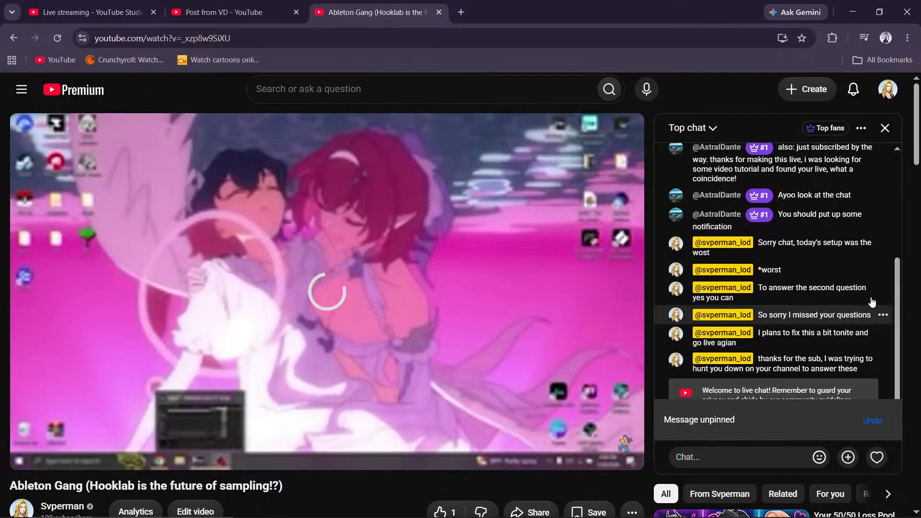
- Pop the live chat out into its own window and minimize the main browser window
{"action": "scroll", "coordinate": [898, 240], "scroll_direction": "up", "scroll_amount": 2}
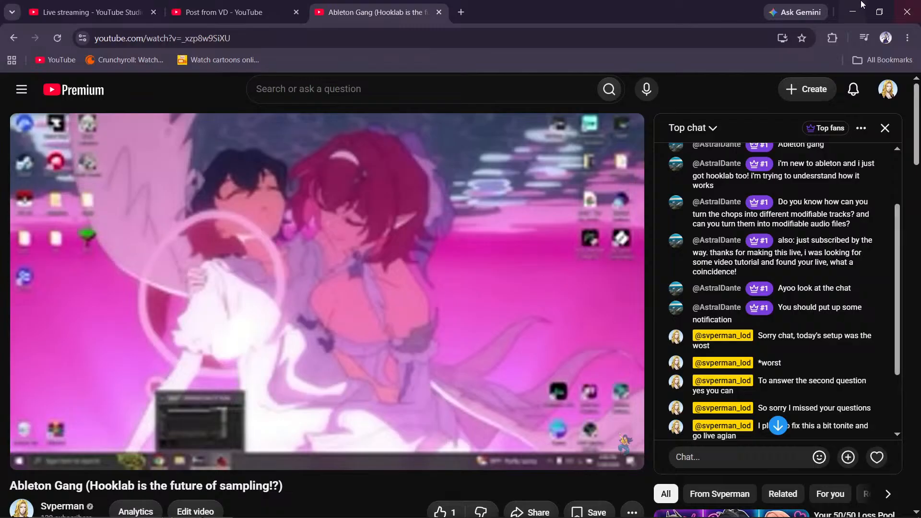
{"action": "left_click", "coordinate": [861, 128]}
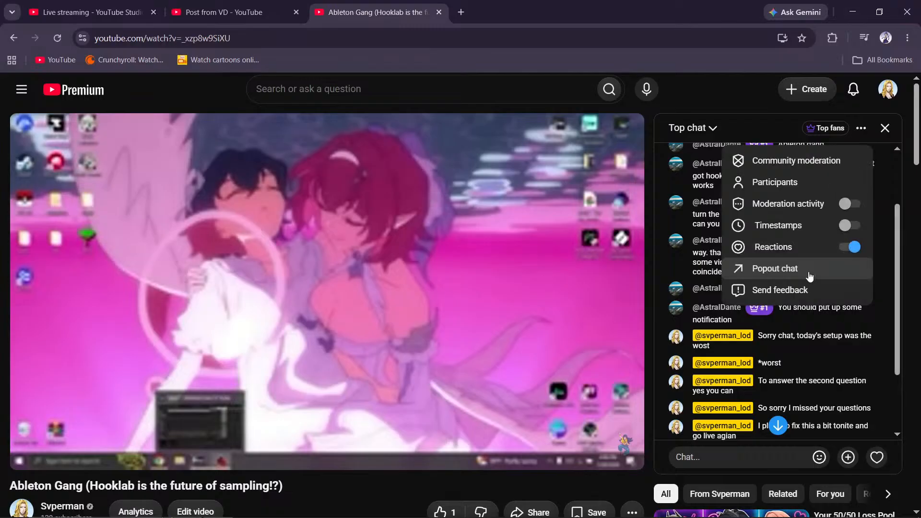
{"action": "left_click", "coordinate": [809, 277]}
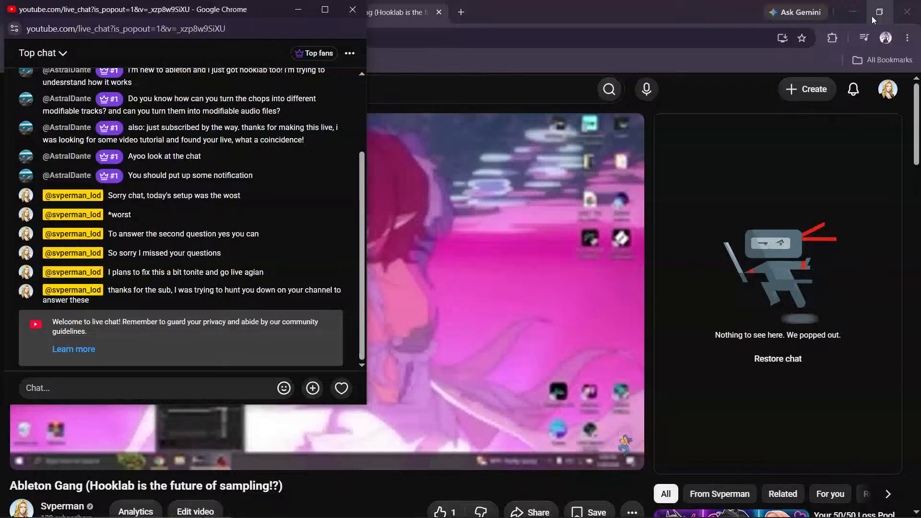
{"action": "left_click", "coordinate": [871, 16]}
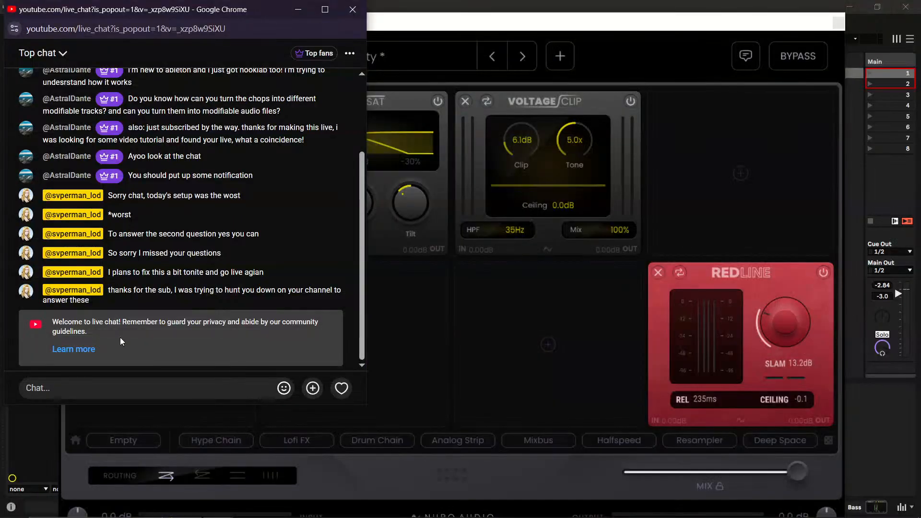
- Read back through the popped-out chat history to review the viewer's questions and the replies
{"action": "scroll", "coordinate": [340, 199], "scroll_direction": "up", "scroll_amount": 2}
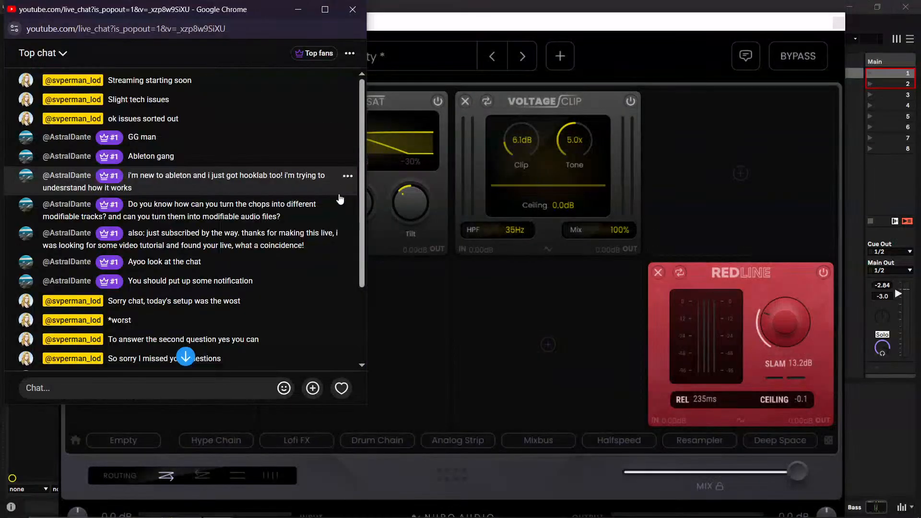
{"action": "scroll", "coordinate": [336, 194], "scroll_direction": "down", "scroll_amount": 2}
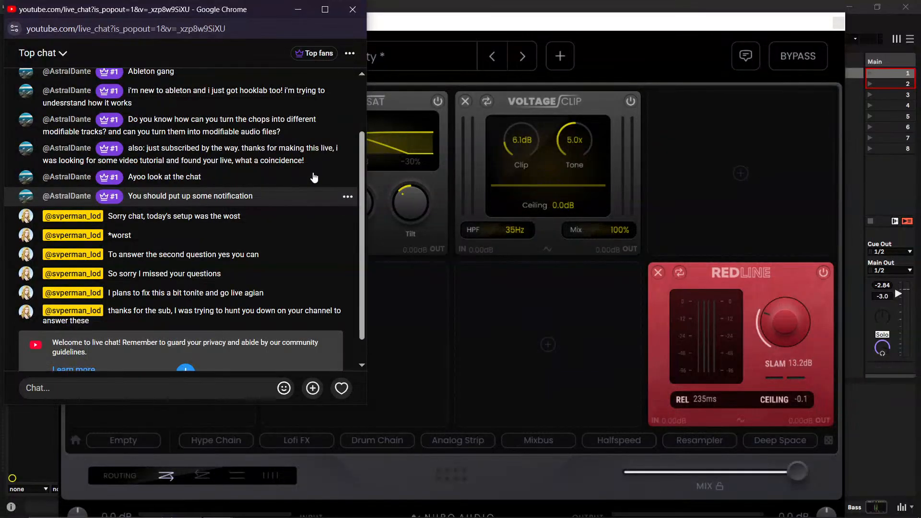
{"action": "scroll", "coordinate": [315, 178], "scroll_direction": "up", "scroll_amount": 1}
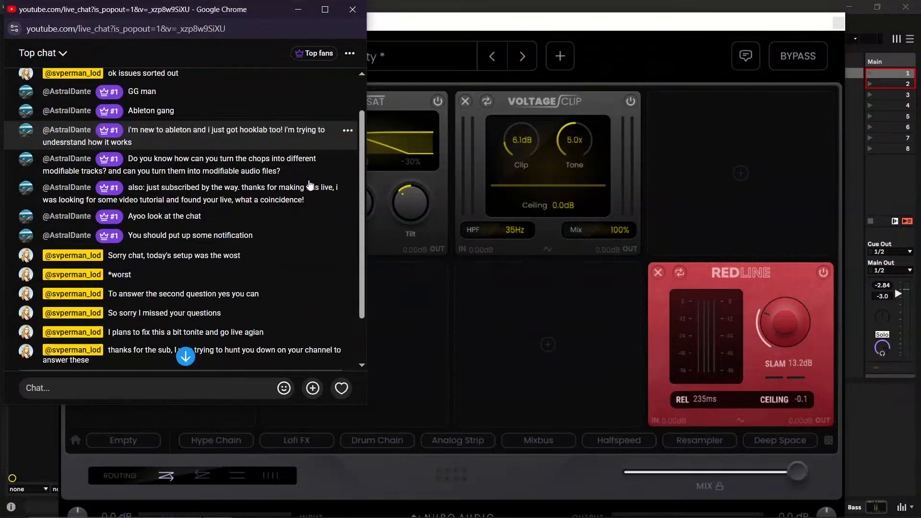
{"action": "scroll", "coordinate": [309, 185], "scroll_direction": "down", "scroll_amount": 1}
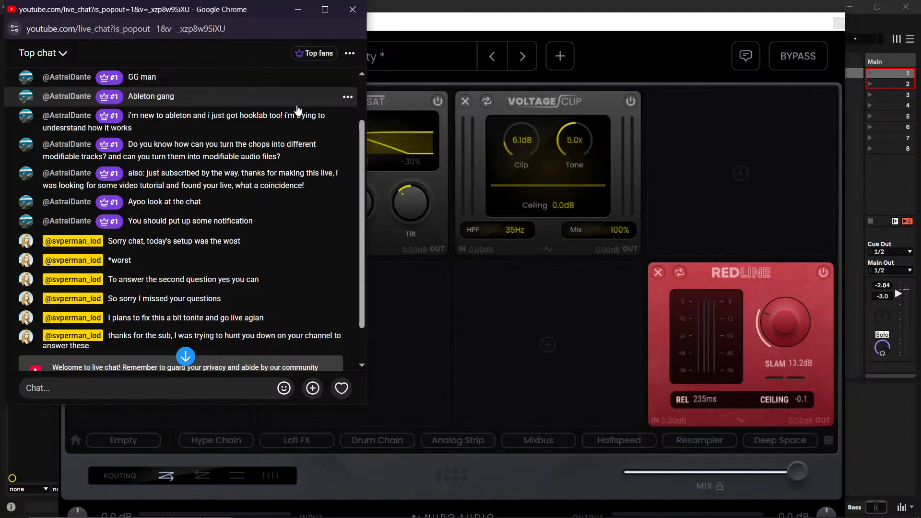
{"action": "scroll", "coordinate": [191, 319], "scroll_direction": "down", "scroll_amount": 1}
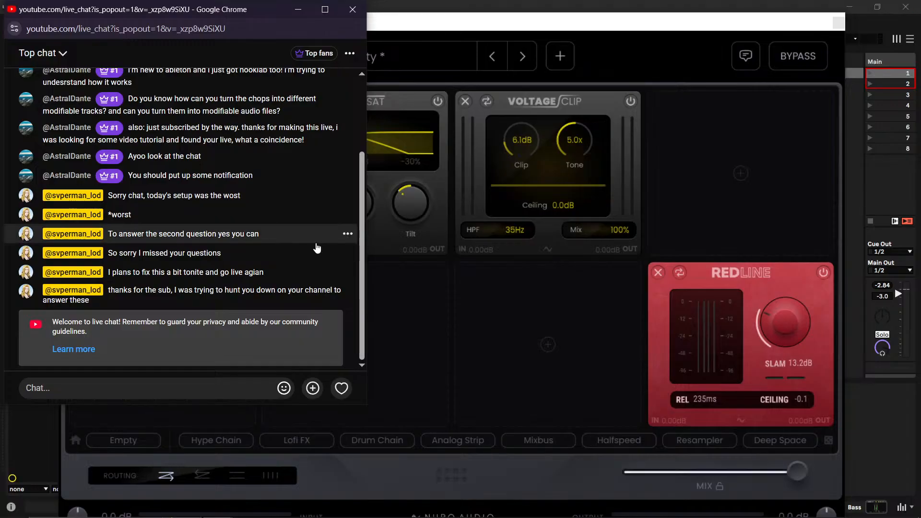
{"action": "scroll", "coordinate": [317, 248], "scroll_direction": "up", "scroll_amount": 2}
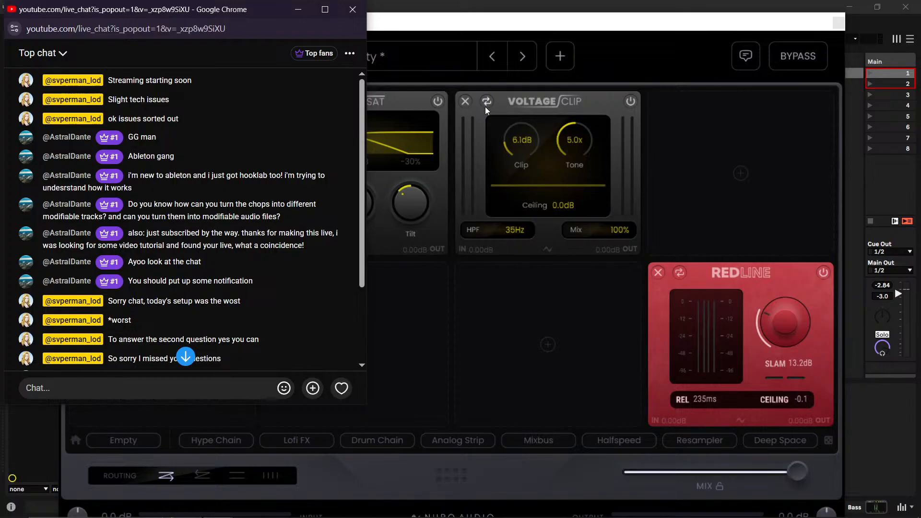
{"action": "scroll", "coordinate": [212, 223], "scroll_direction": "down", "scroll_amount": 5}
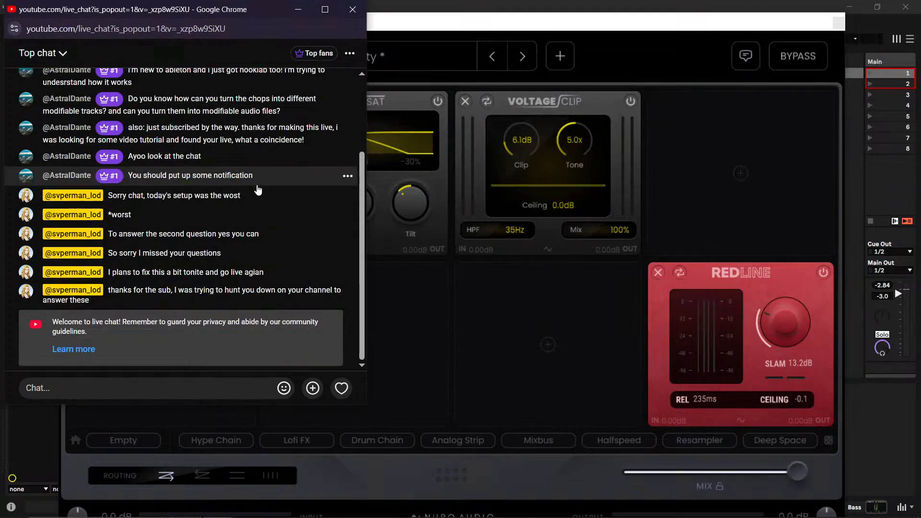
{"action": "scroll", "coordinate": [223, 165], "scroll_direction": "up", "scroll_amount": 1}
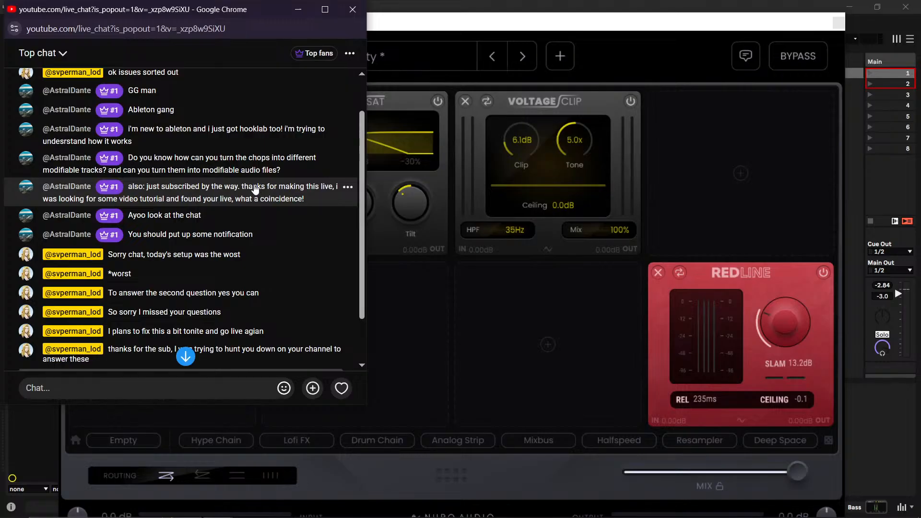
{"action": "scroll", "coordinate": [250, 197], "scroll_direction": "down", "scroll_amount": 3}
- Resume the livestream at the live point with the sound muted, and minimize the browser and chat windows to return to Ableton Live
{"action": "mouse_move", "coordinate": [244, 516]}
{"action": "mouse_move", "coordinate": [221, 503]}
{"action": "left_click", "coordinate": [215, 441]}
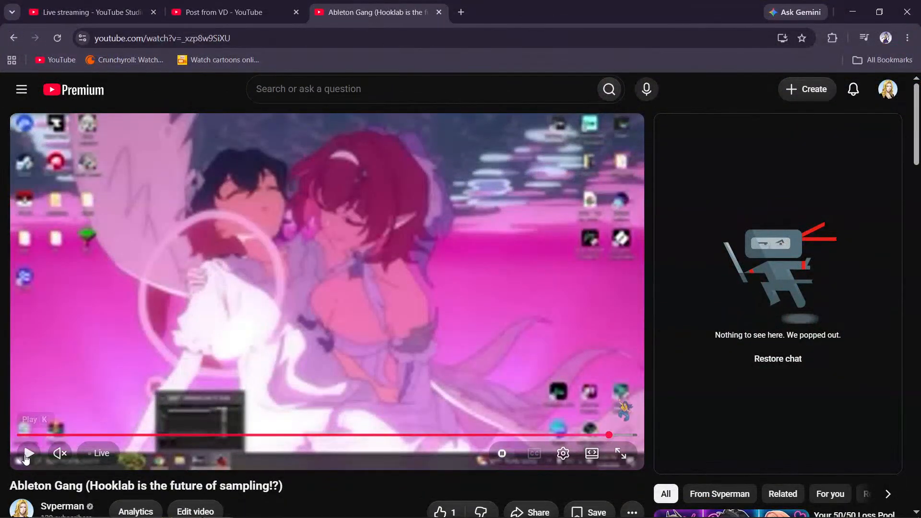
{"action": "left_click", "coordinate": [27, 456]}
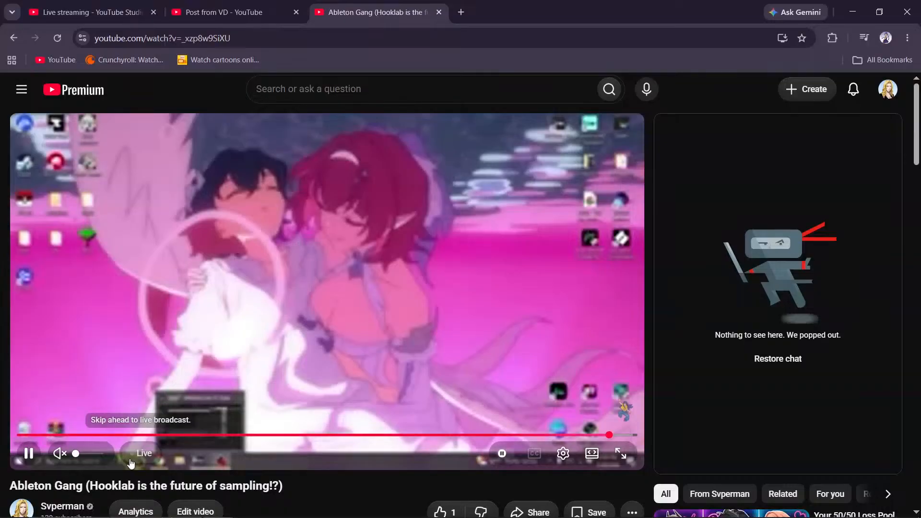
{"action": "left_click", "coordinate": [134, 453]}
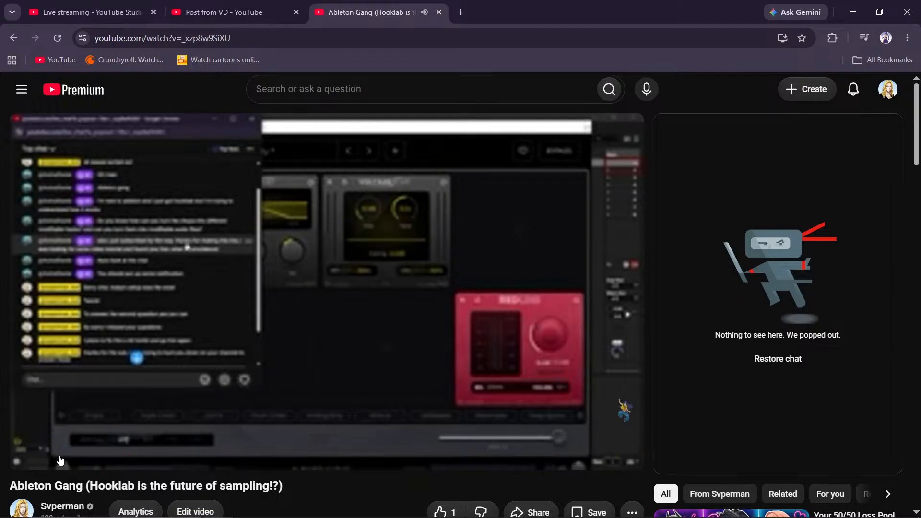
{"action": "left_click", "coordinate": [61, 457]}
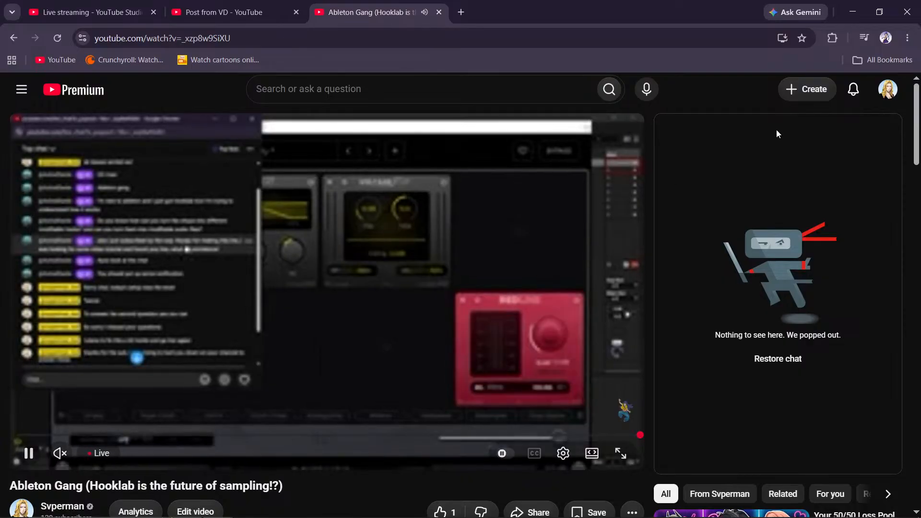
{"action": "left_click", "coordinate": [852, 13]}
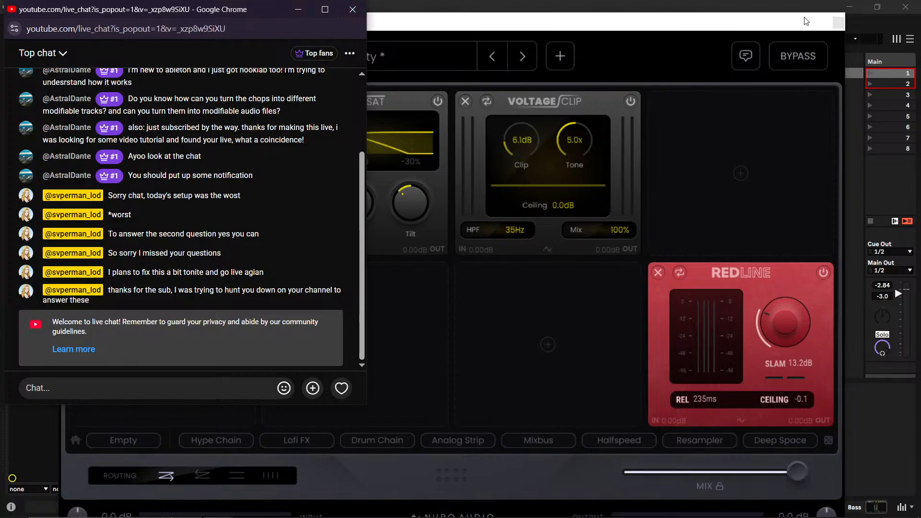
{"action": "left_click", "coordinate": [298, 10]}
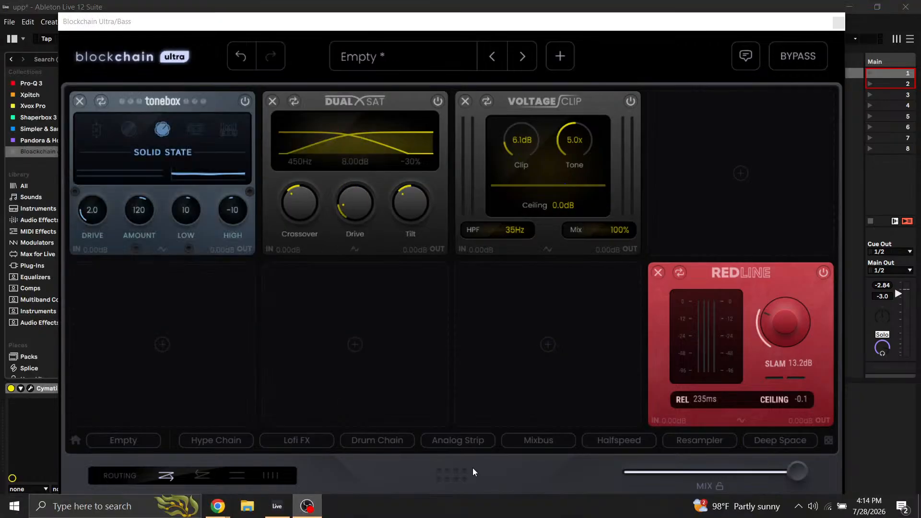